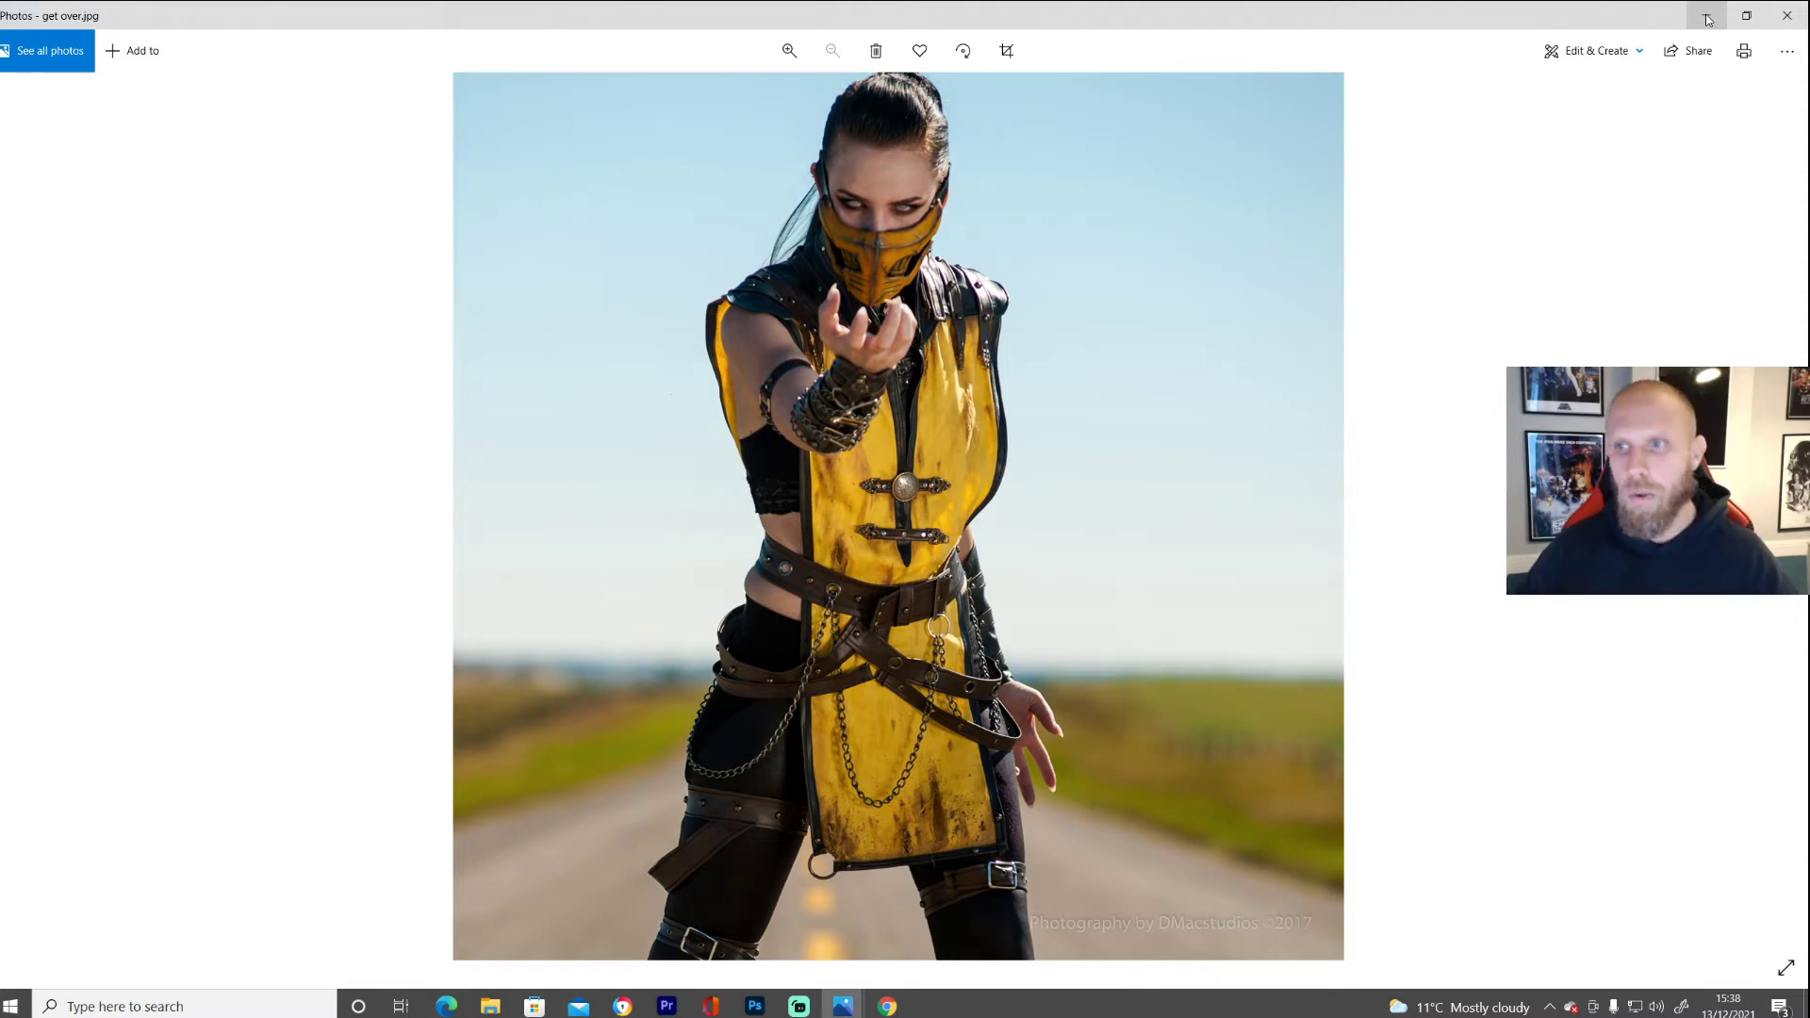
- Minimize the get over.jpg reference photo in Windows Photos to bring Photoshop forward
left_click(1707, 17)
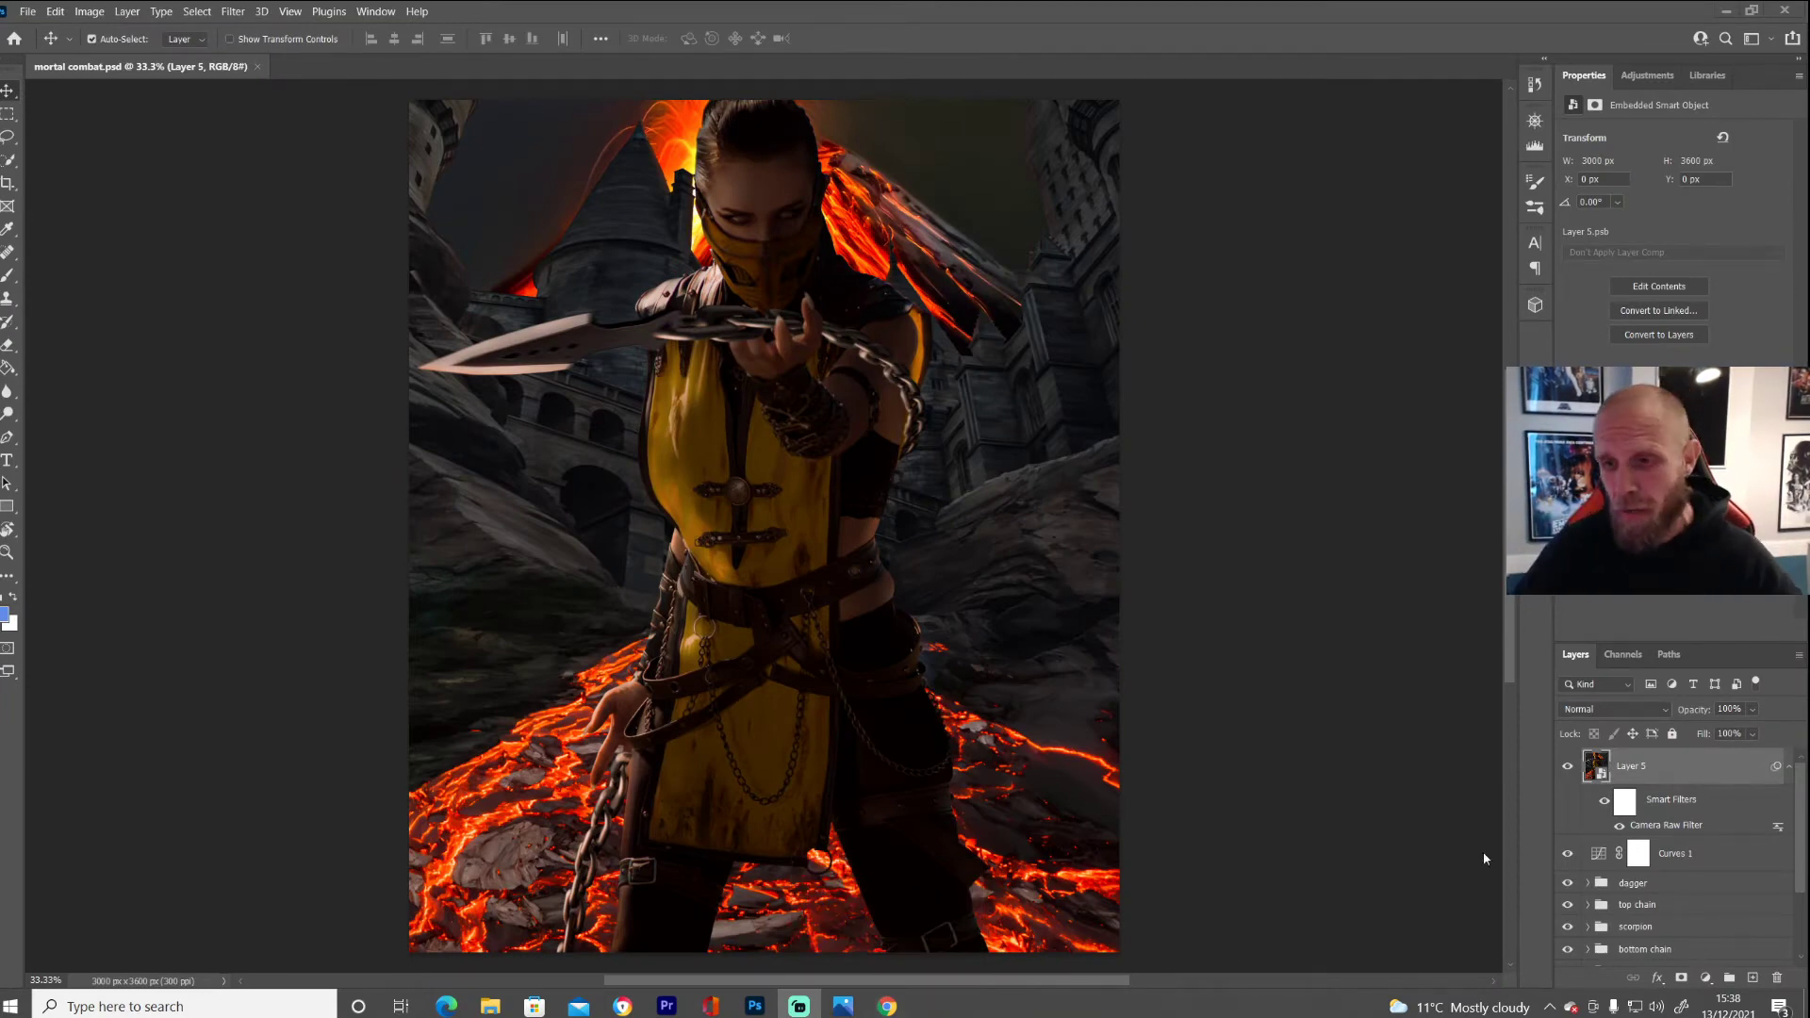
- Hide Layer 5, Curves 1, and the dagger, chain, scorpion, laver, castle and volcano groups
left_click(1567, 767)
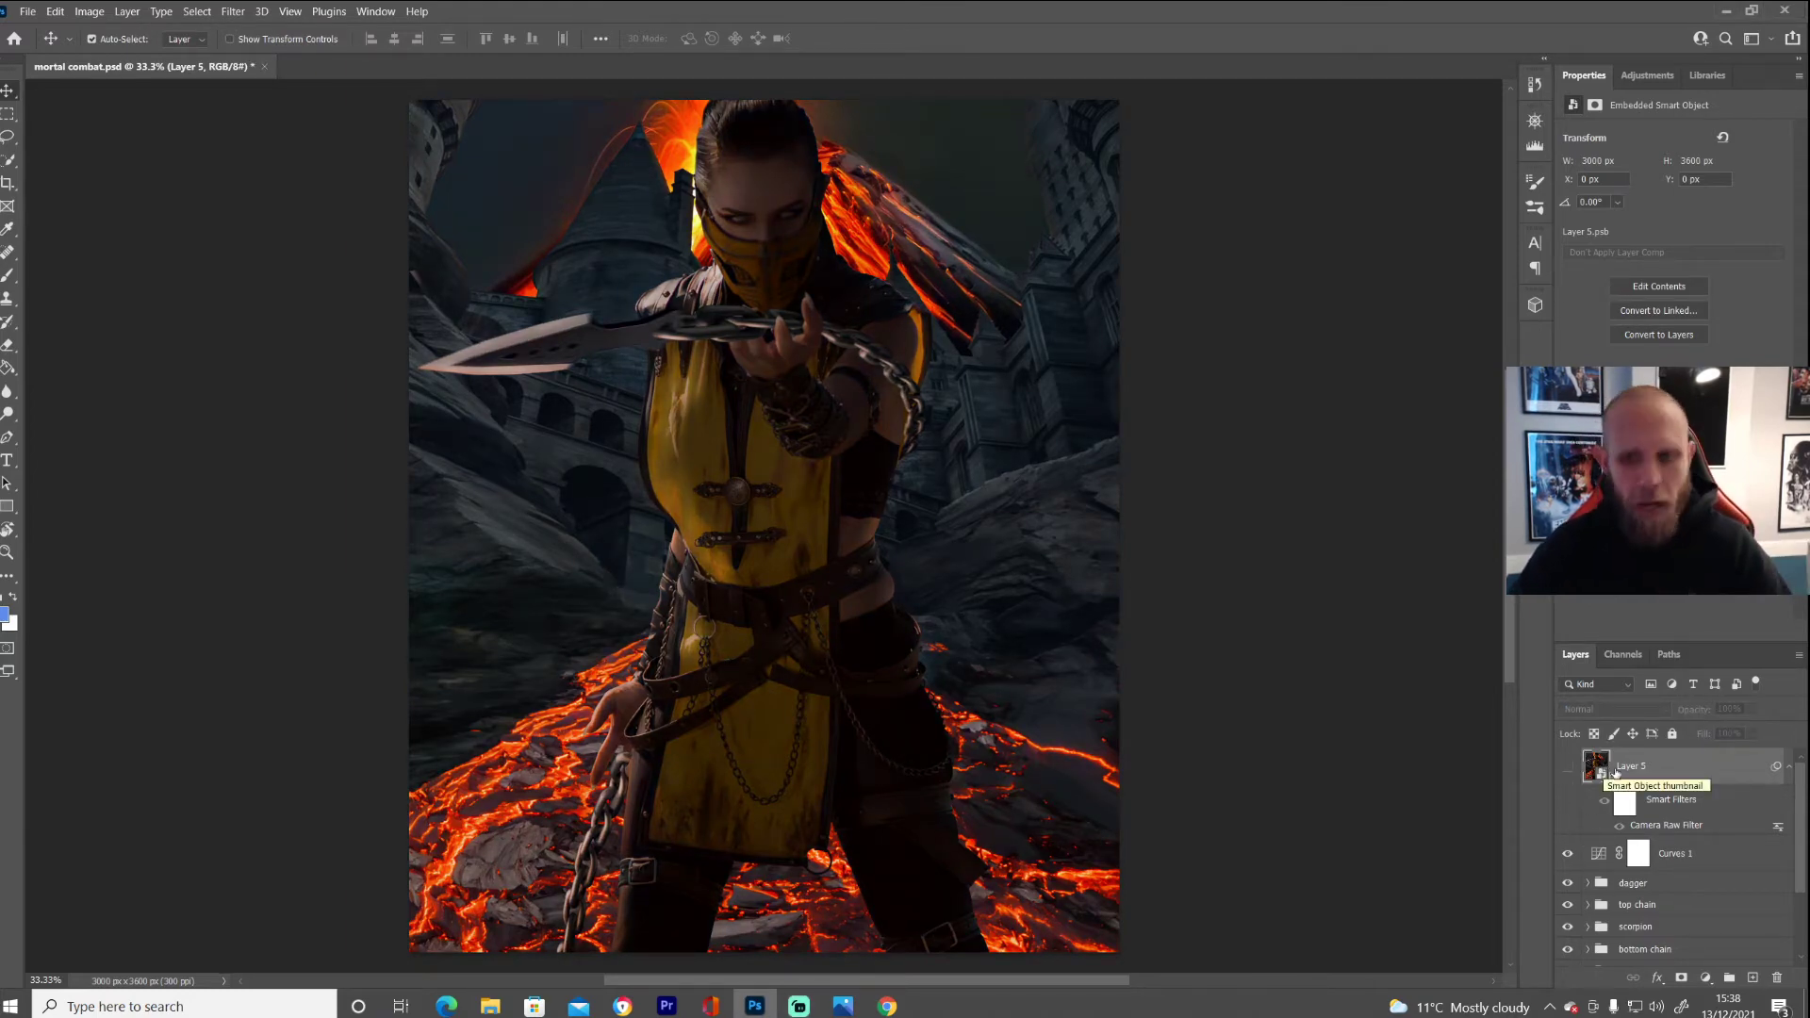
left_click_drag(1569, 857, 1571, 948)
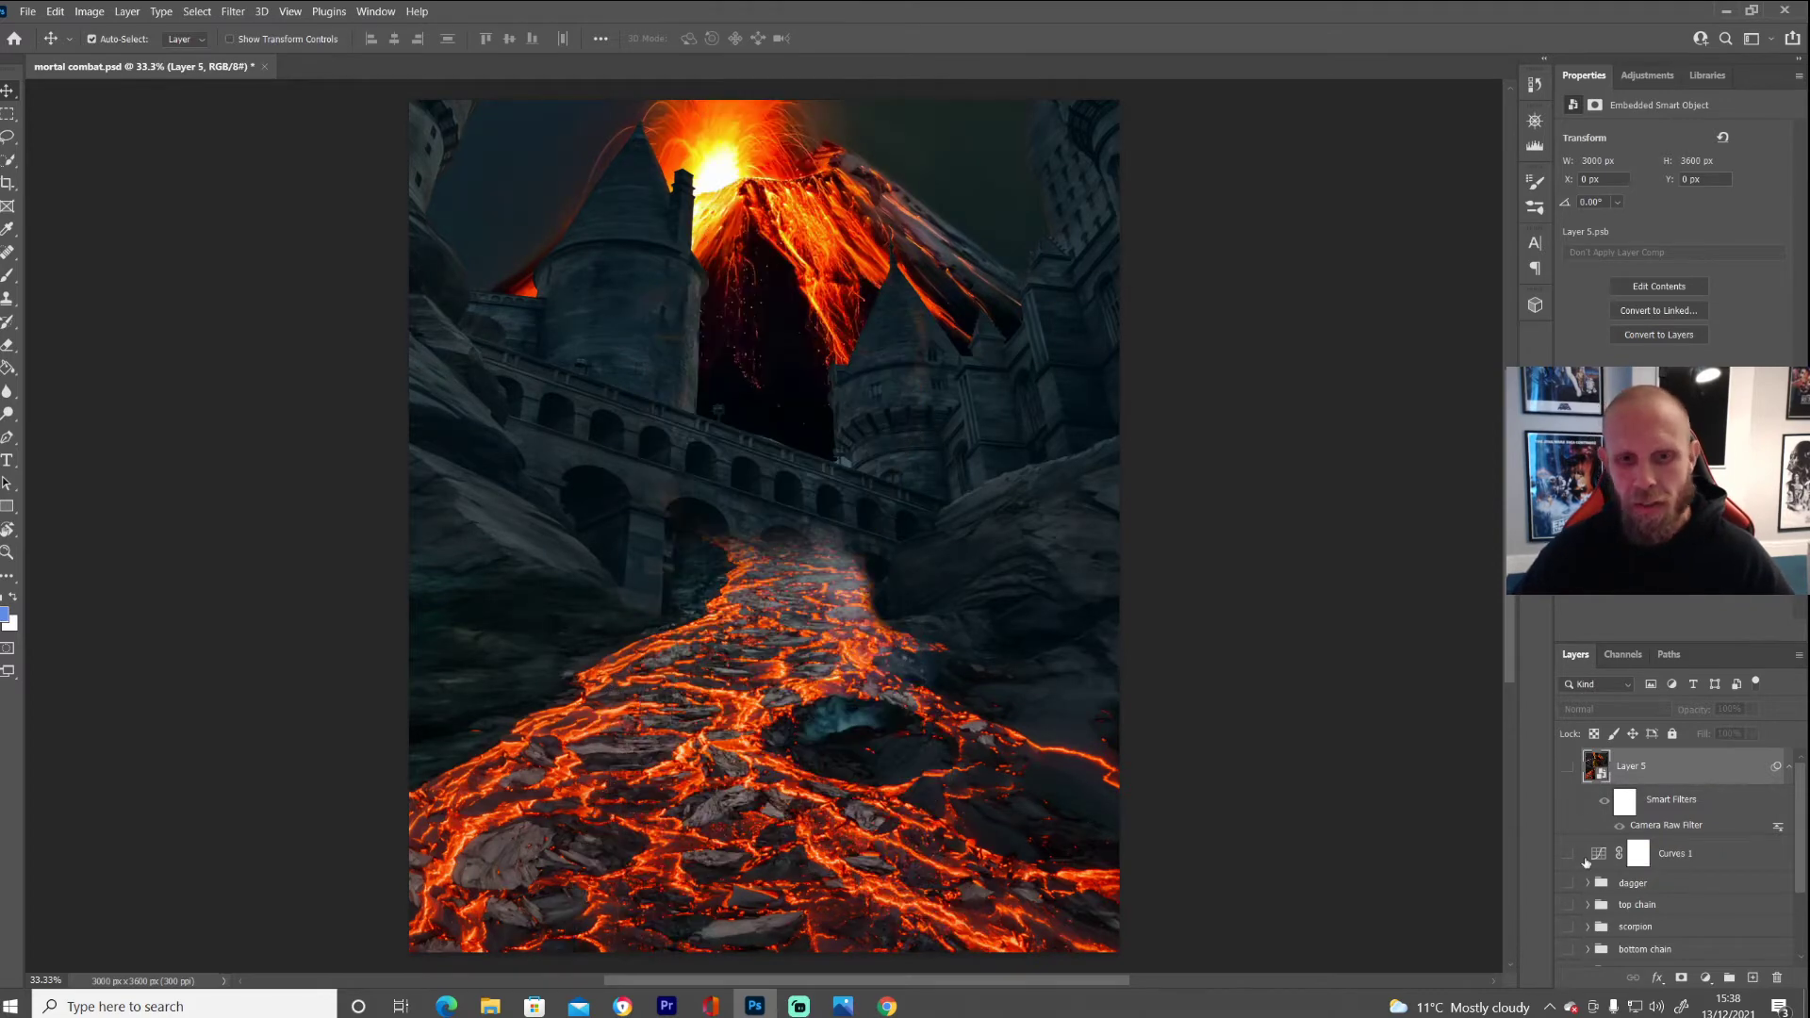
scroll(1572, 942, "down", 2)
left_click_drag(1568, 876, 1569, 950)
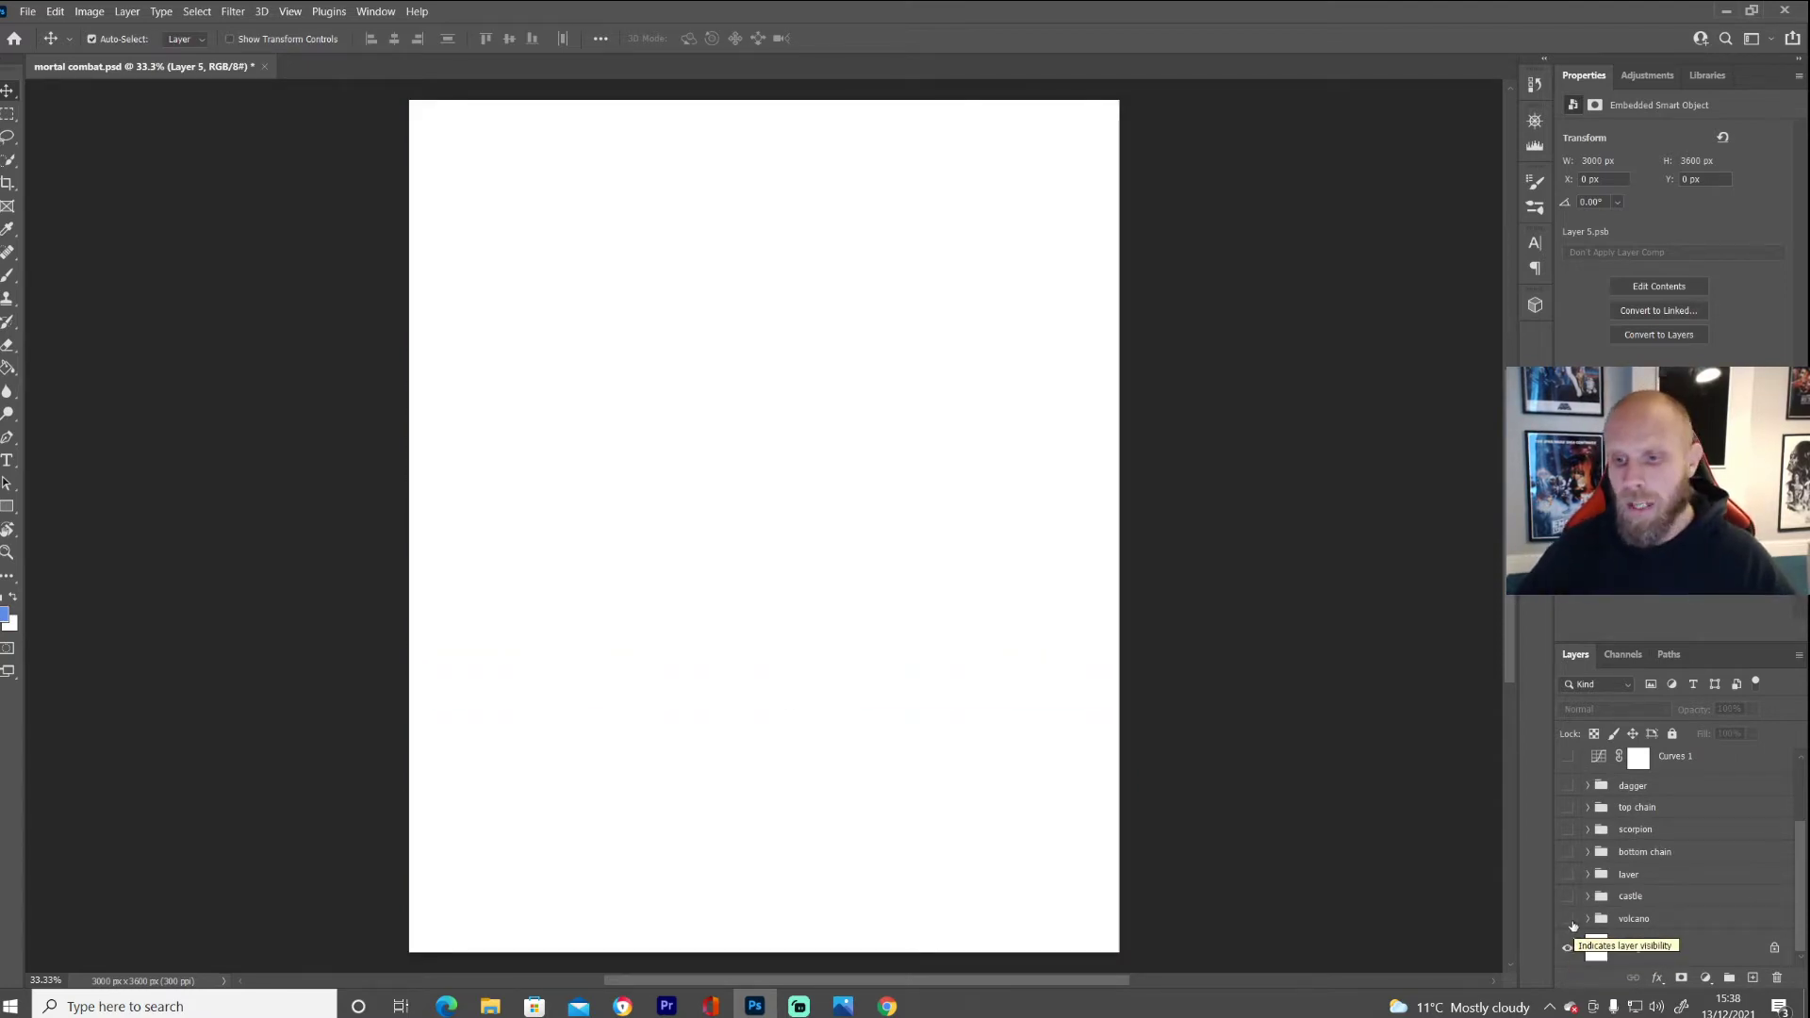
- Turn the volcano group back on and preview the source images in the Photos taskbar thumbnails
left_click(1568, 919)
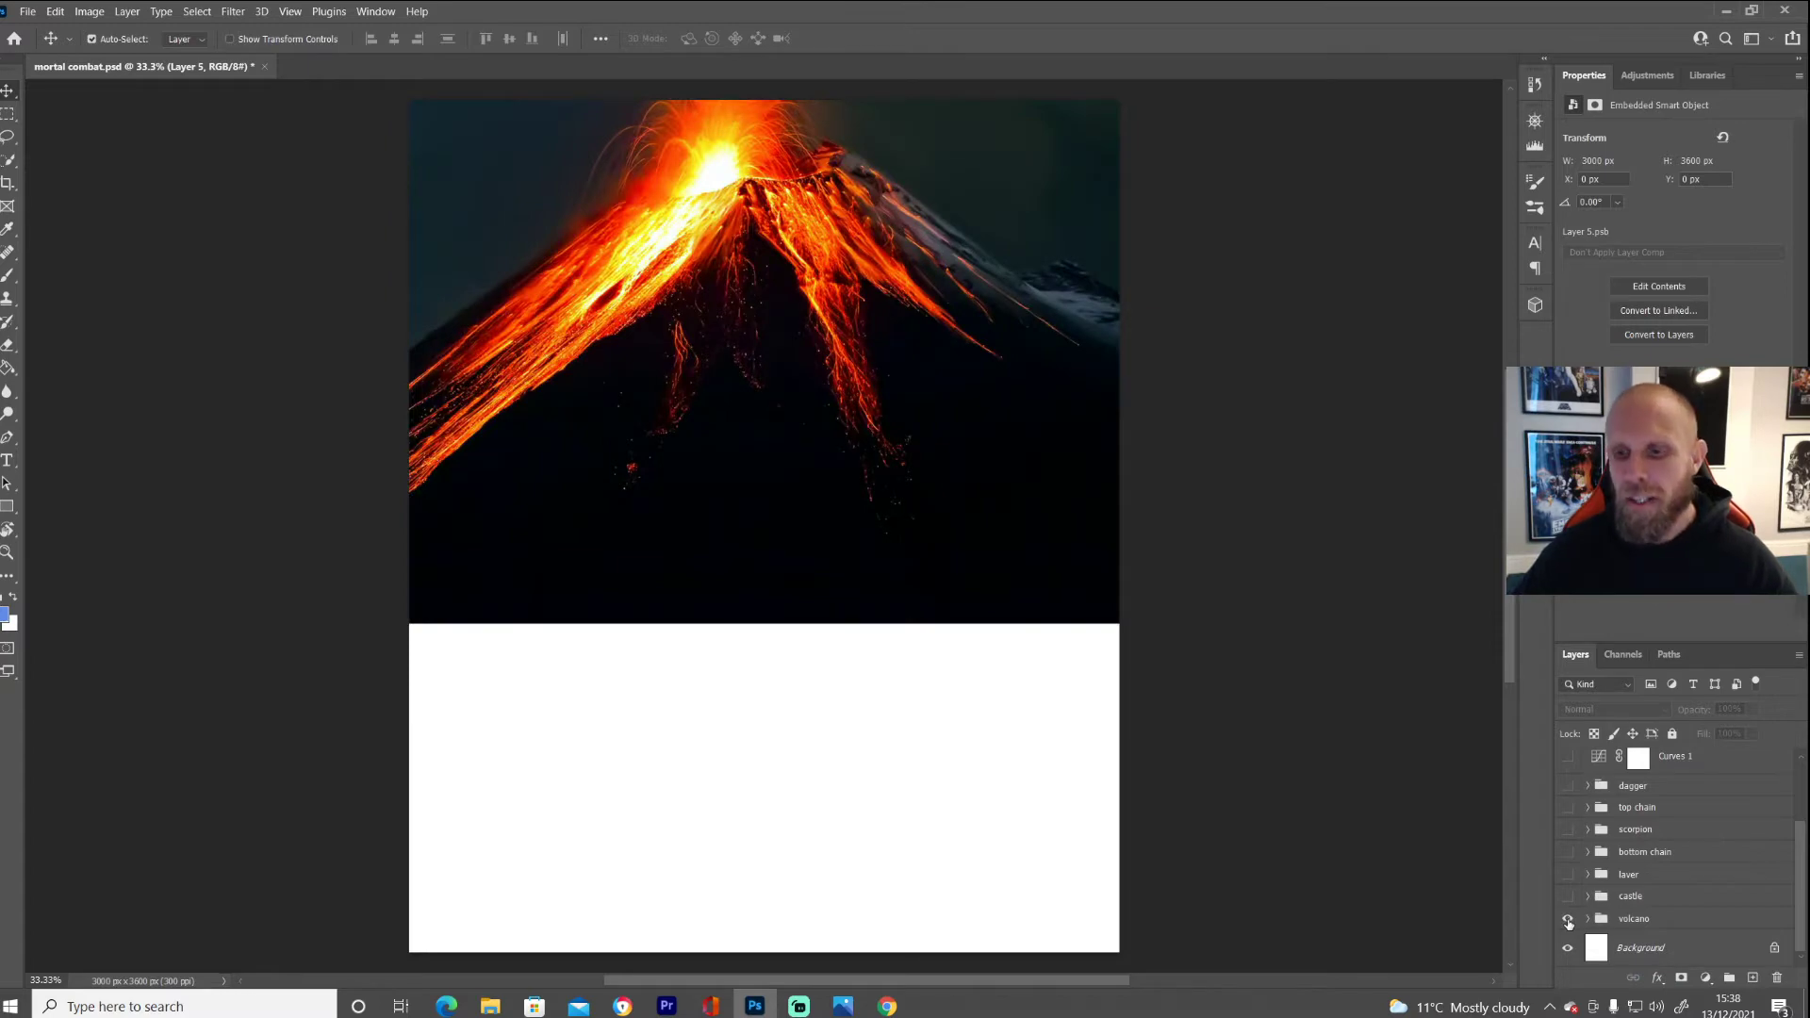
mouse_move(842, 1011)
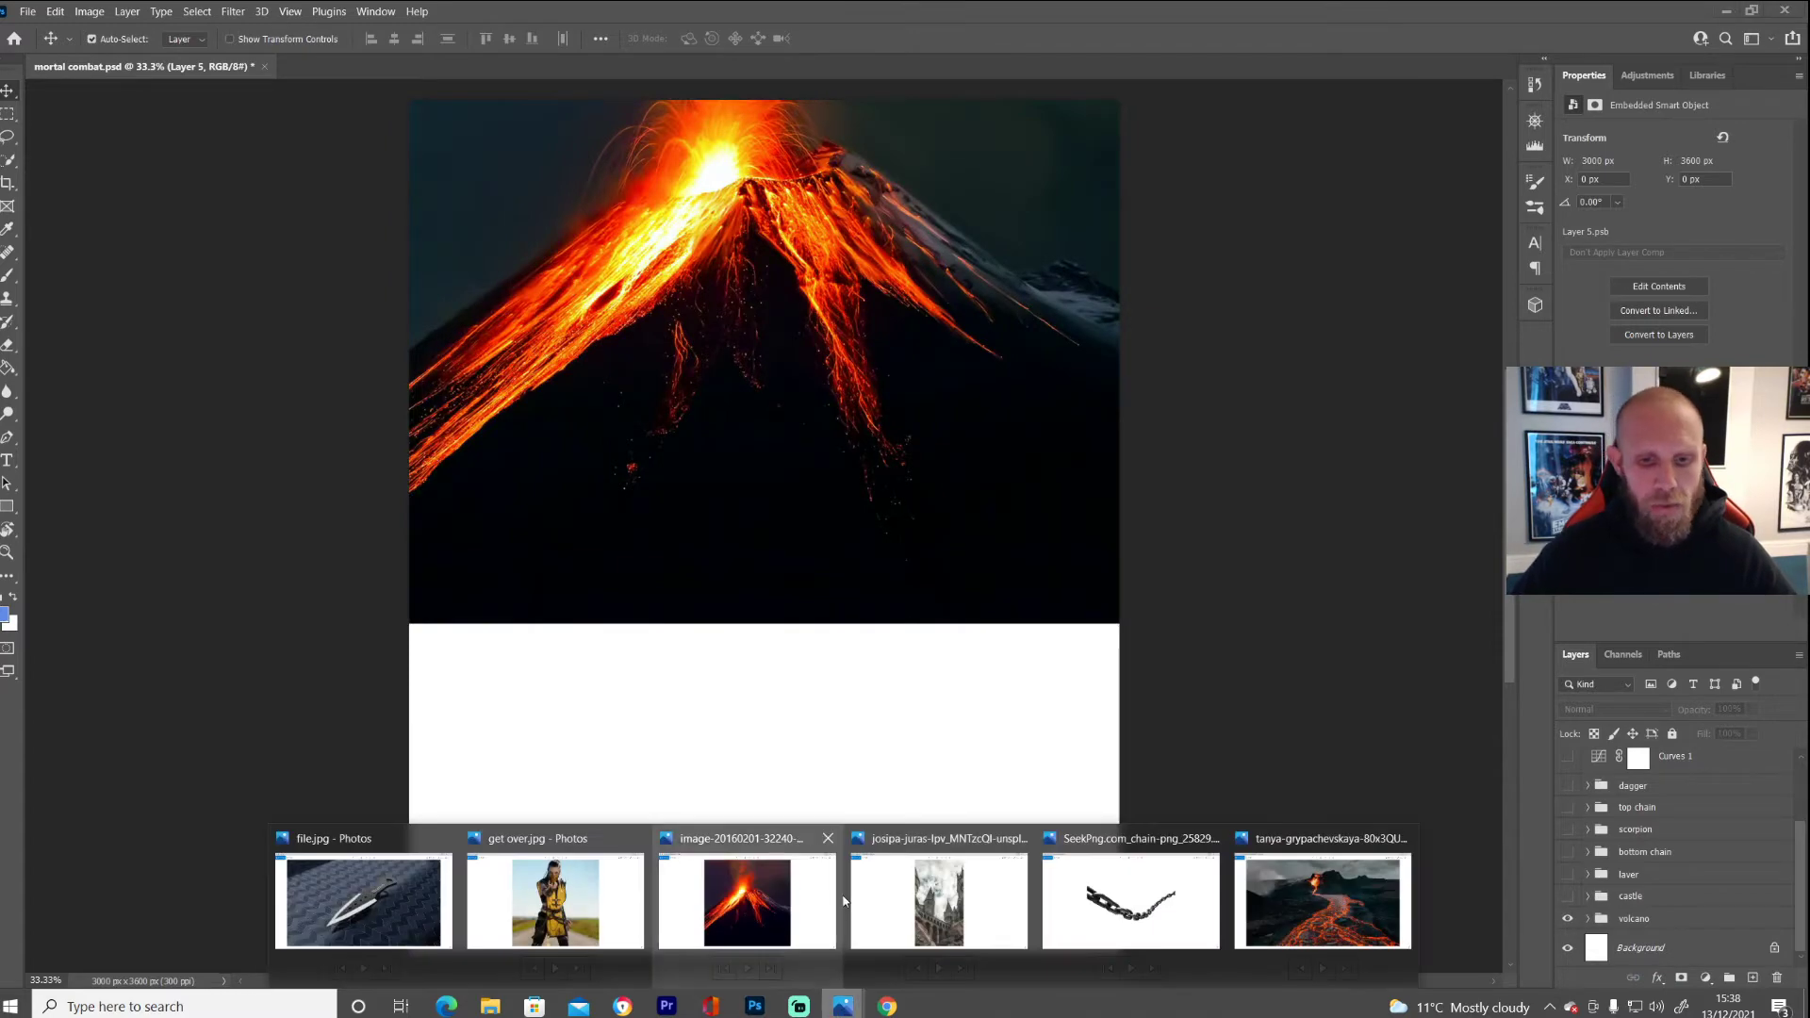
mouse_move(953, 903)
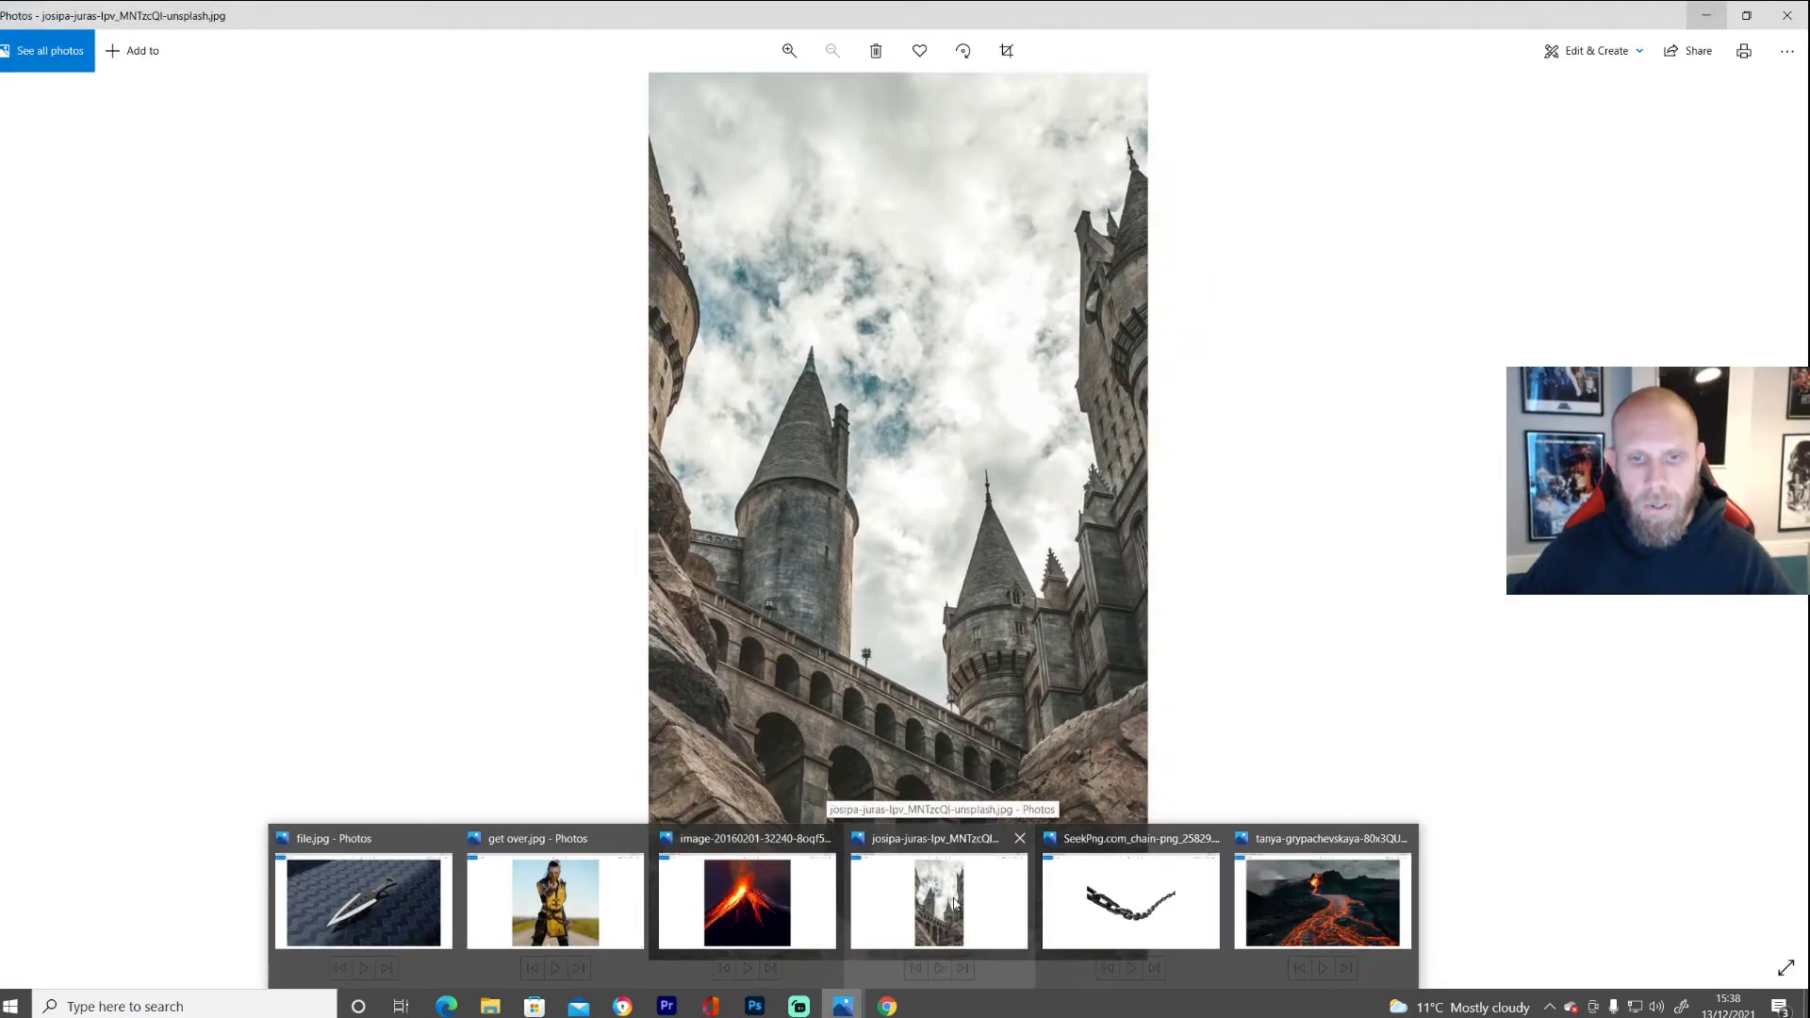
mouse_move(773, 900)
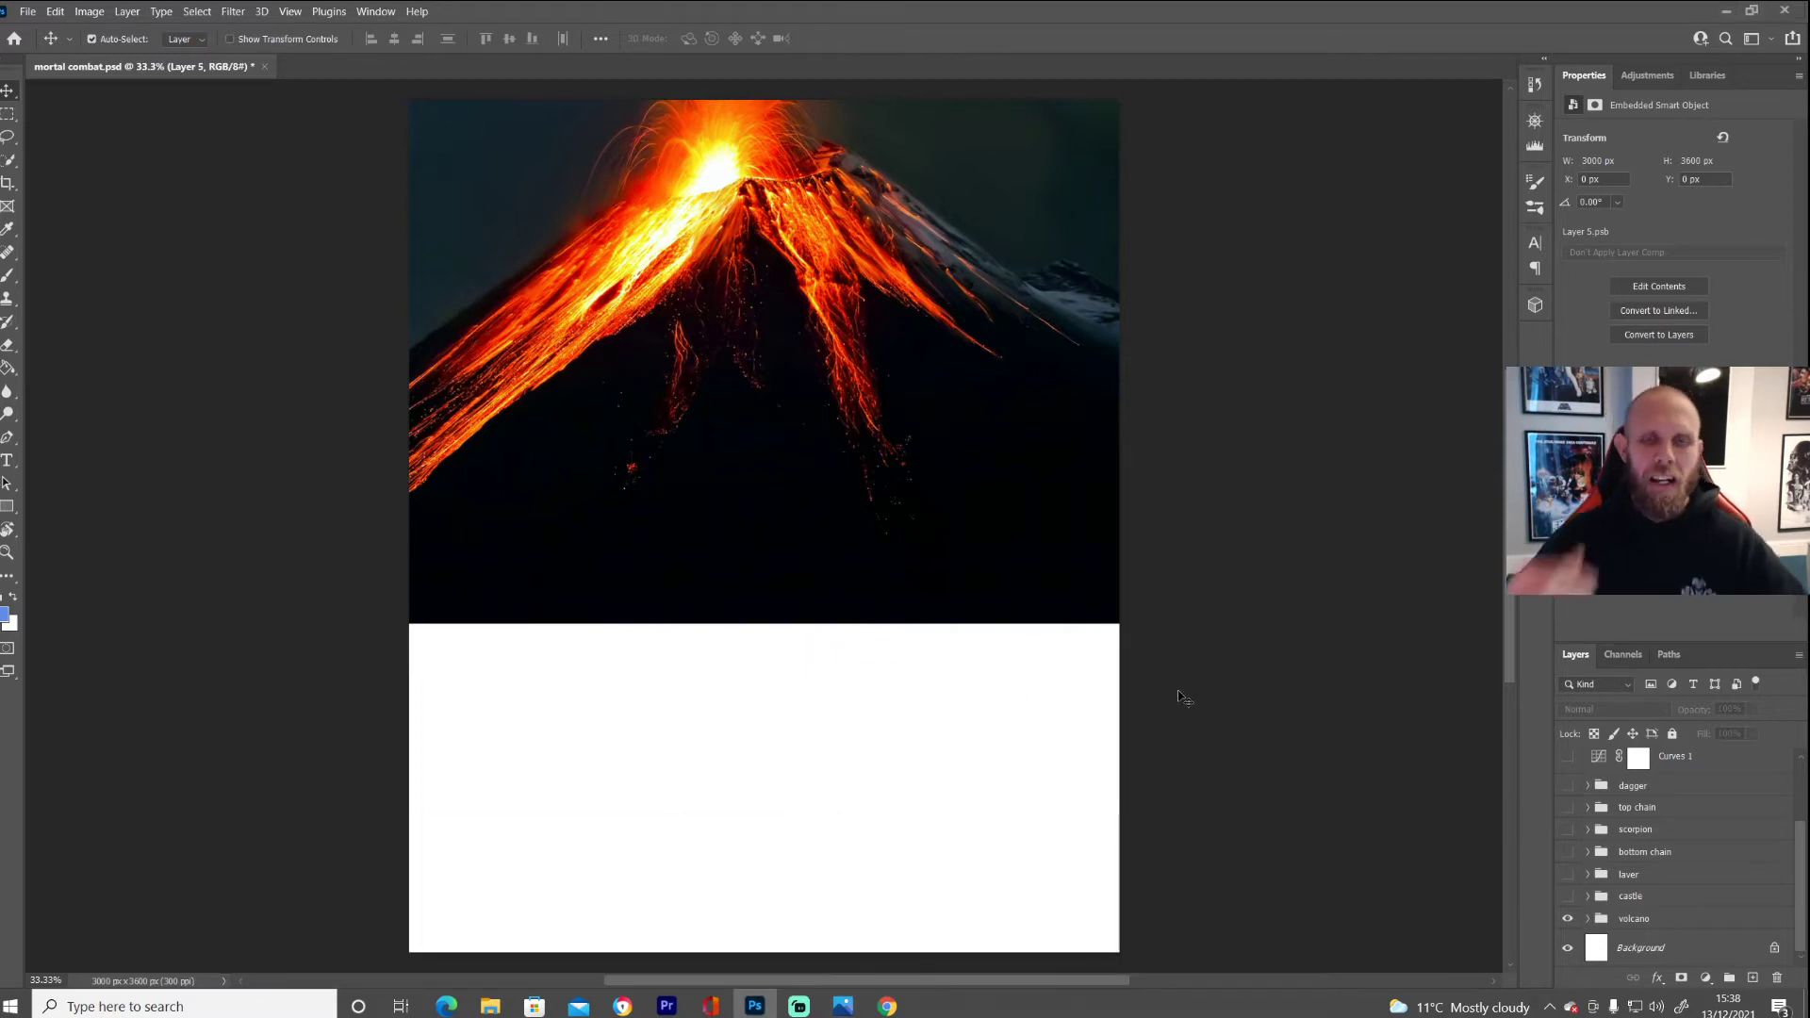
- Preview the castle group over the volcano, hide it again, and expand the volcano group
left_click(1567, 897)
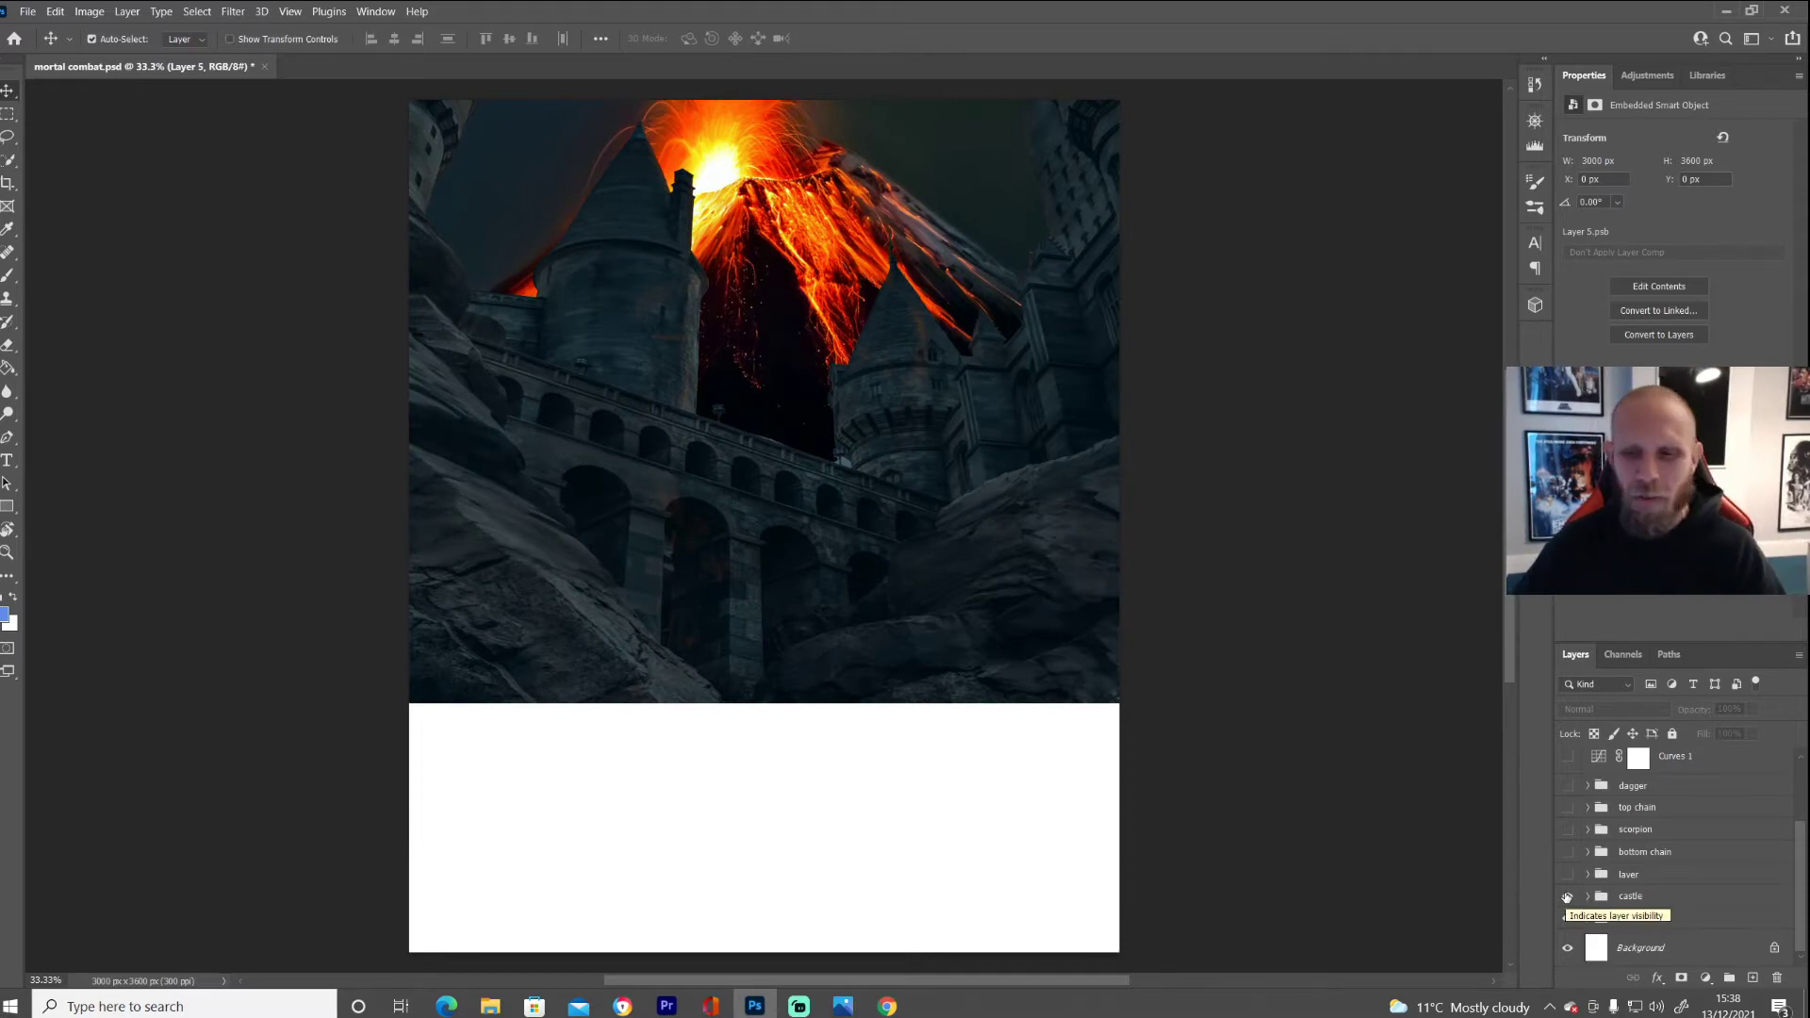
left_click(1567, 899)
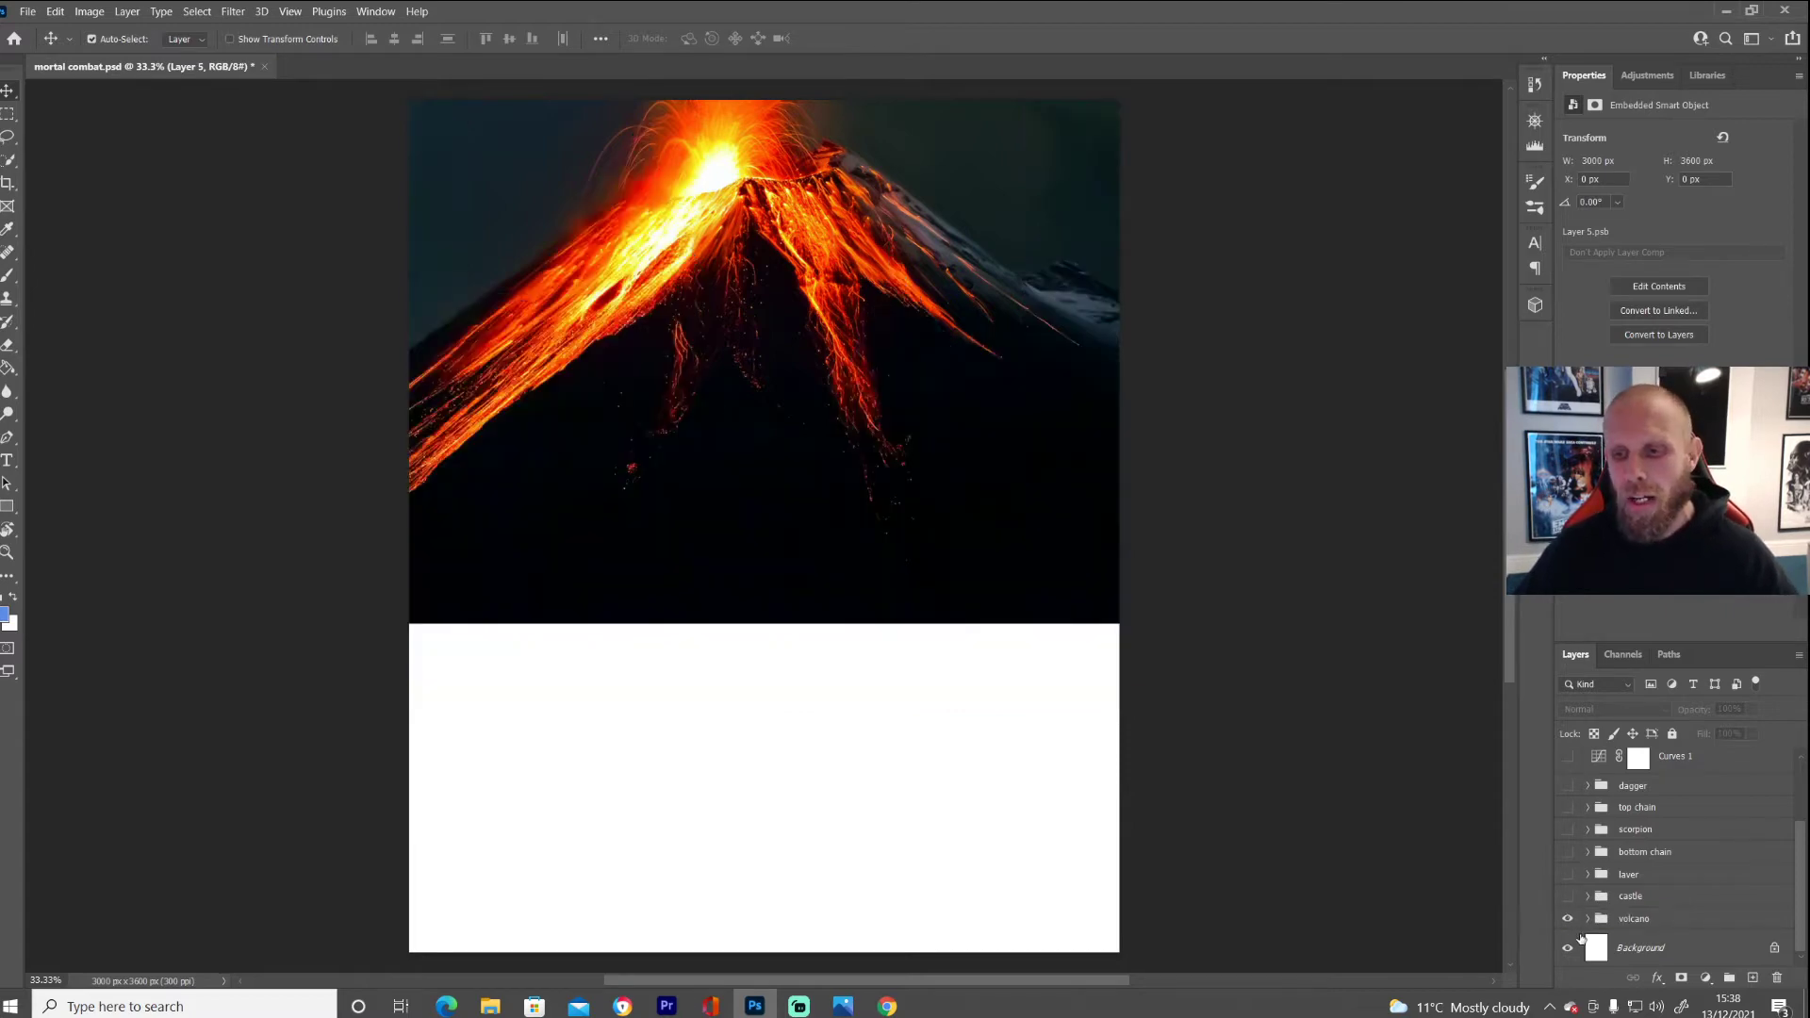
left_click(1586, 919)
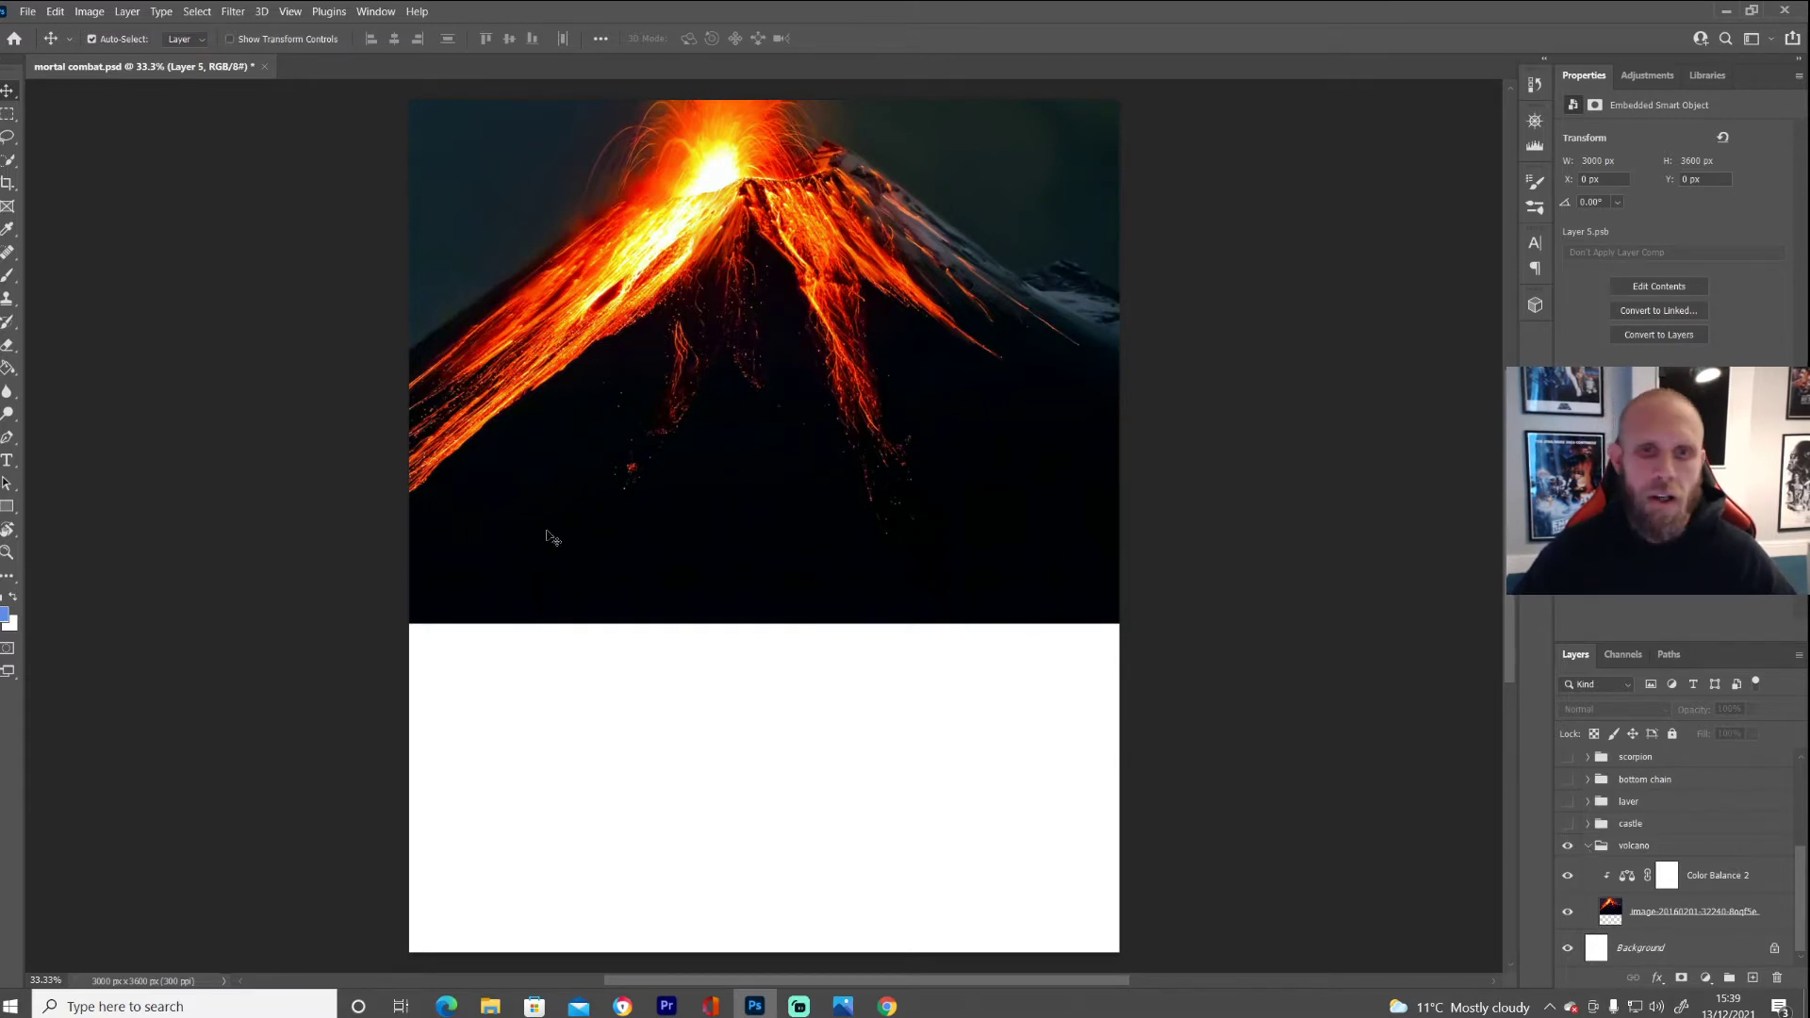
- Show and expand the castle group, then view the original castle photo in Photos and minimize it
left_click(1567, 824)
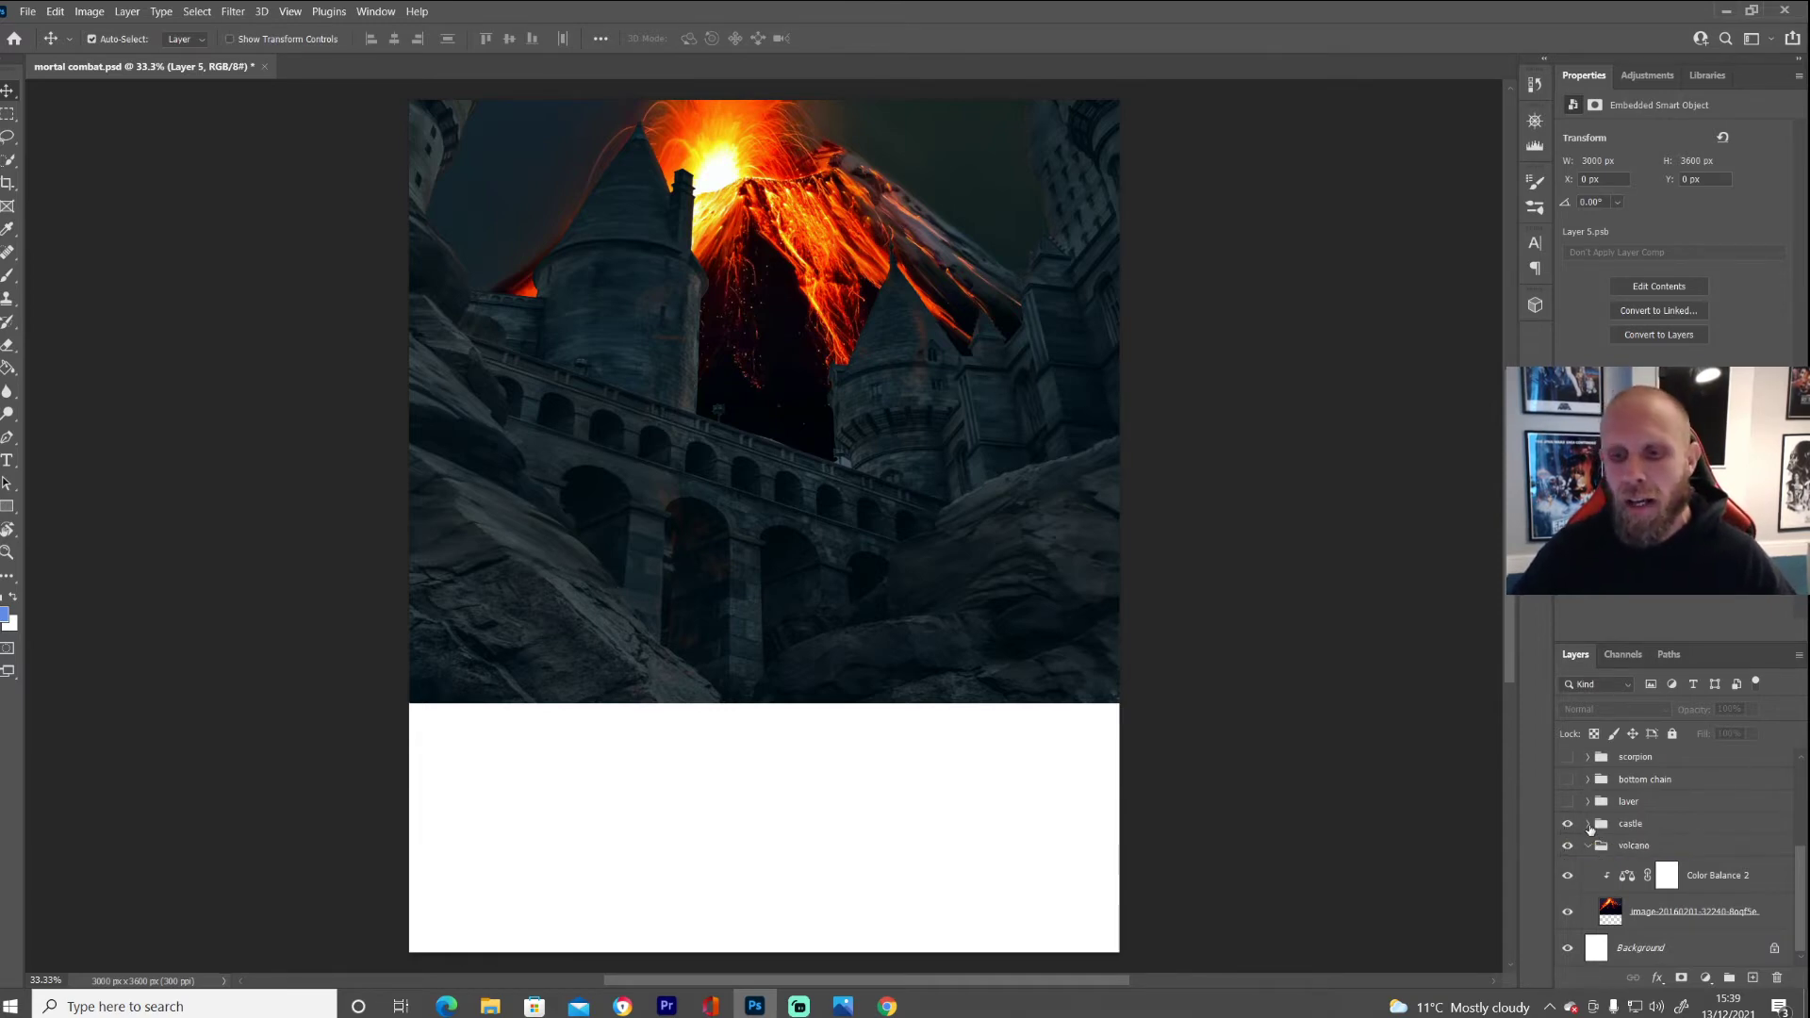
left_click(1589, 824)
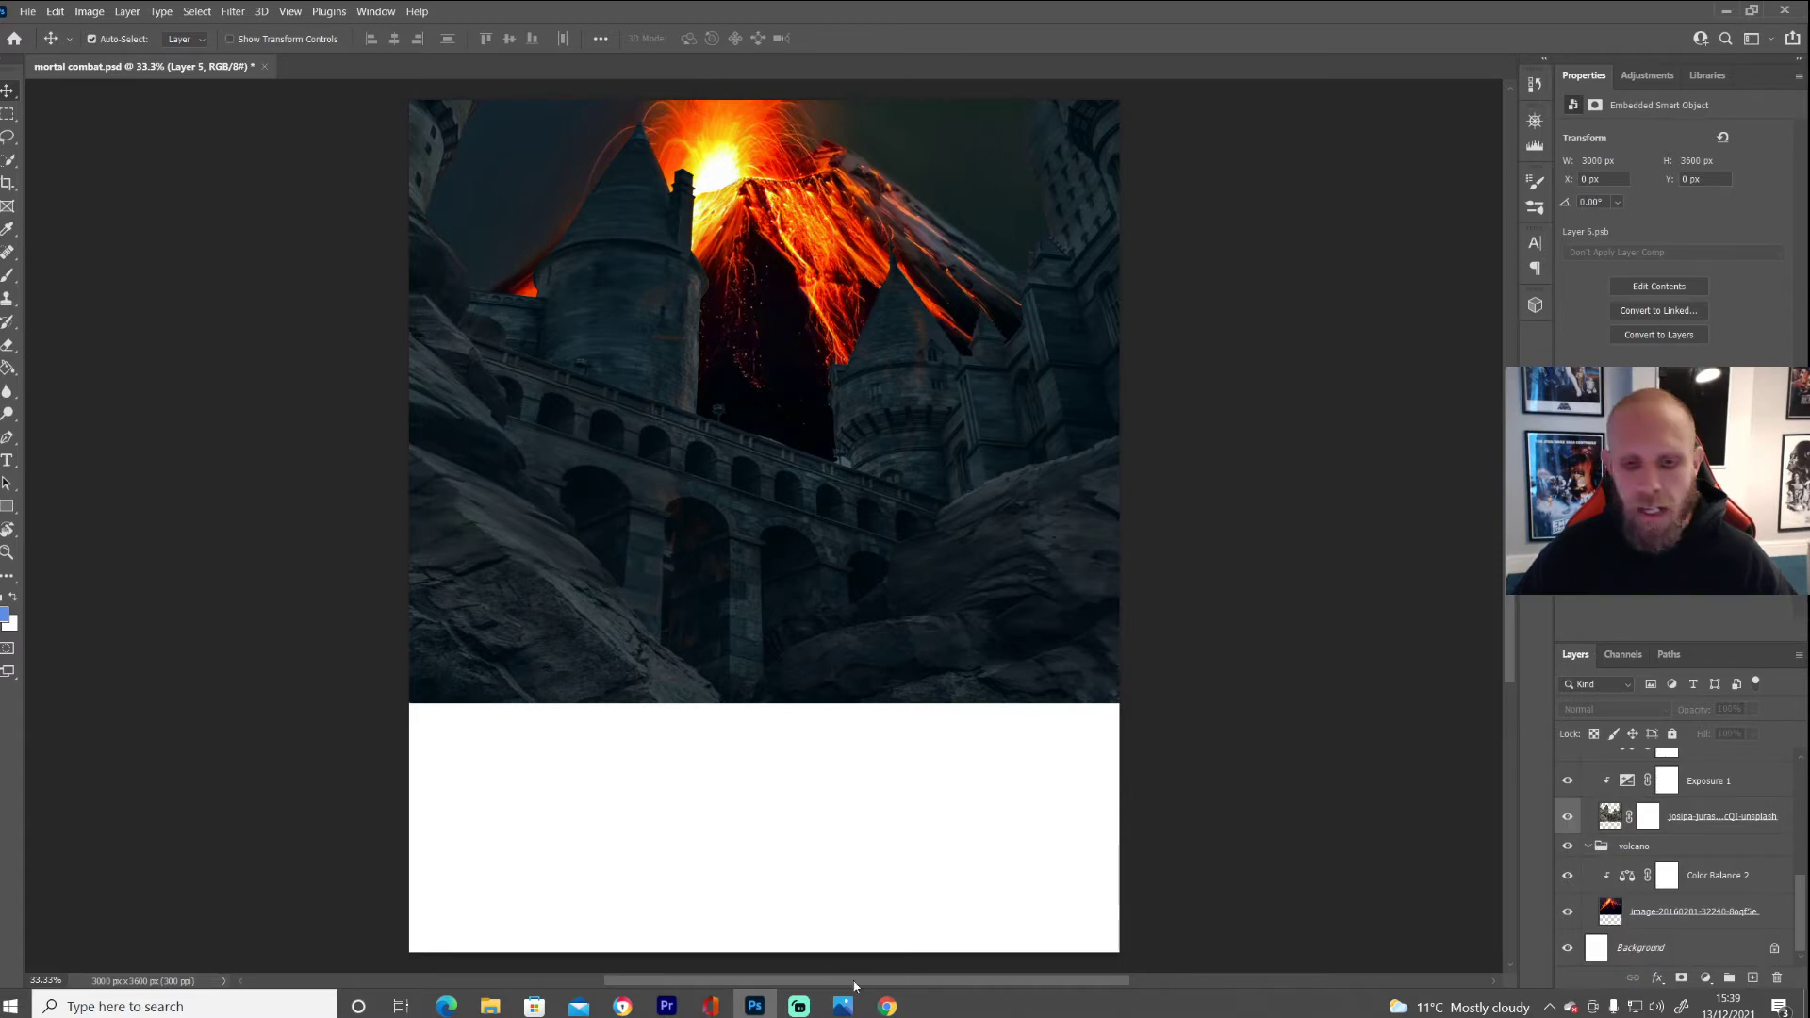
mouse_move(842, 1006)
left_click(954, 933)
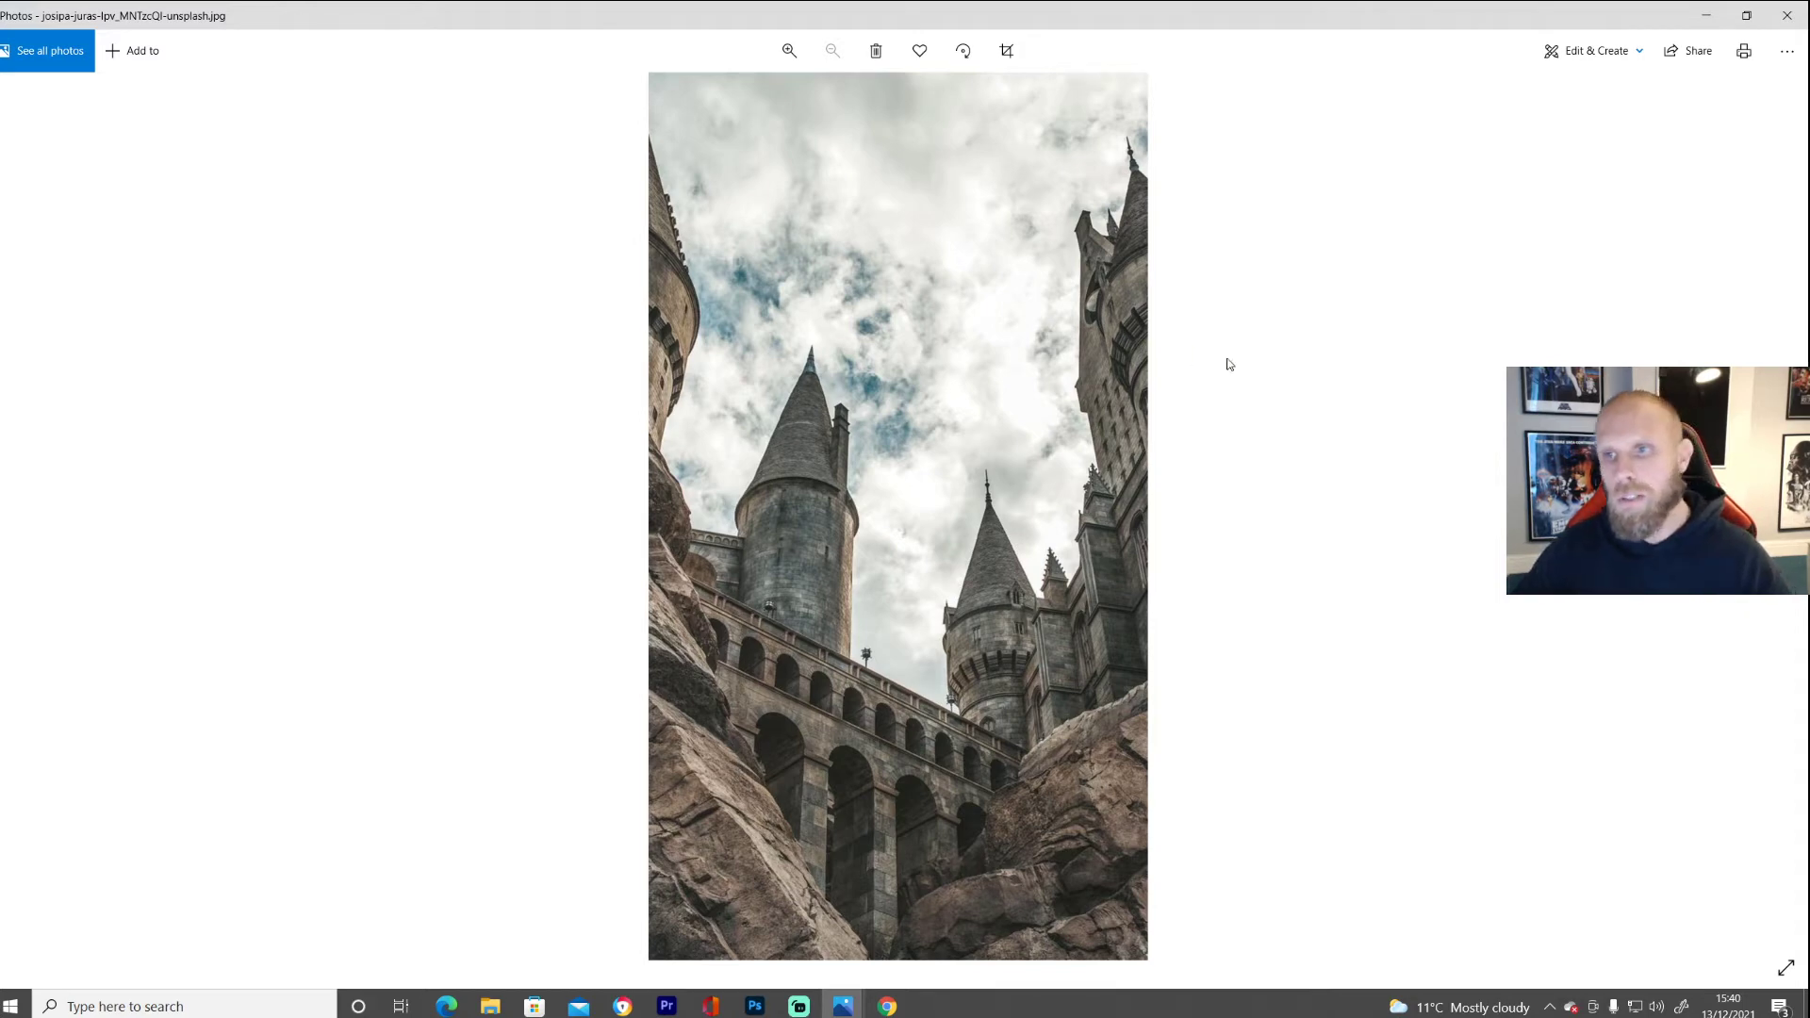
left_click(1693, 17)
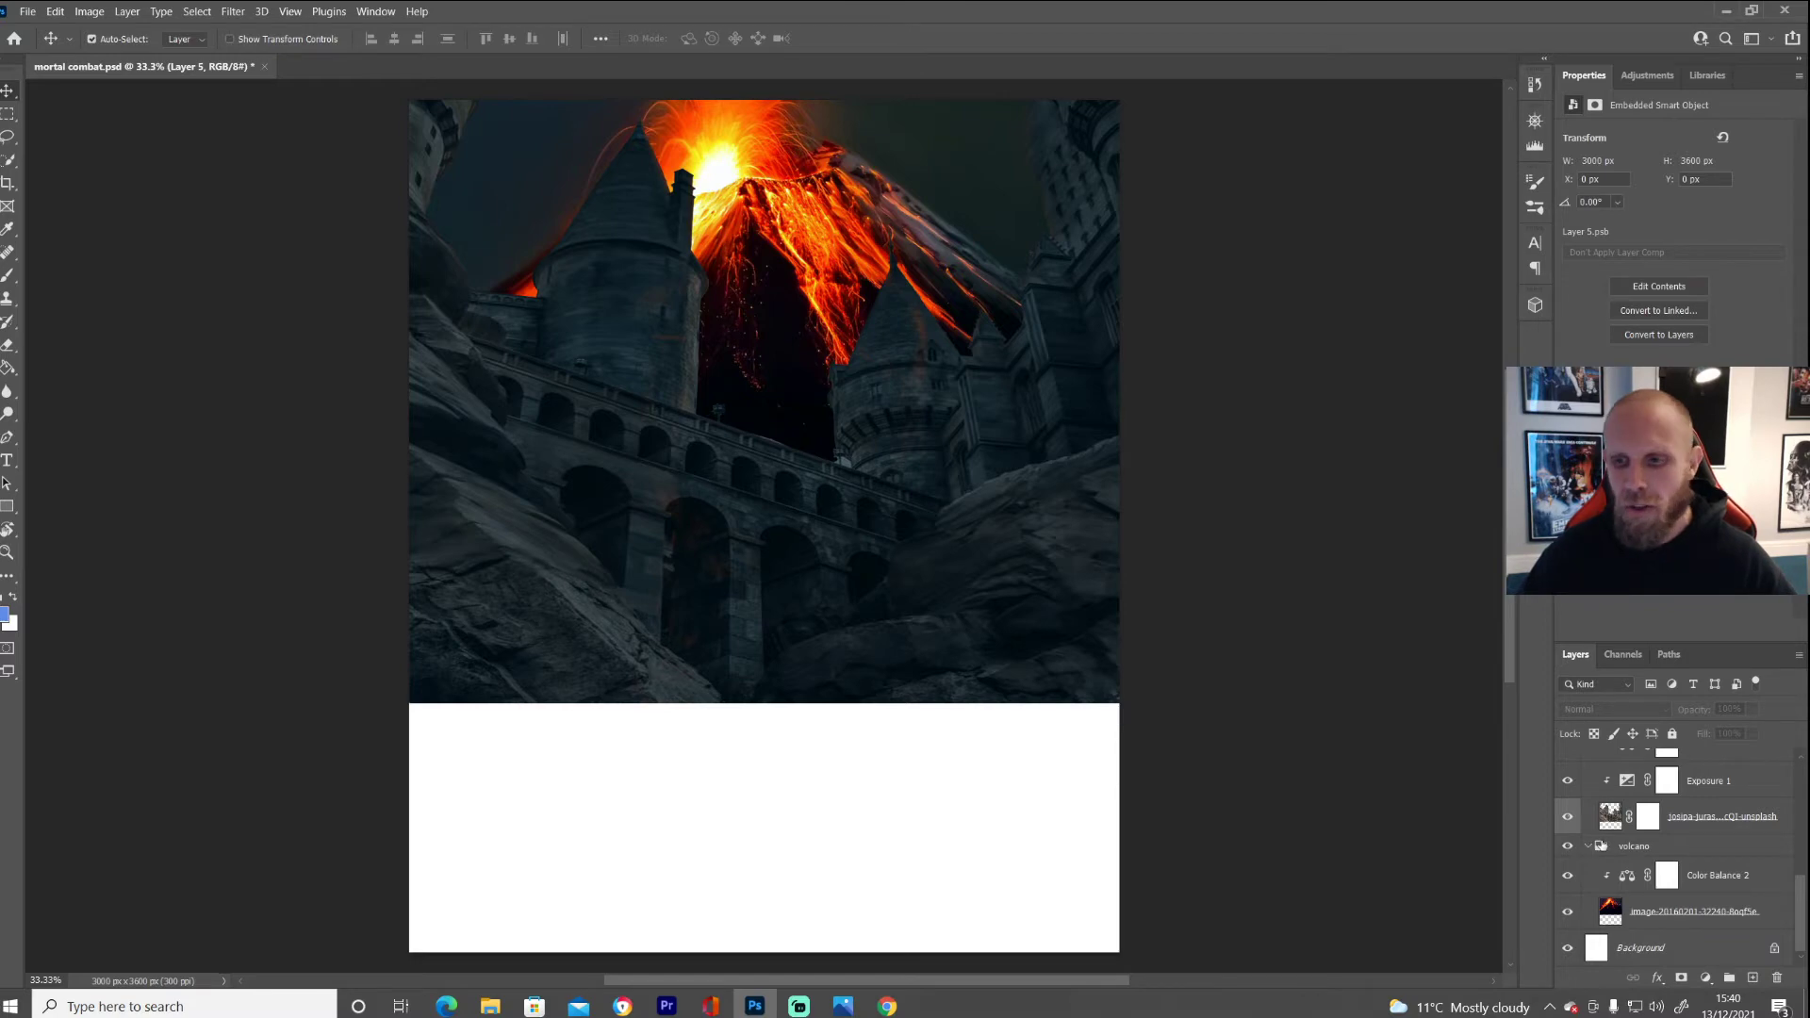
- Compare the castle with Exposure 1, Color Balance 1 and Hue/Saturation copy toggled, then collapse the group
scroll(1585, 853, "up", 3)
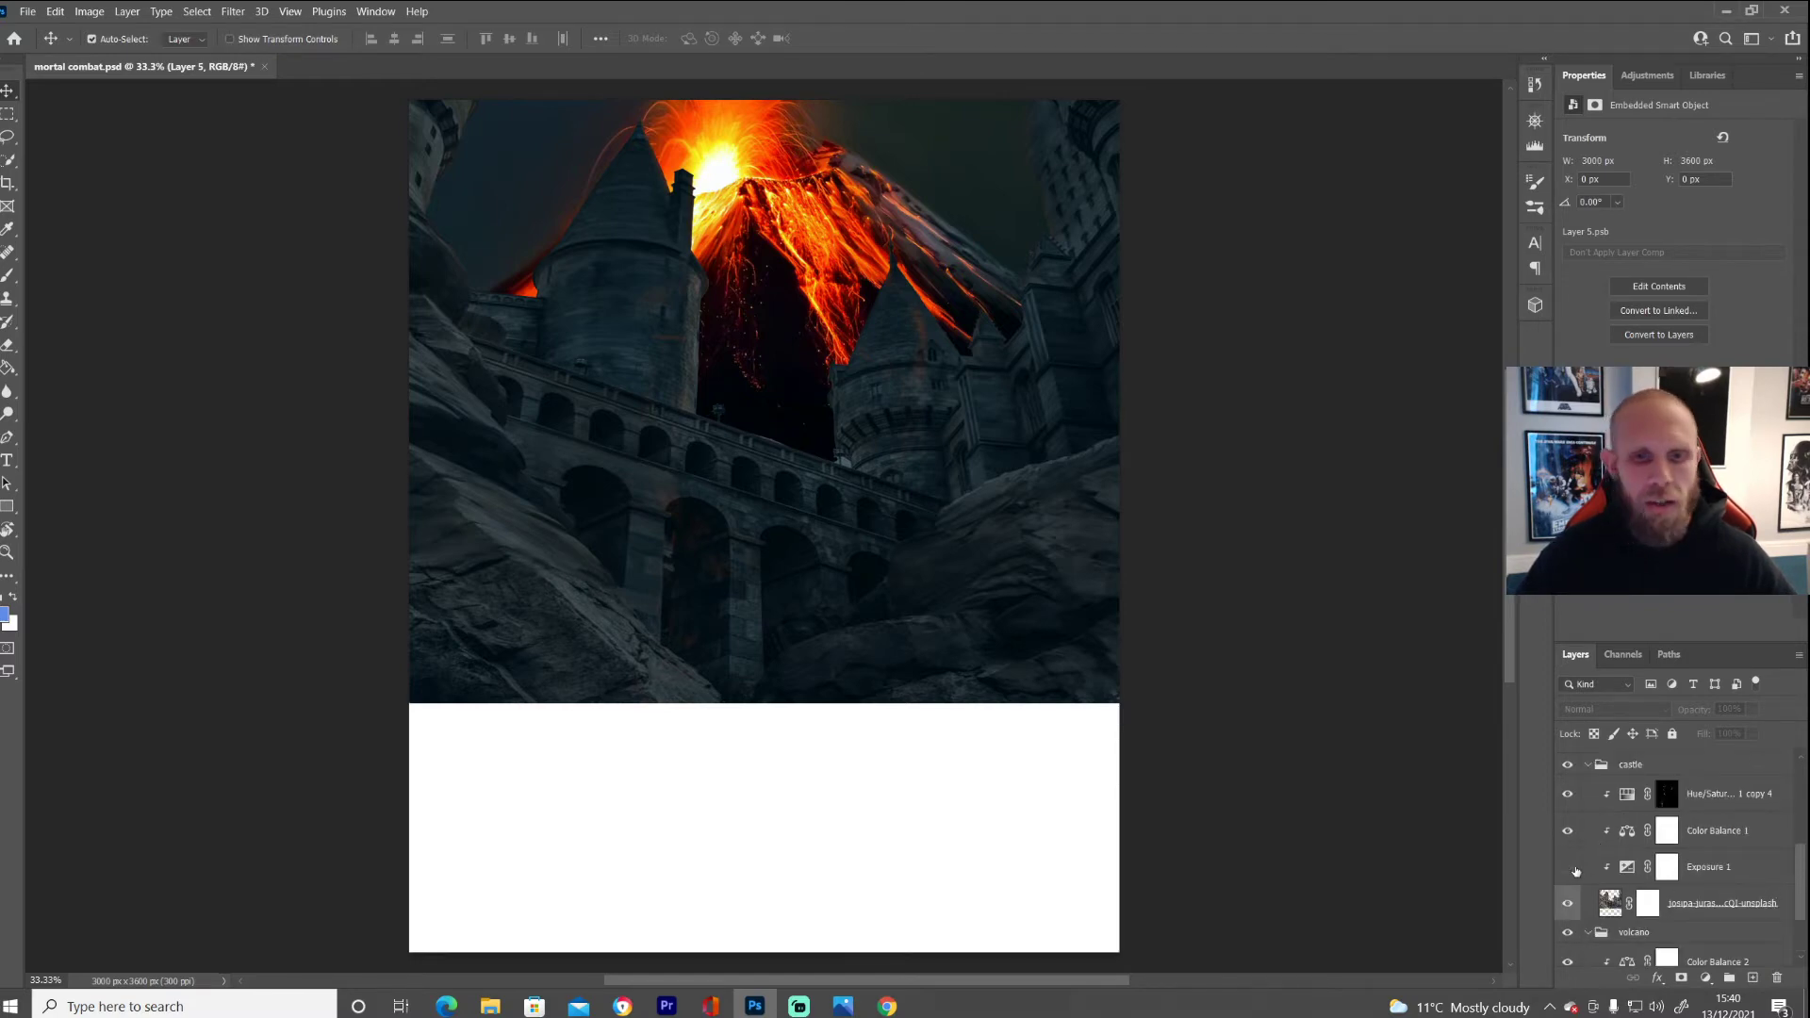
left_click(1576, 867)
left_click(1576, 868)
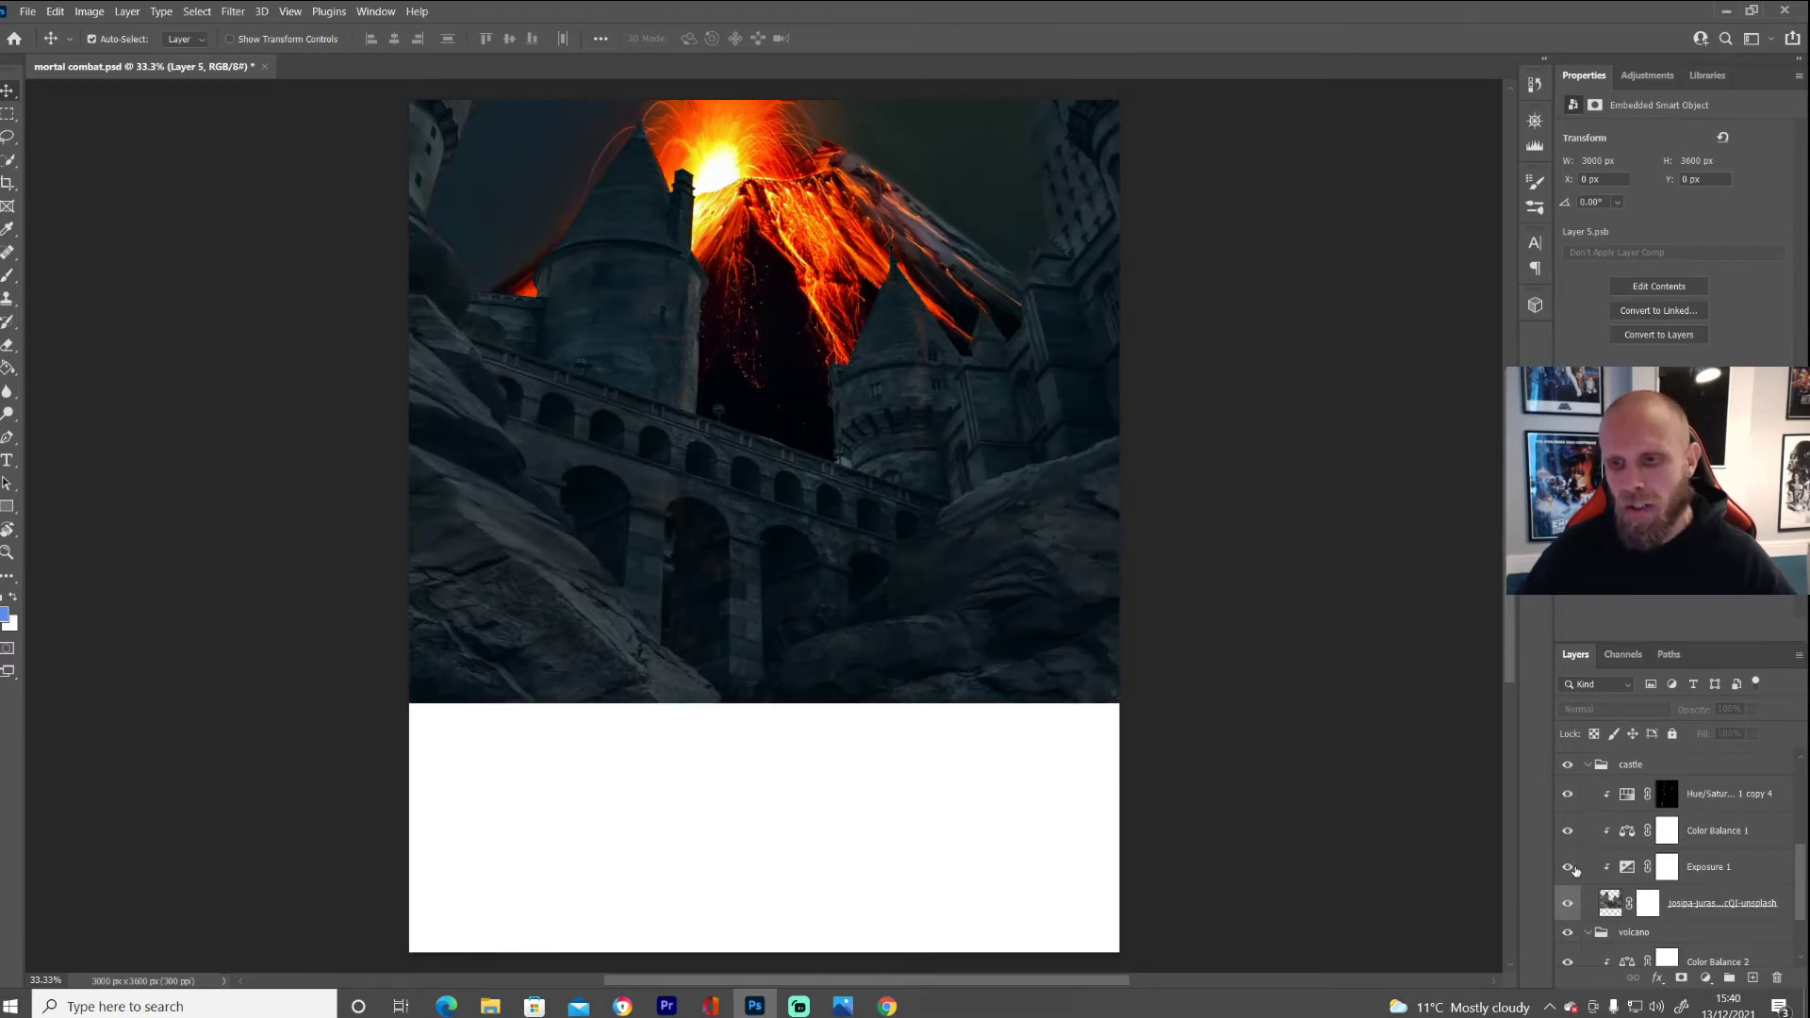
left_click(1568, 833)
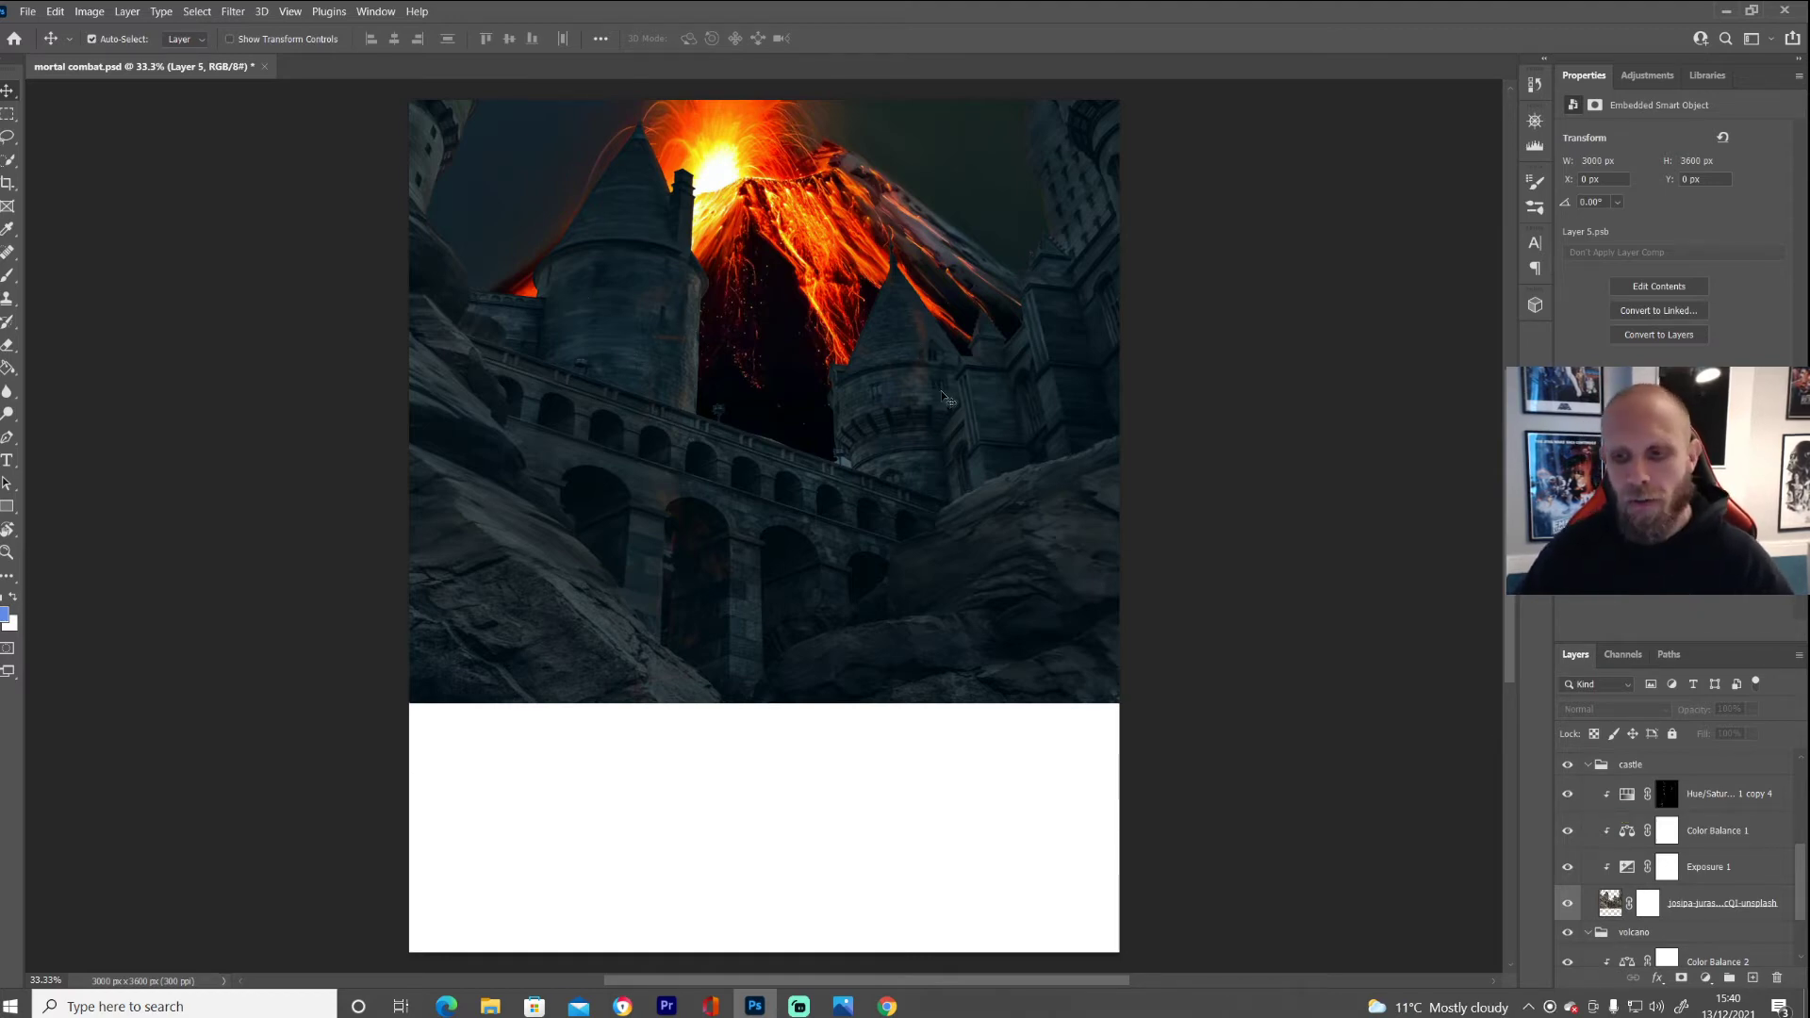
left_click(1566, 794)
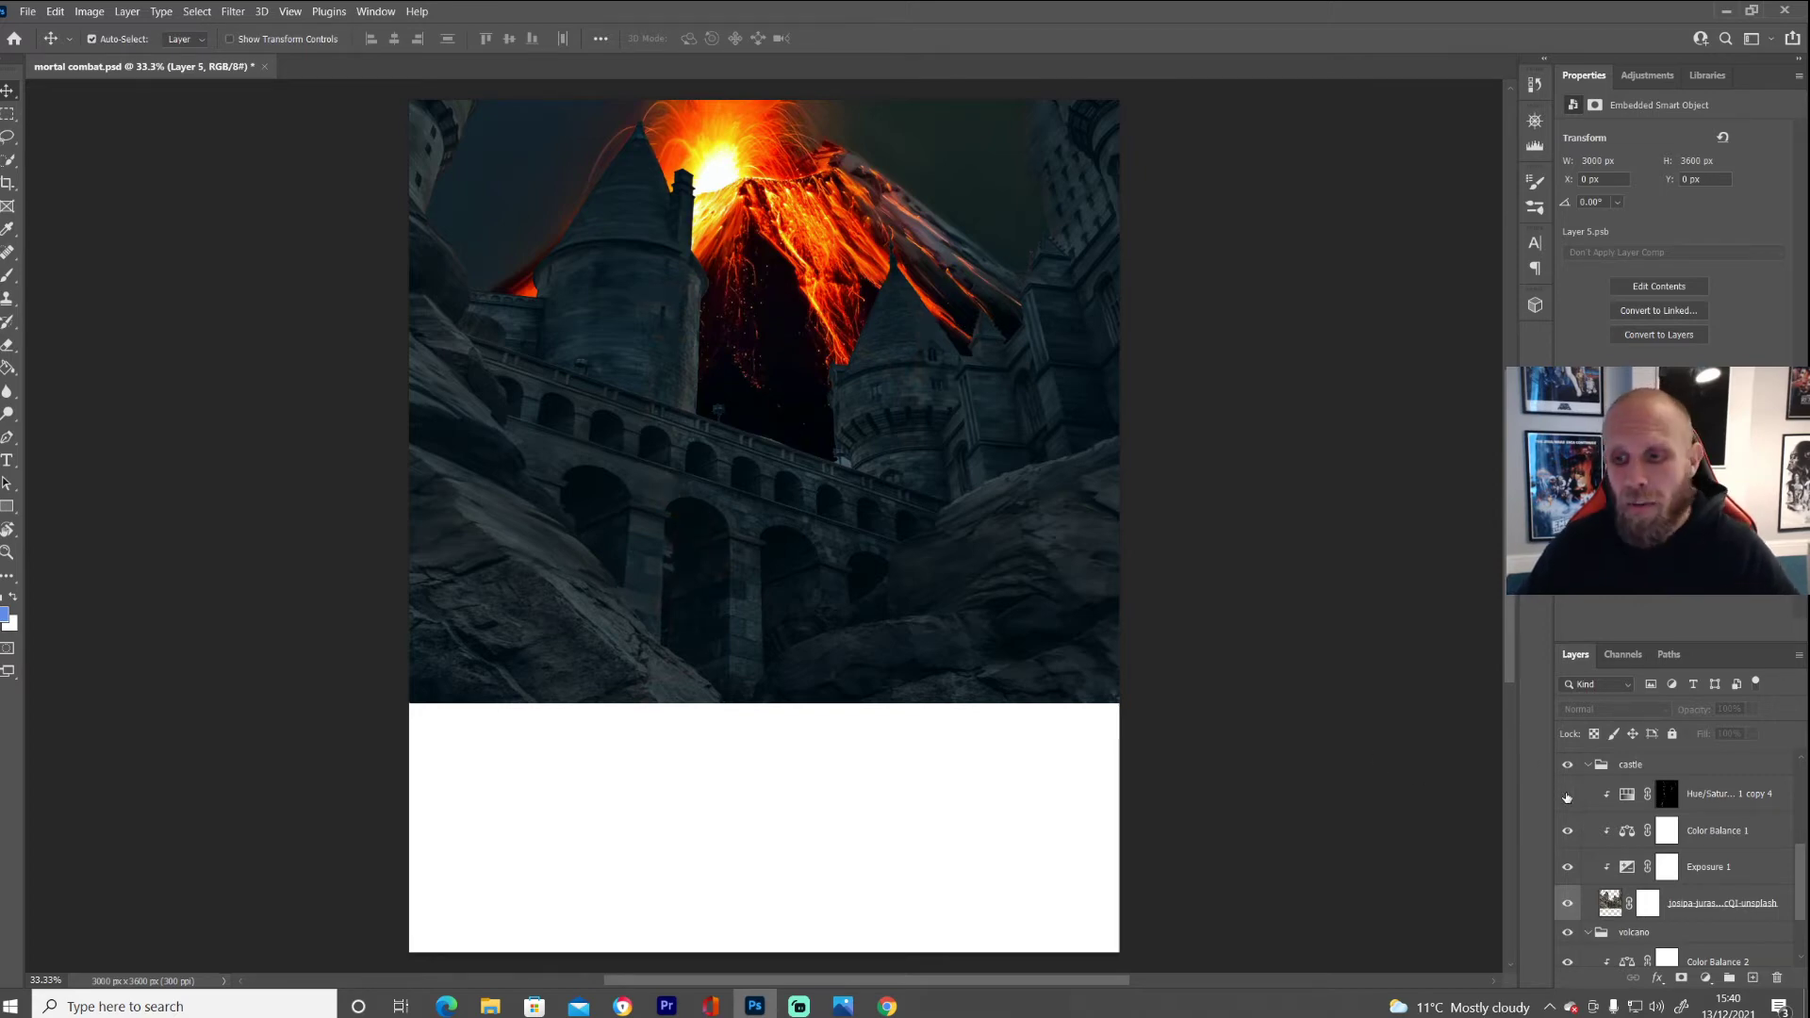
left_click(1566, 794)
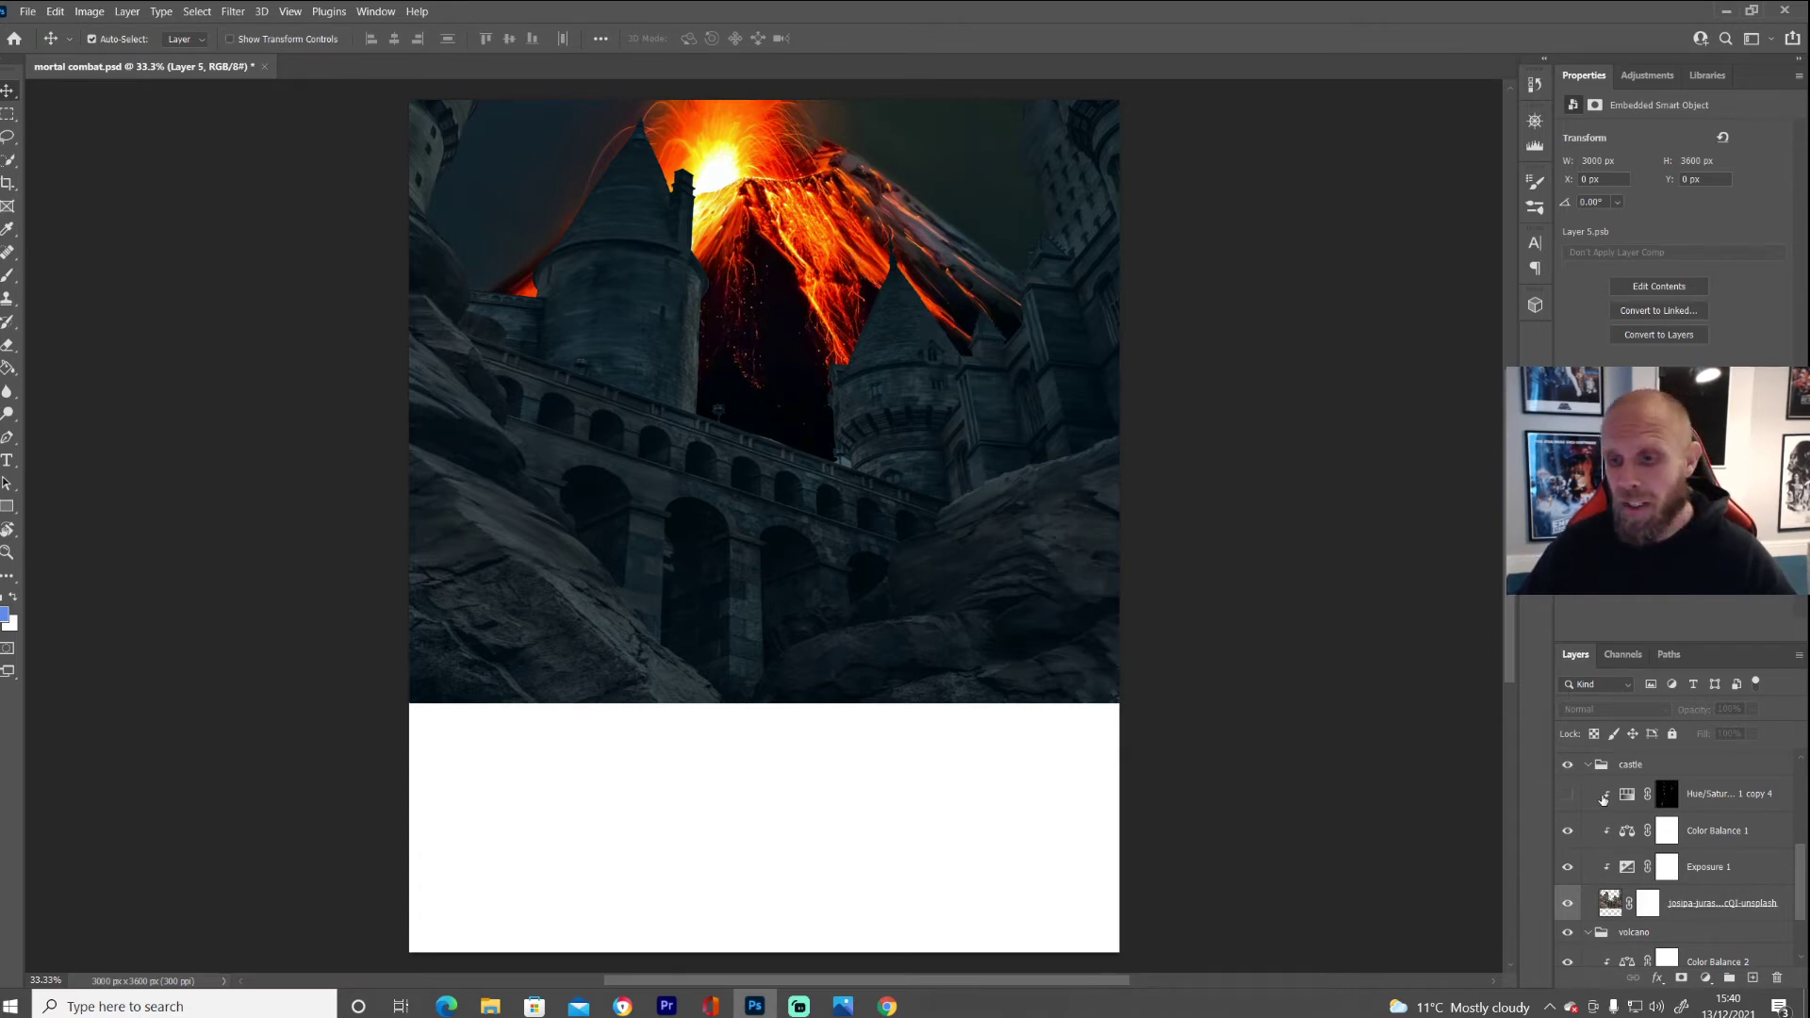
left_click(1587, 766)
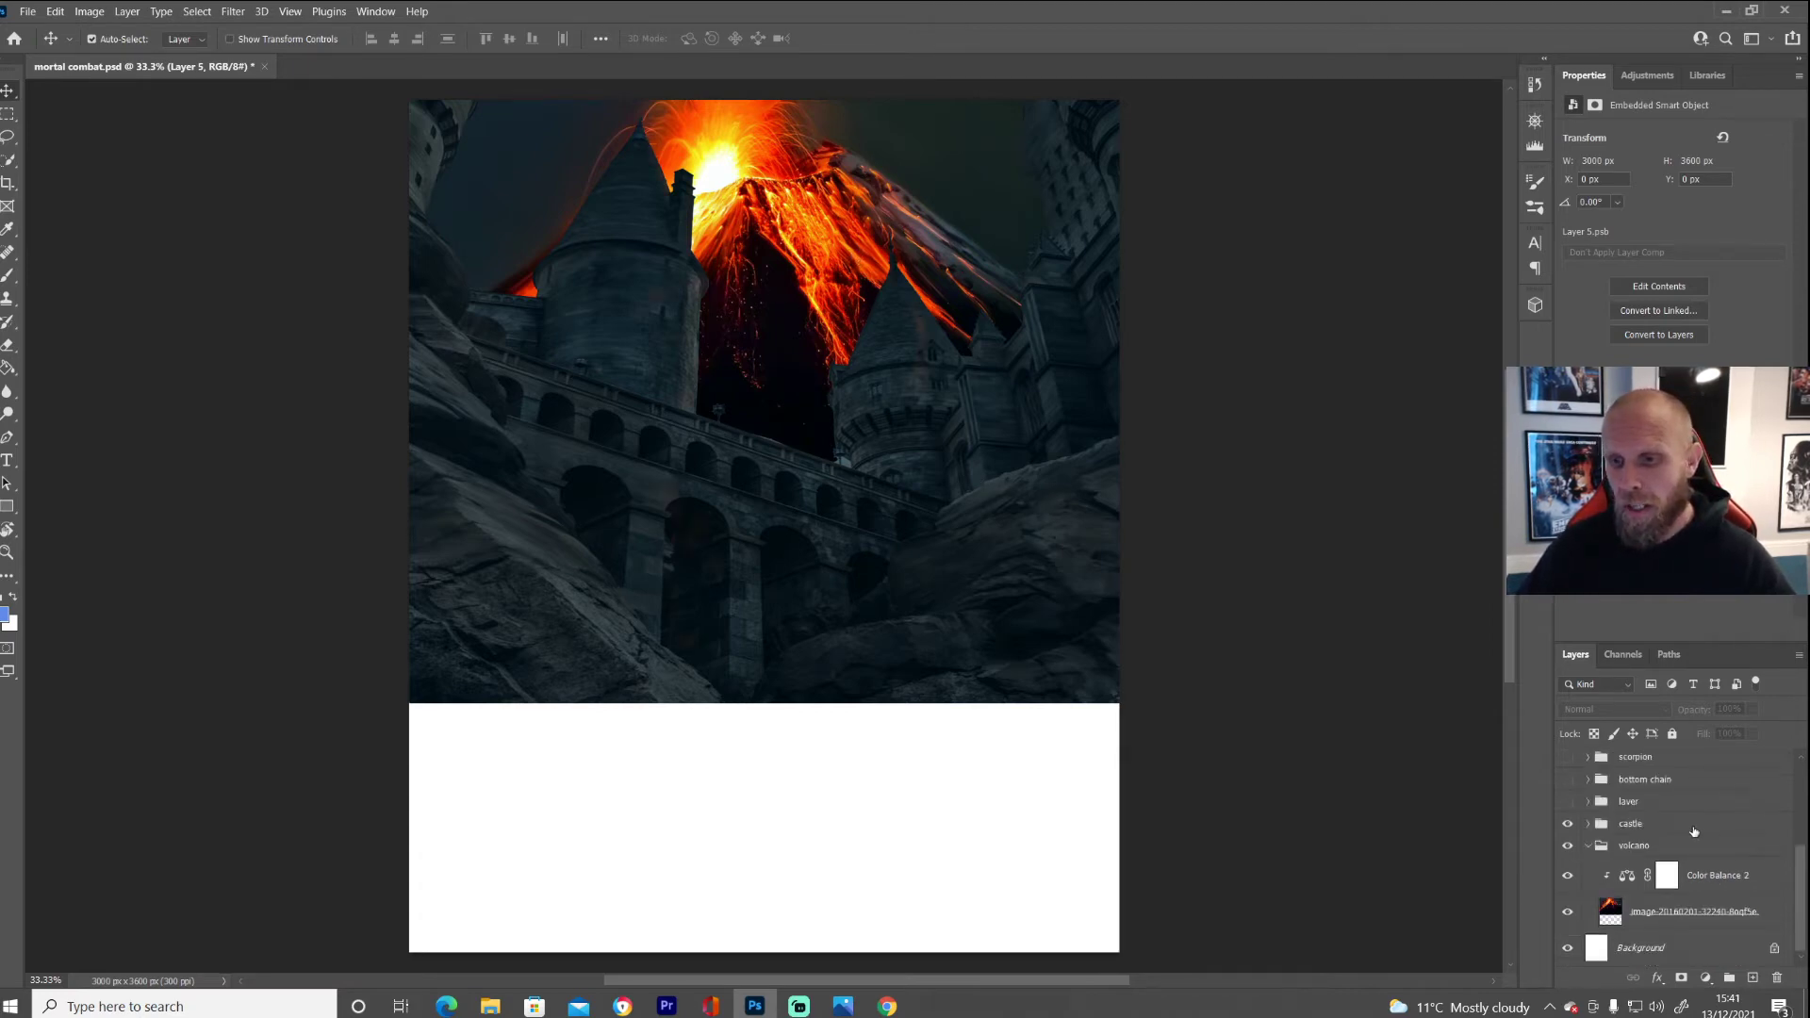
- Show and expand the laver group, compare the lava layer off and on, then open its reference photo
scroll(1688, 834, "up", 2)
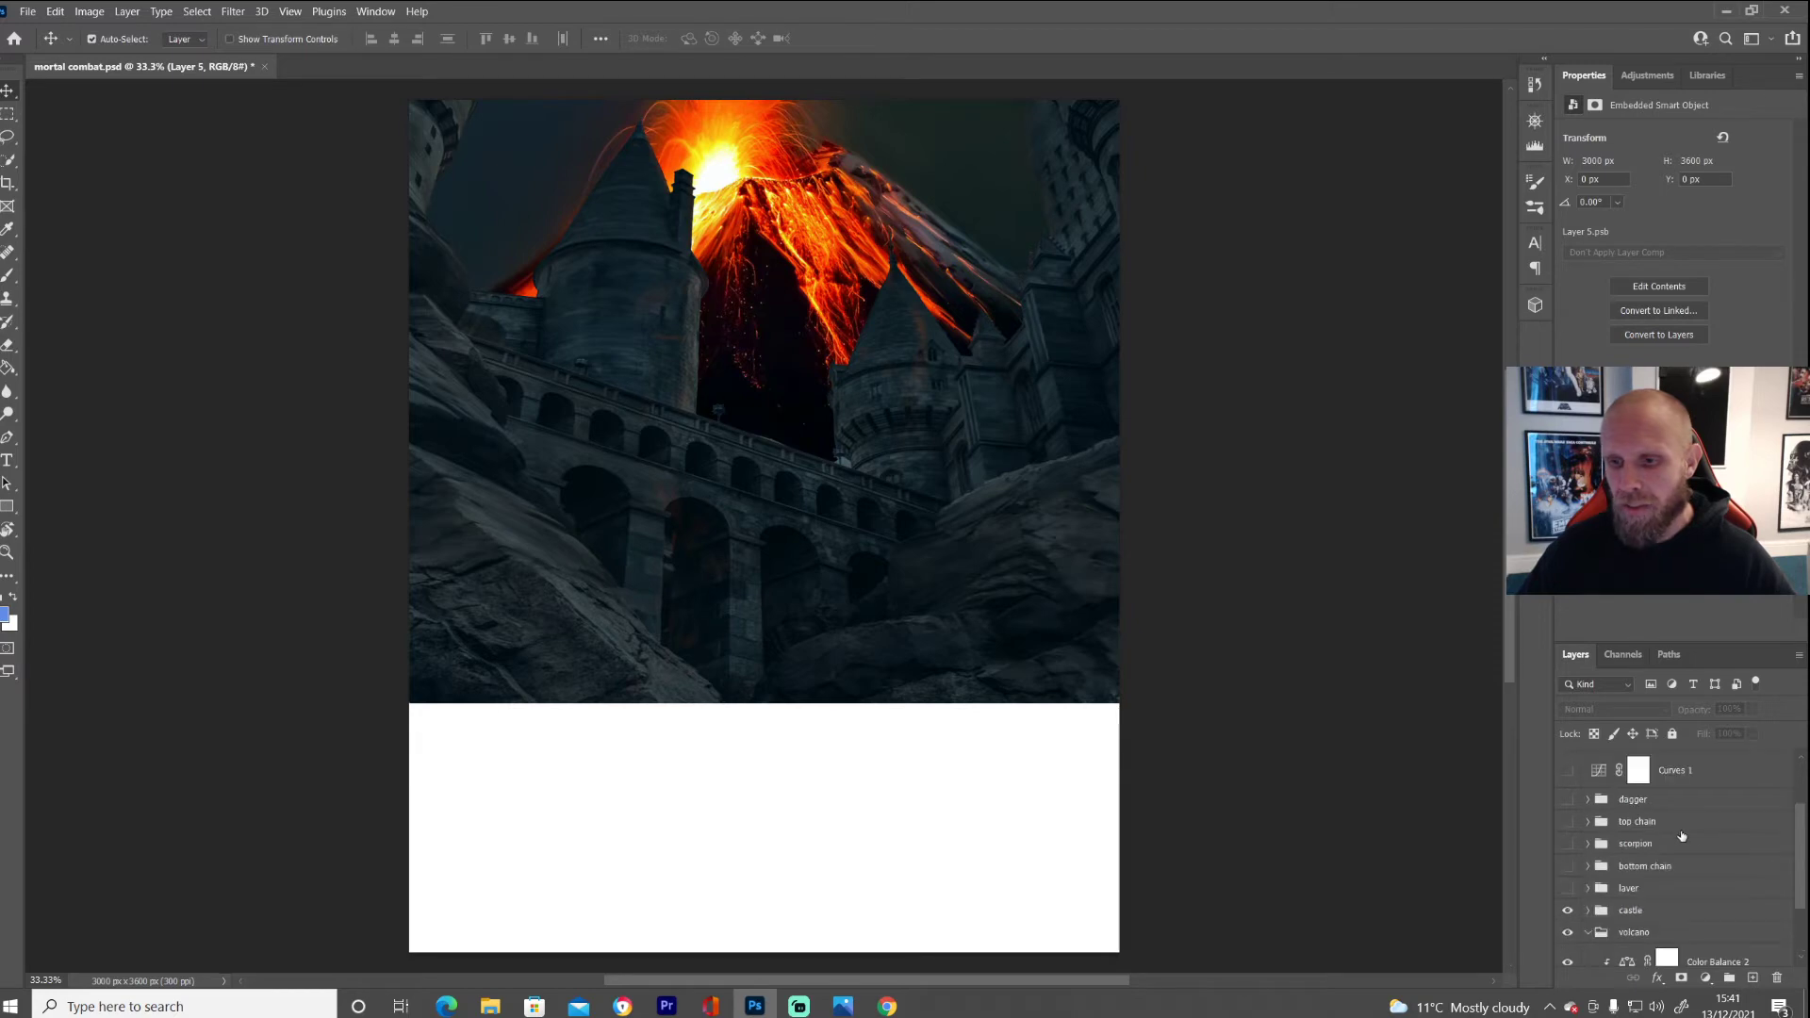
left_click(1568, 888)
left_click(1587, 887)
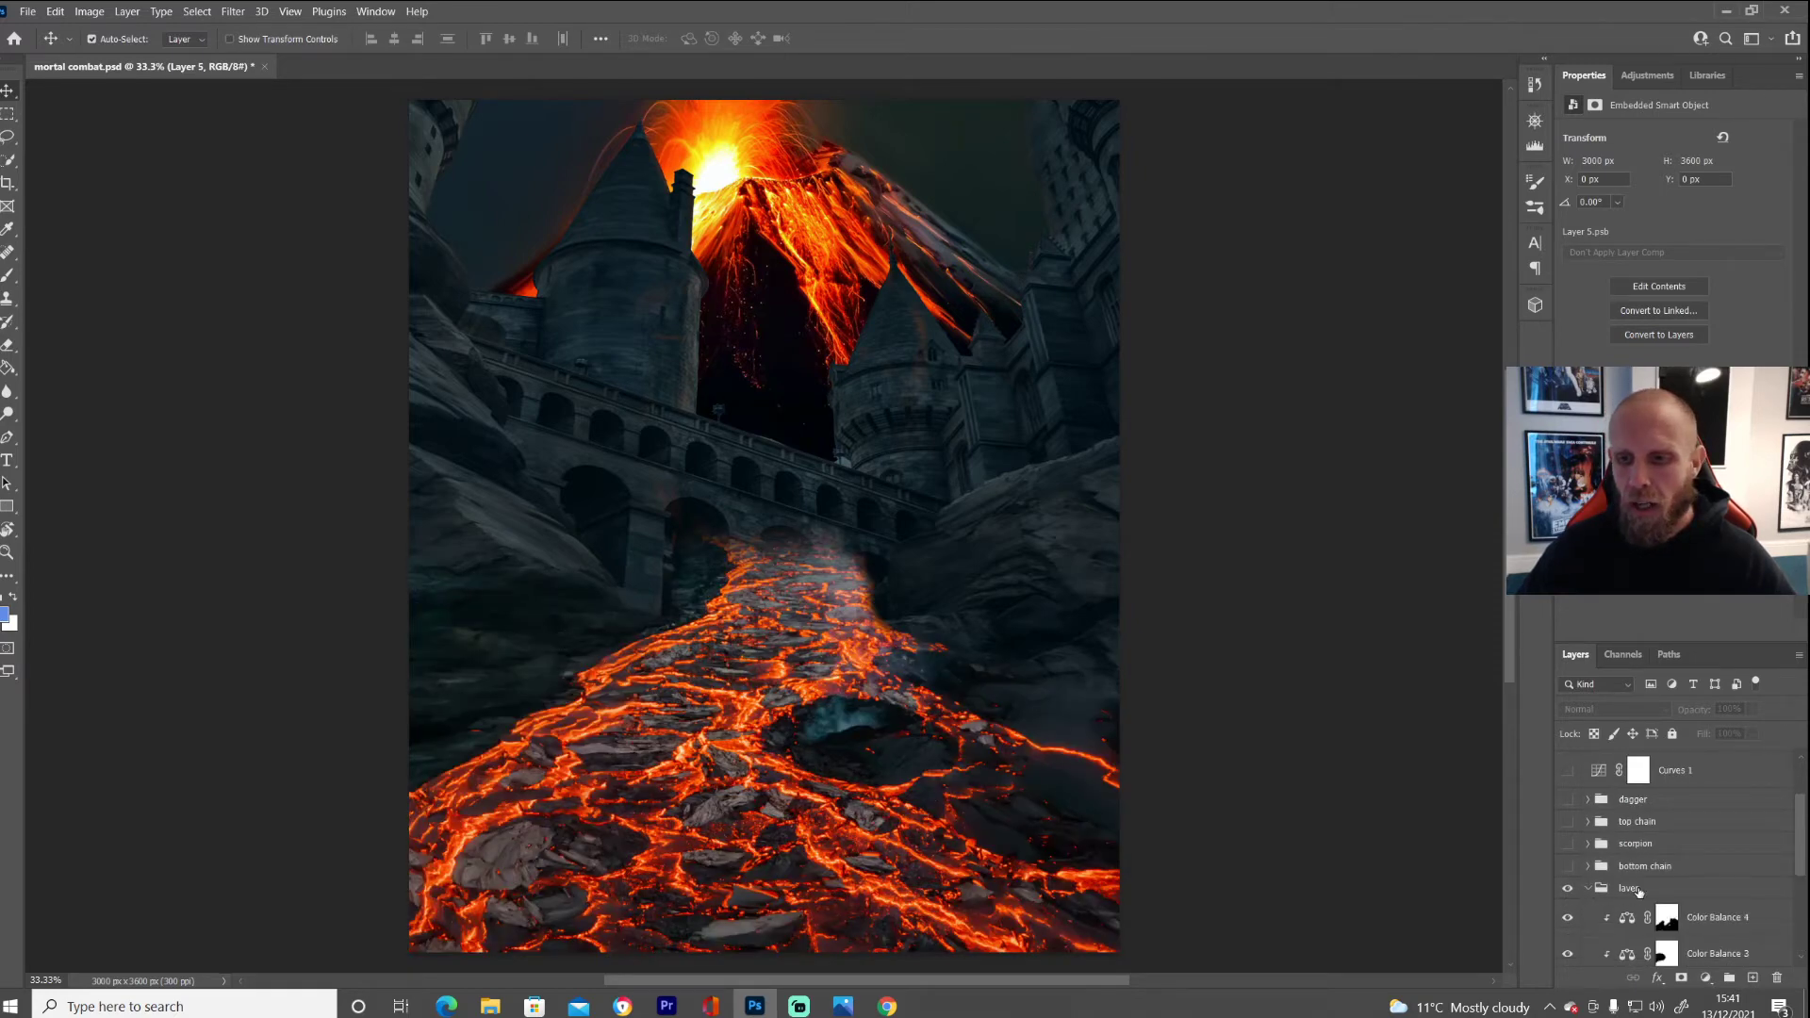
scroll(1683, 872, "down", 3)
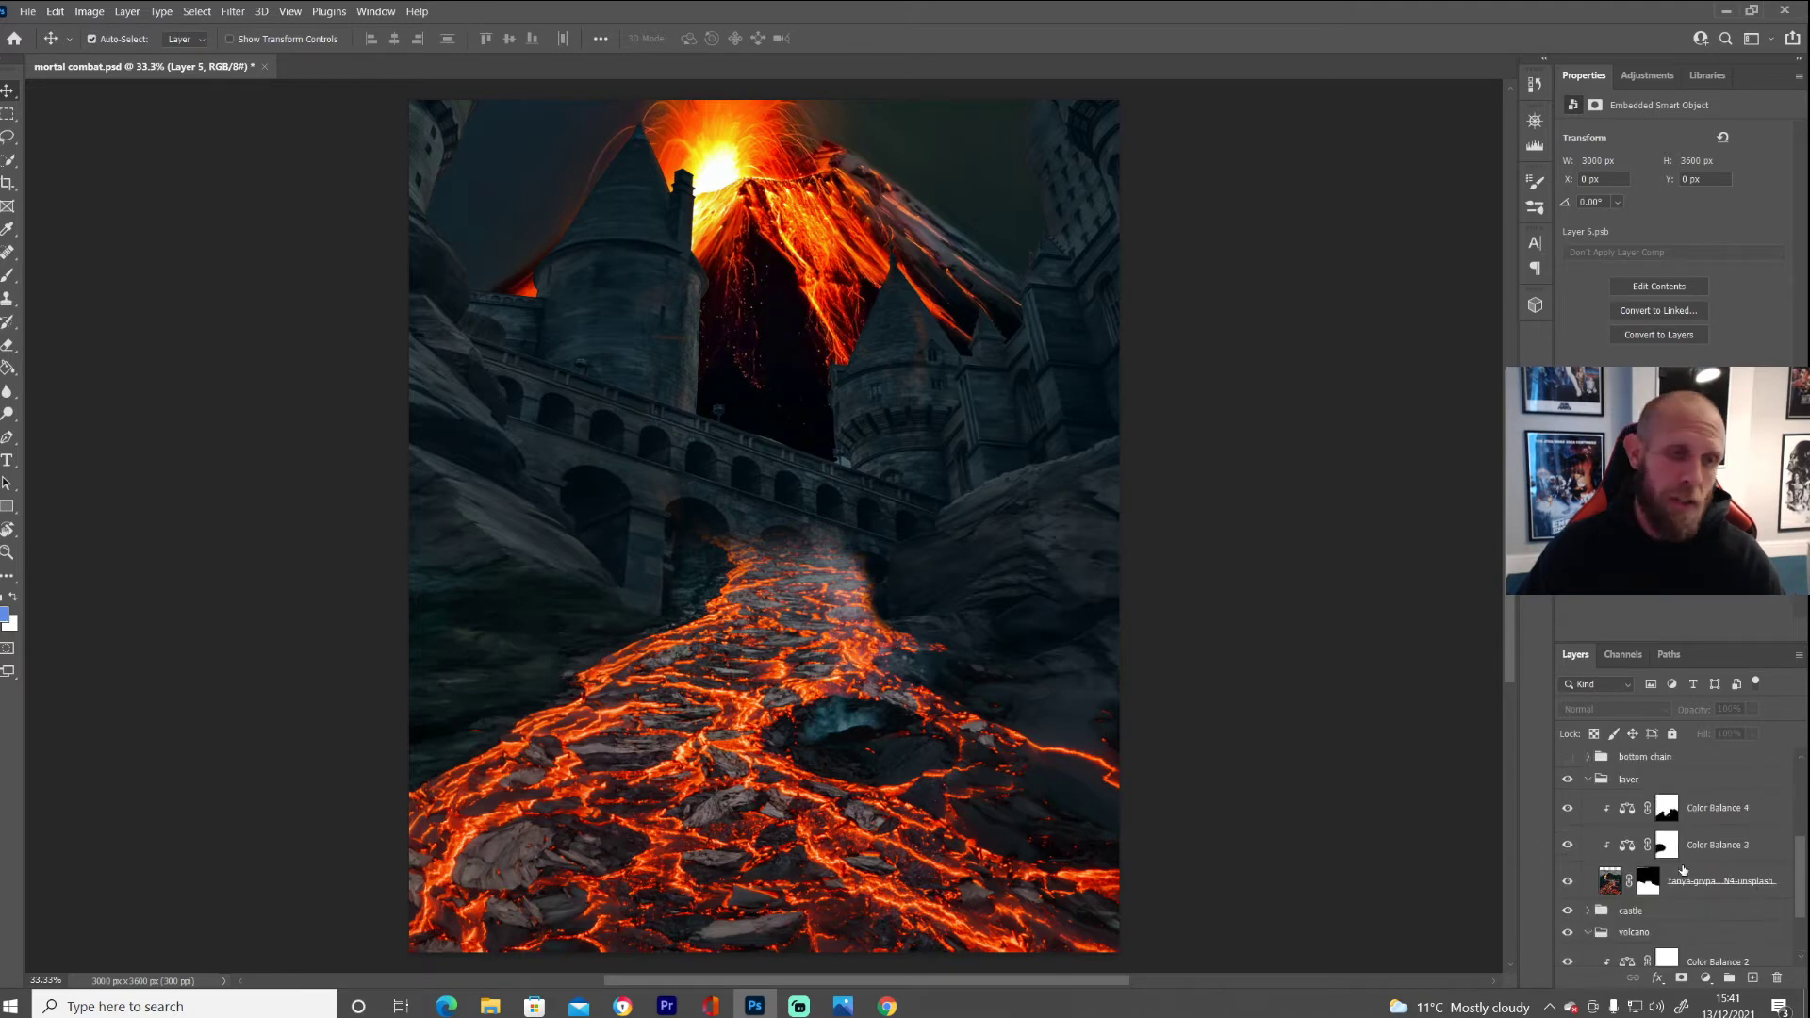
scroll(1683, 869, "up", 2)
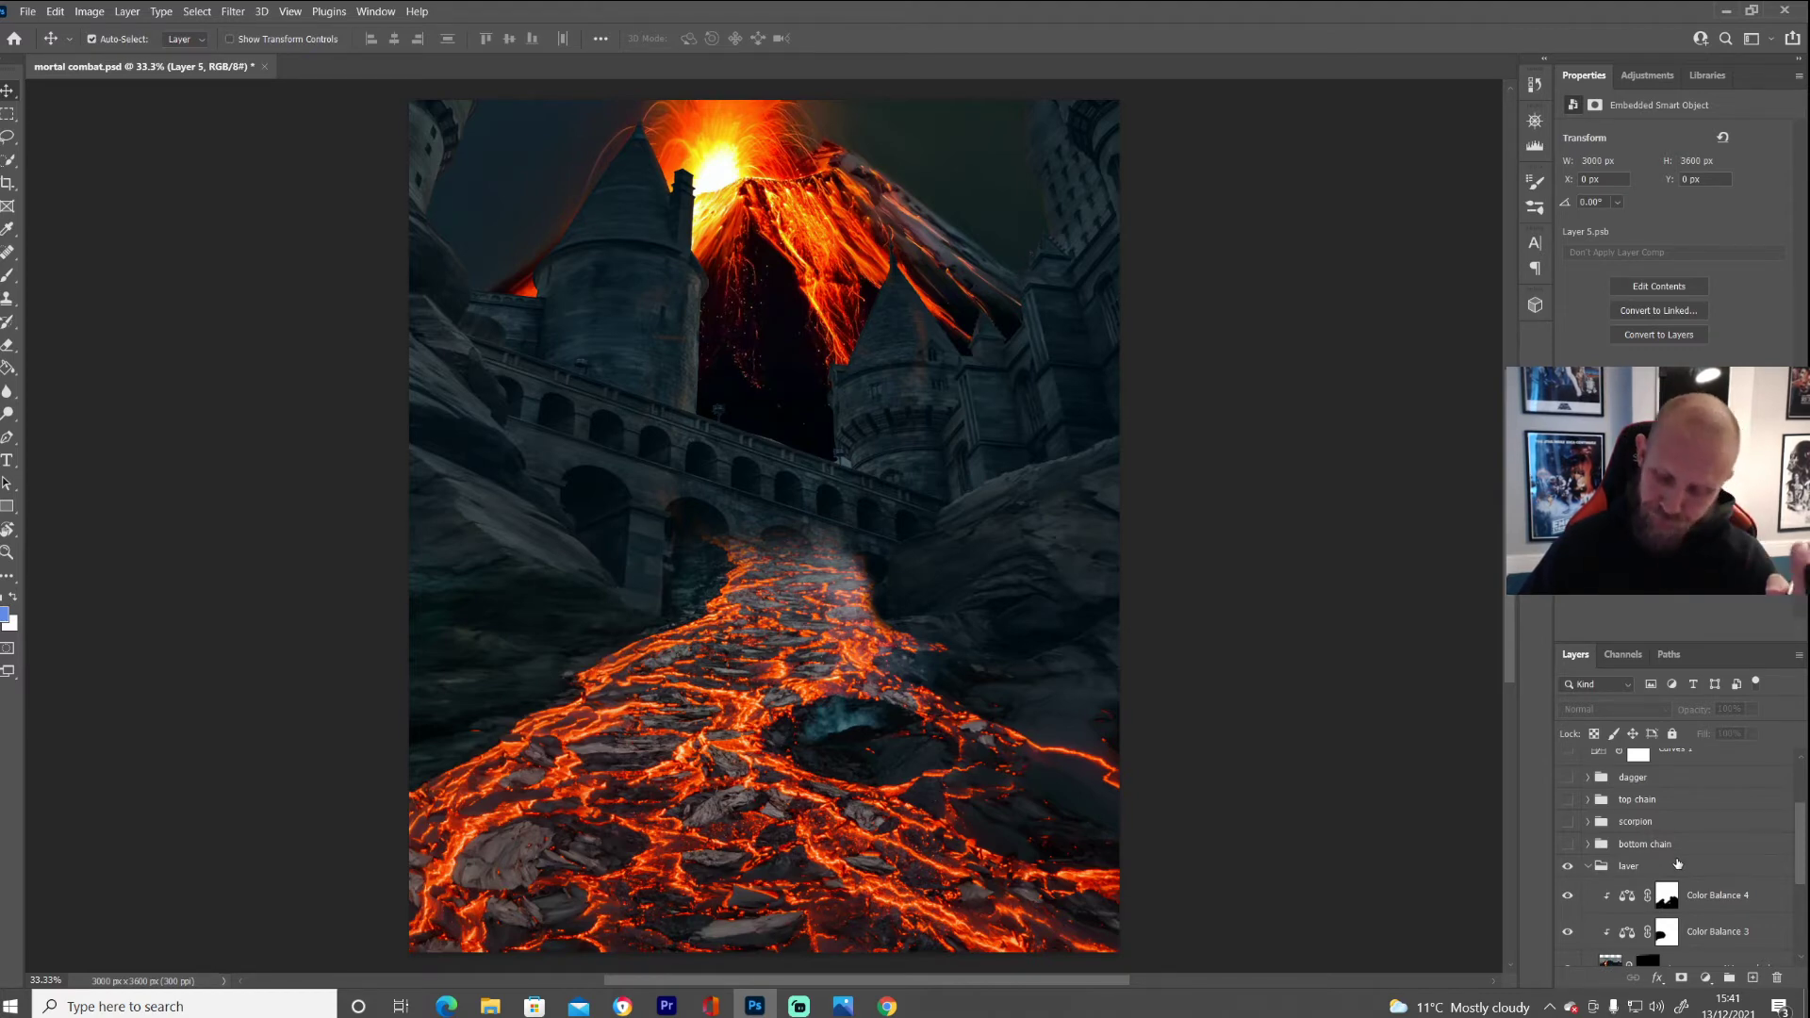
scroll(1676, 863, "down", 2)
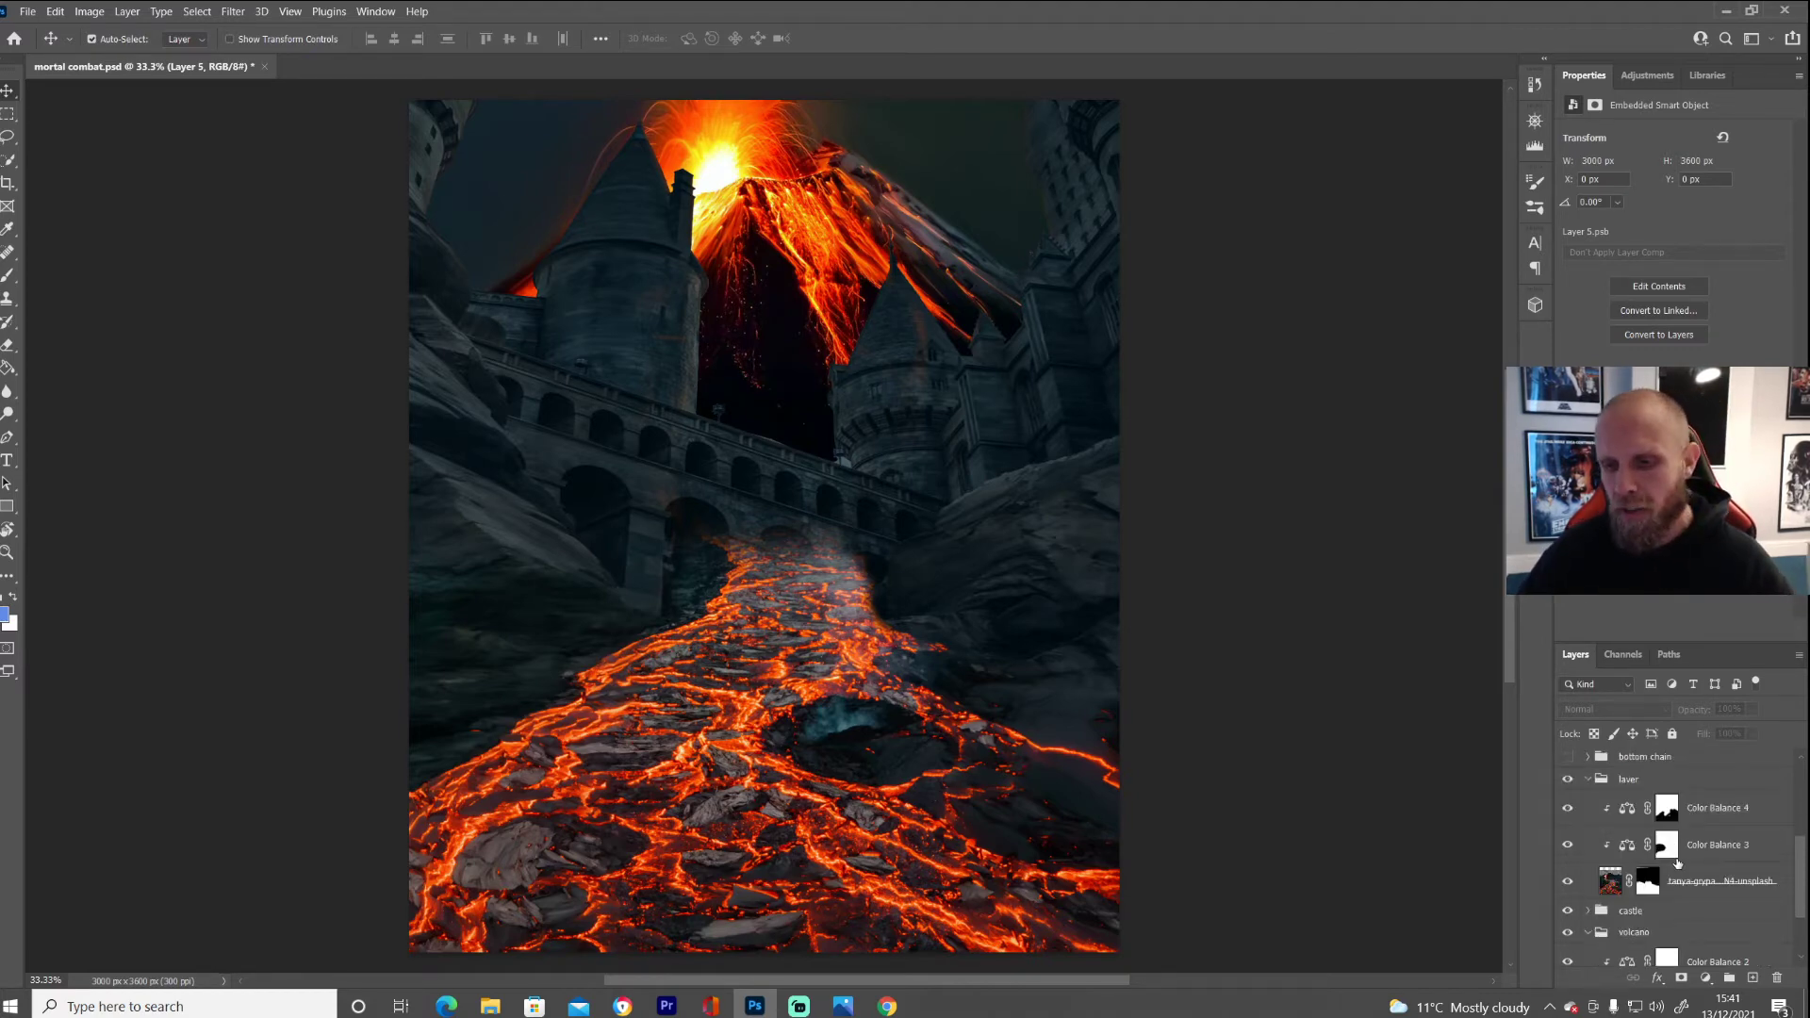
left_click(1566, 881)
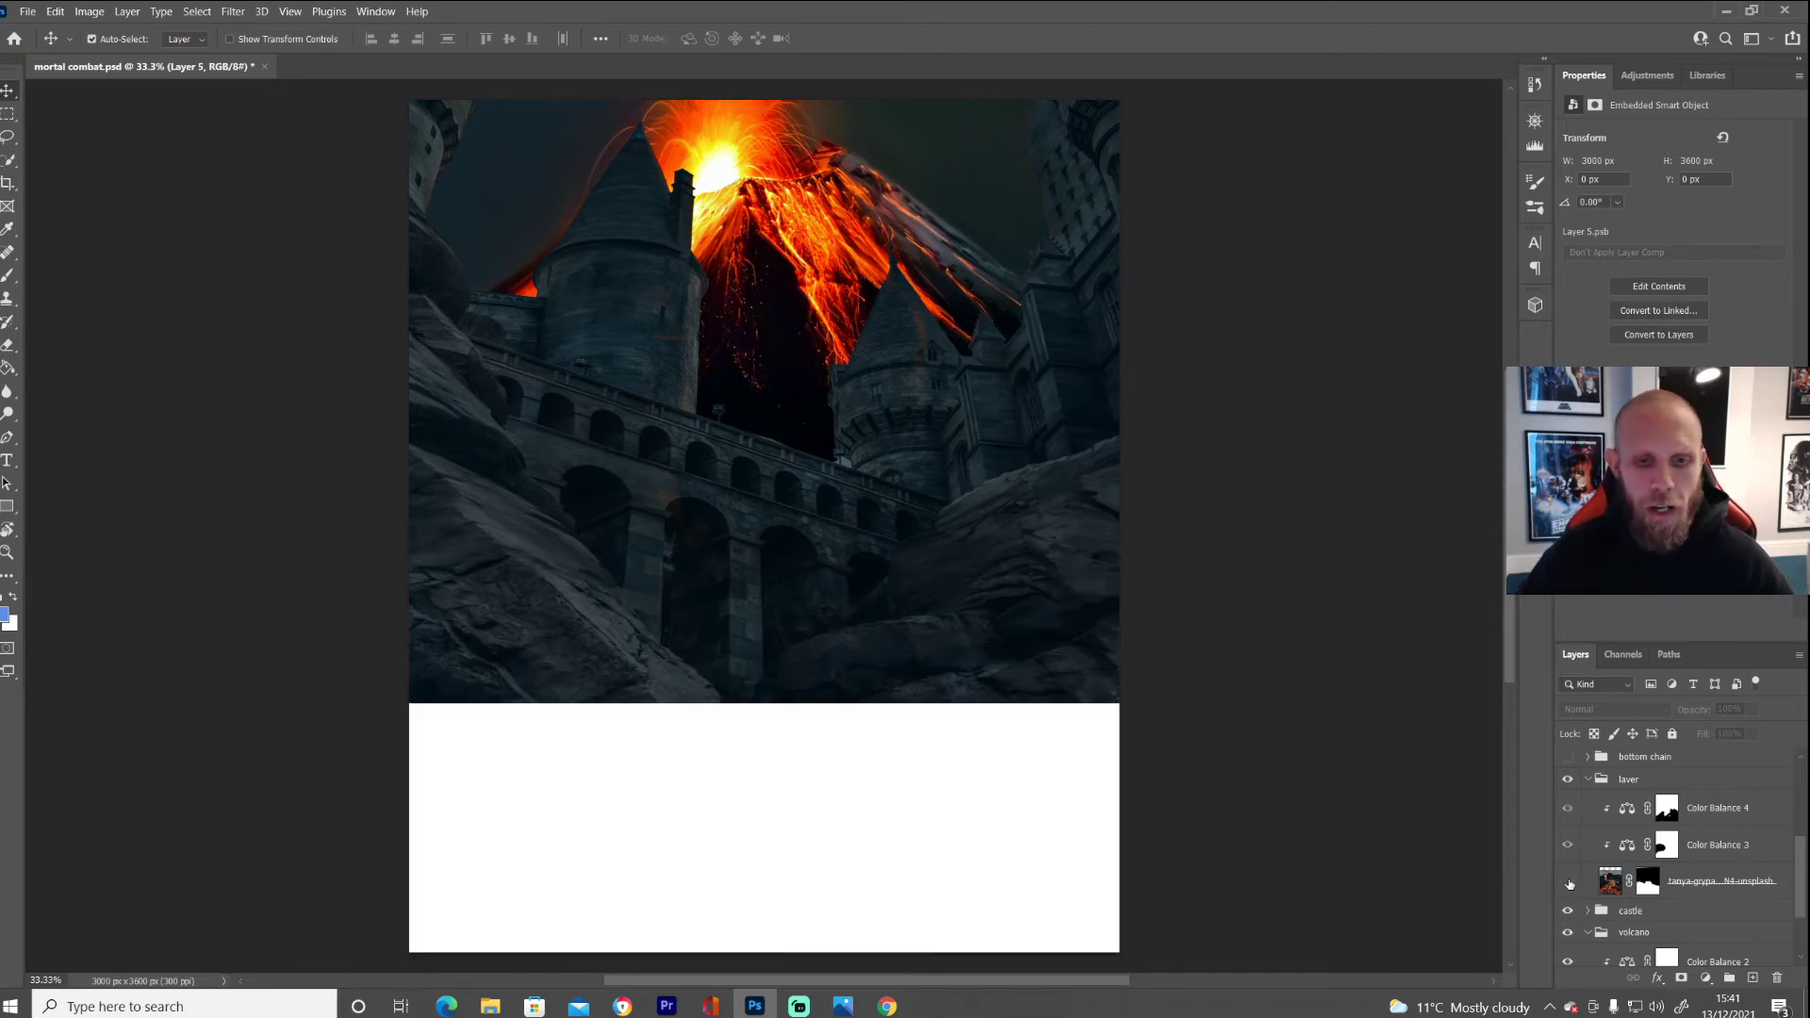
left_click(1568, 881)
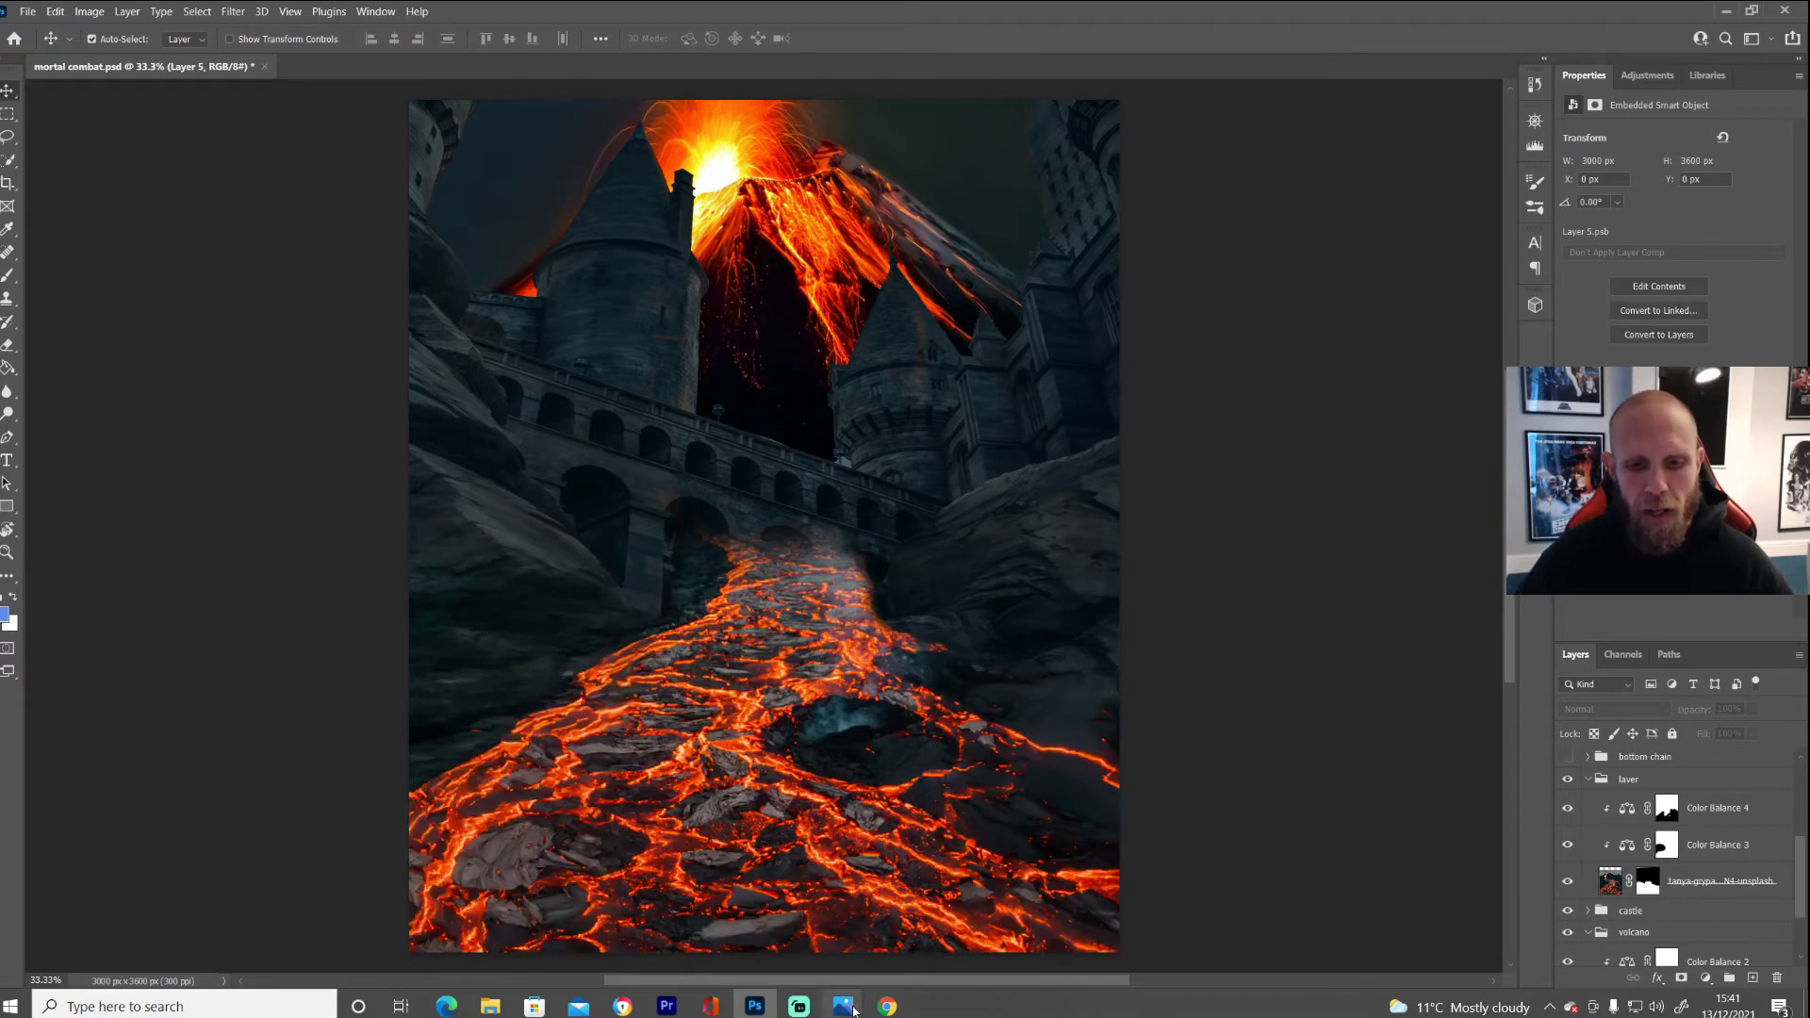
mouse_move(853, 1010)
left_click(1299, 914)
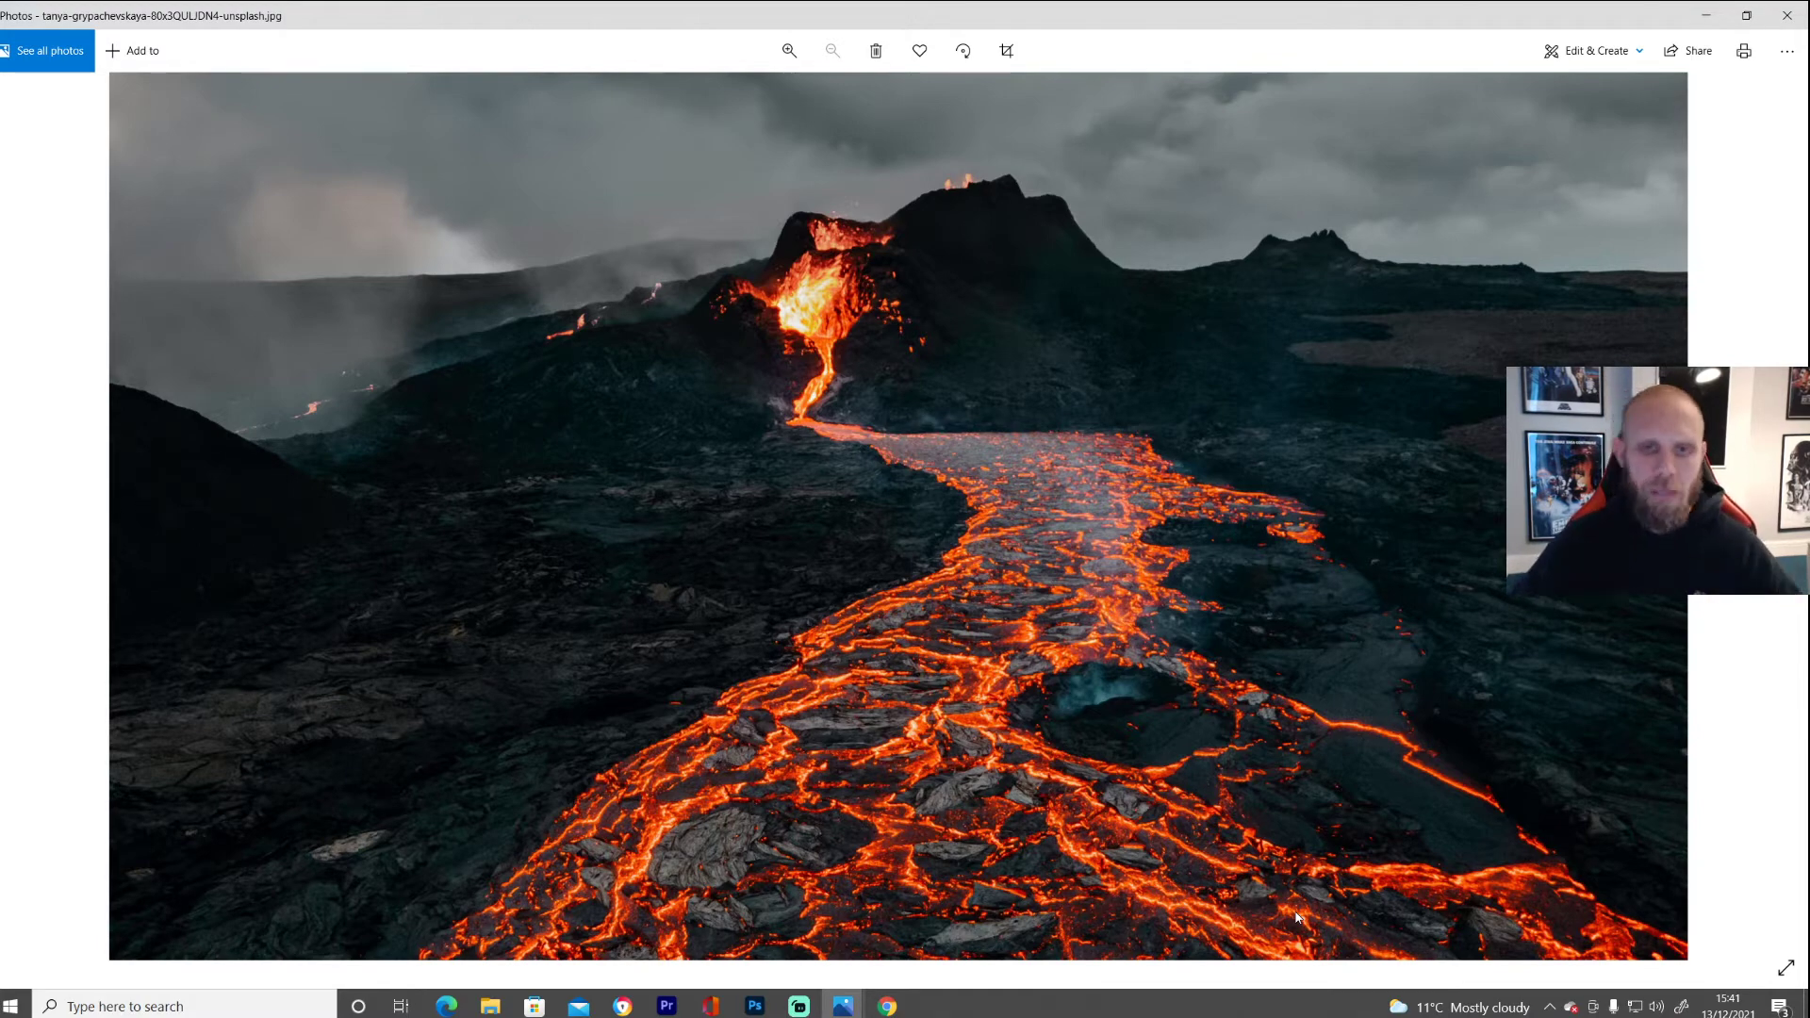
- Minimize the lava-flow reference photo in Windows Photos
left_click(1704, 16)
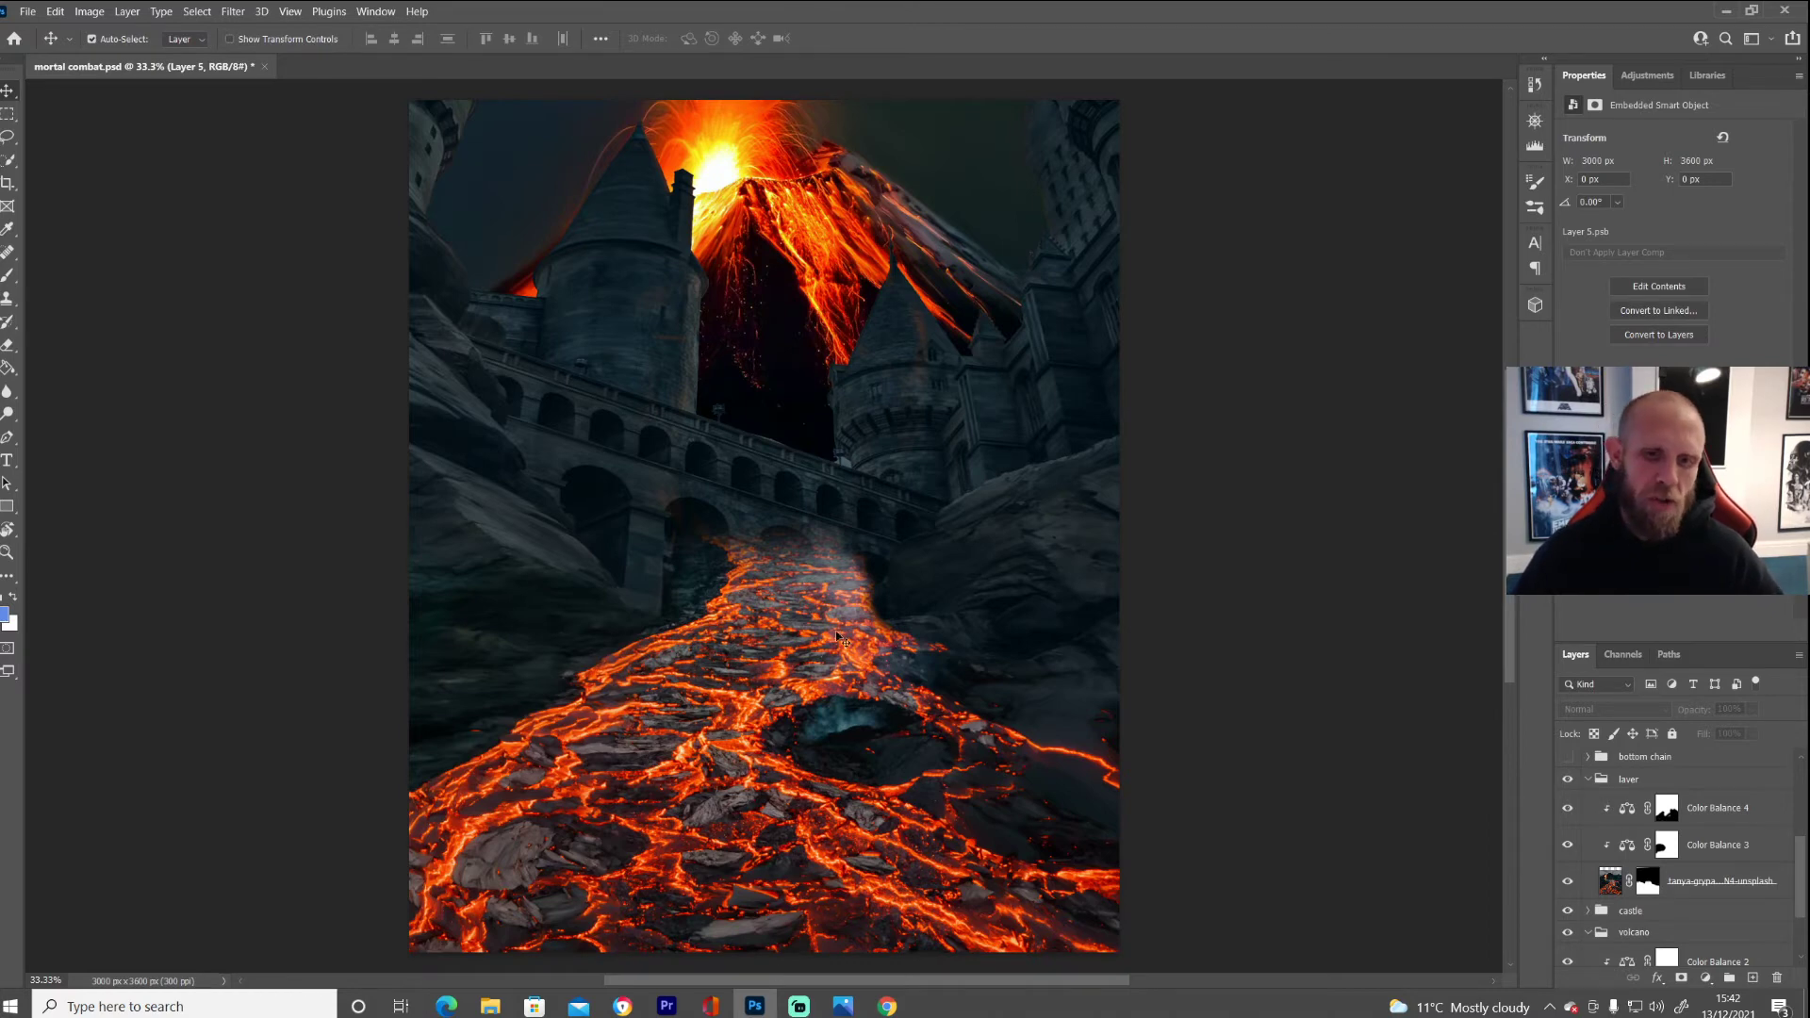
- Flip the lava river layer off and on repeatedly, leave it visible, and collapse the laver group
left_click(1570, 881)
left_click(1569, 881)
left_click(1569, 881)
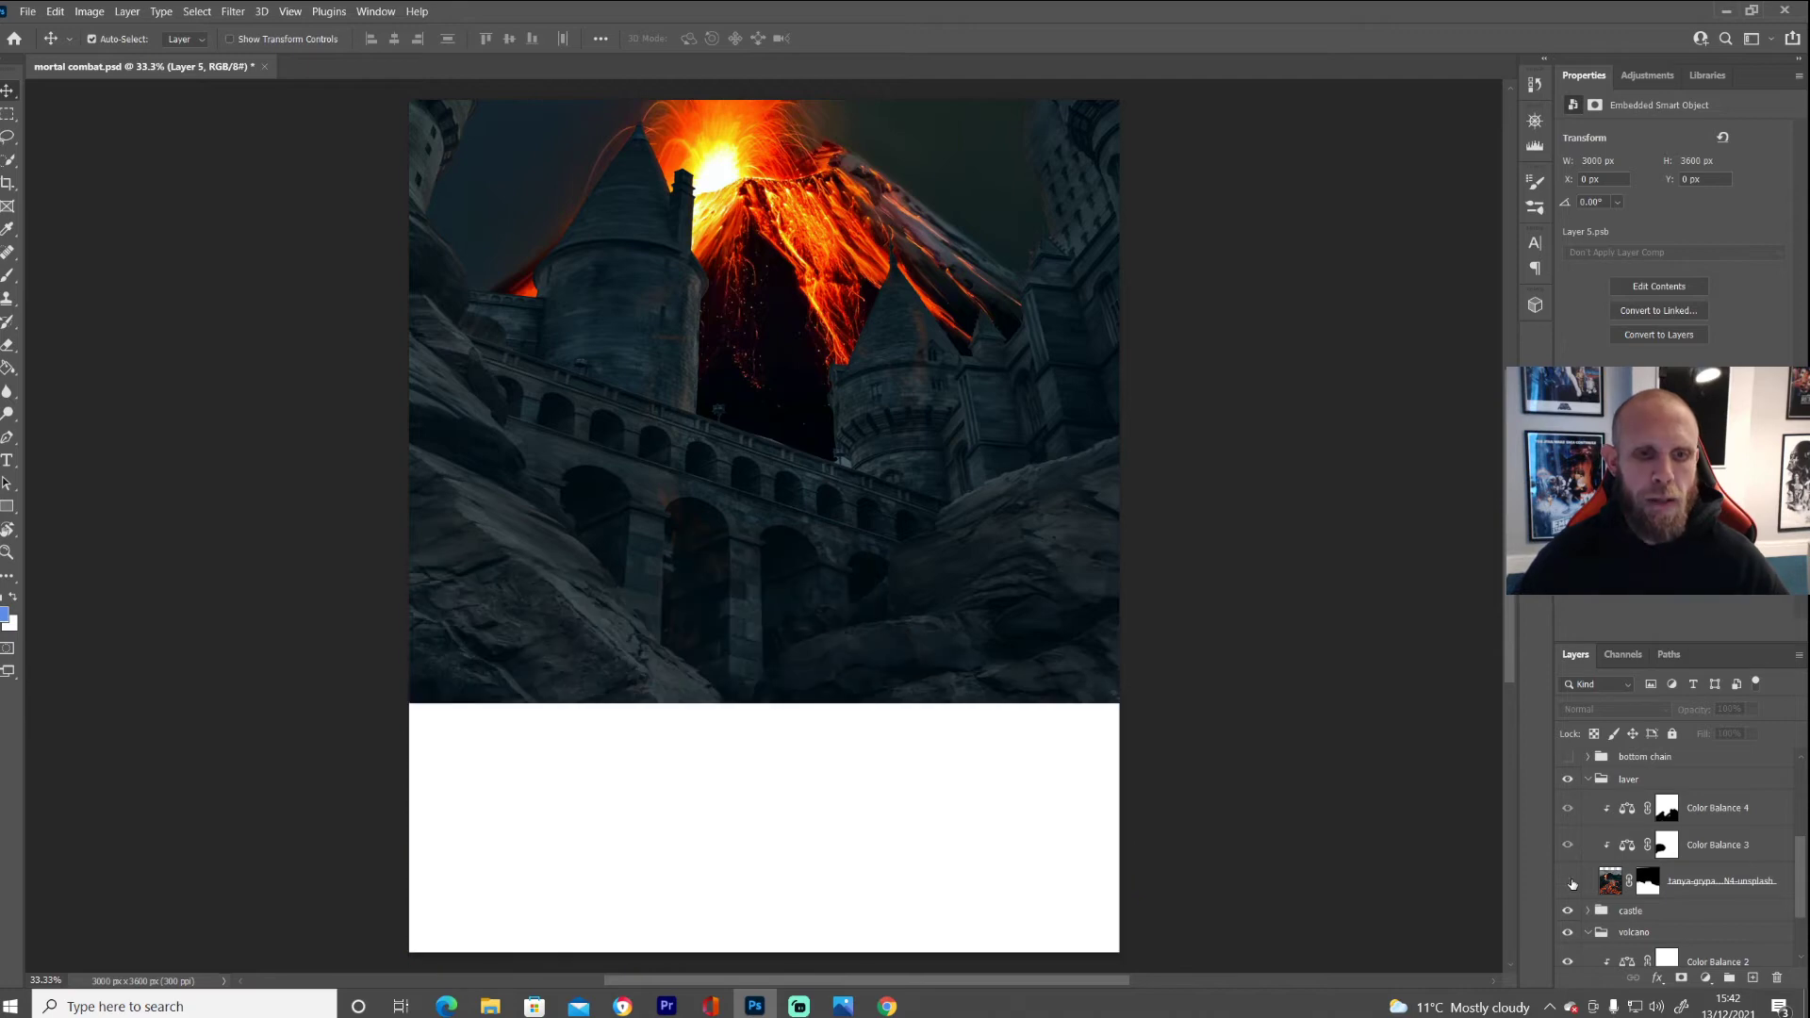
left_click(1570, 882)
left_click(1569, 881)
left_click(1569, 881)
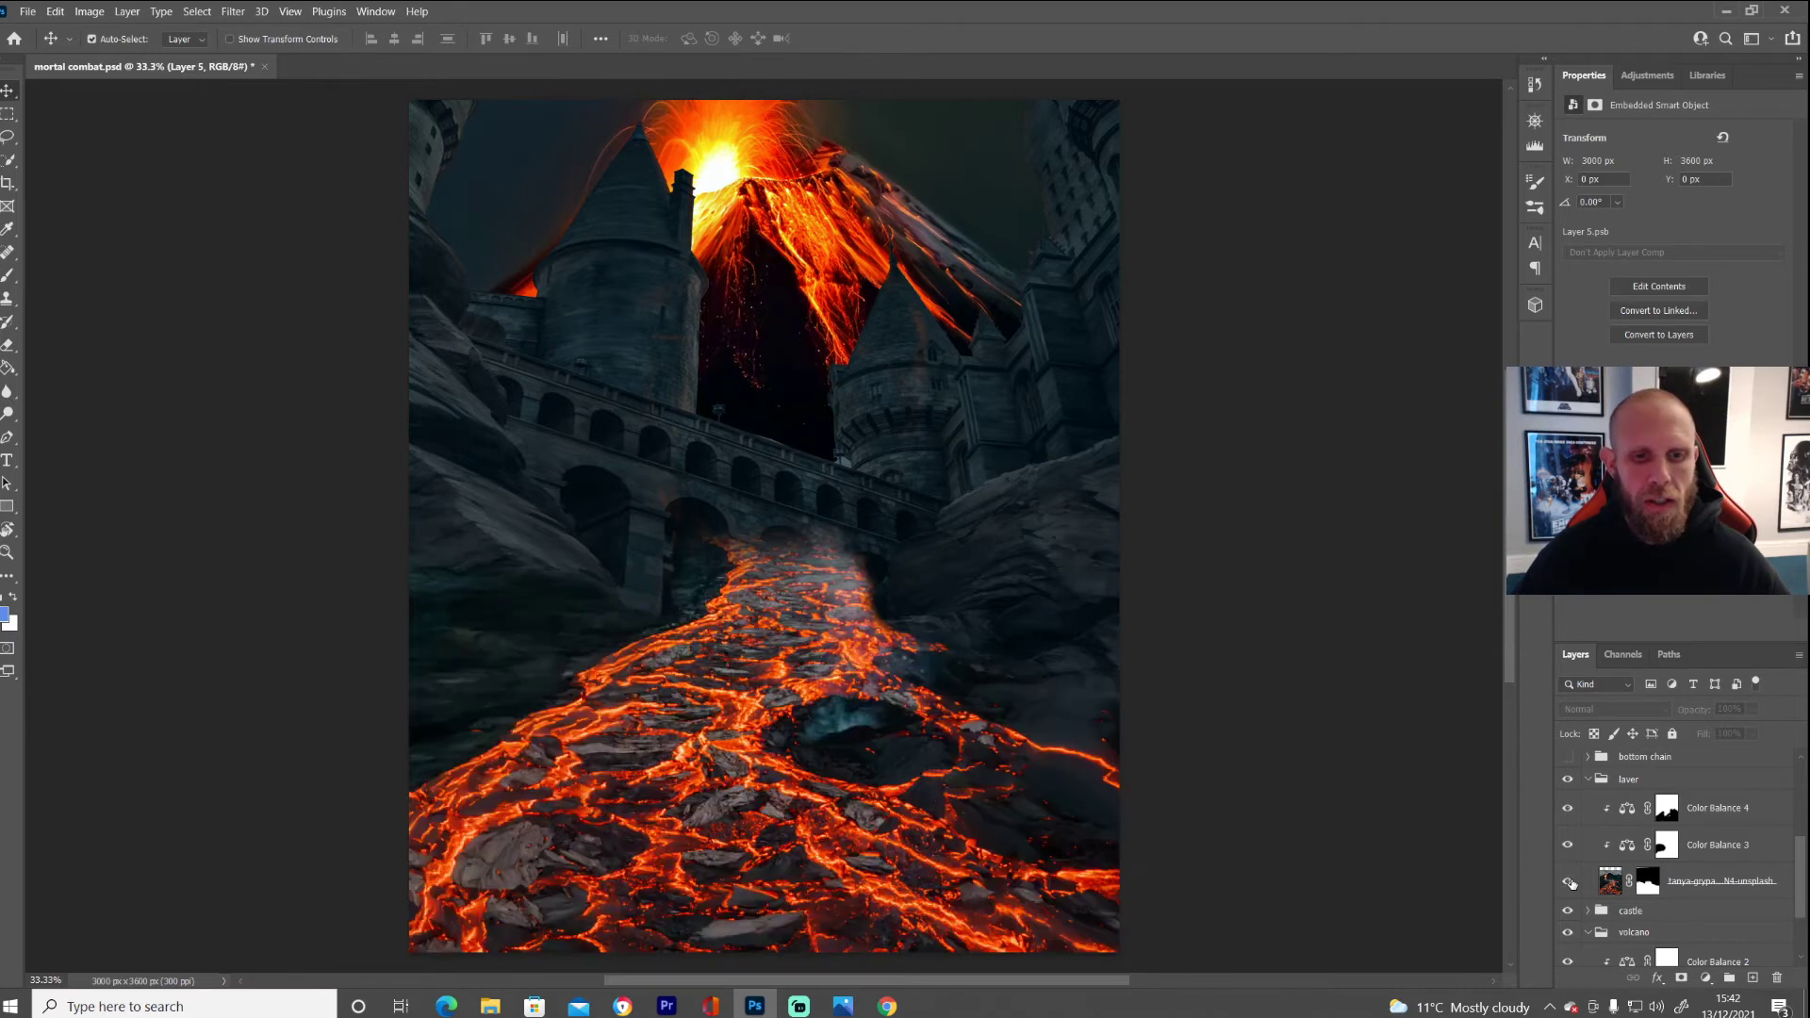
left_click(1569, 881)
left_click(1570, 881)
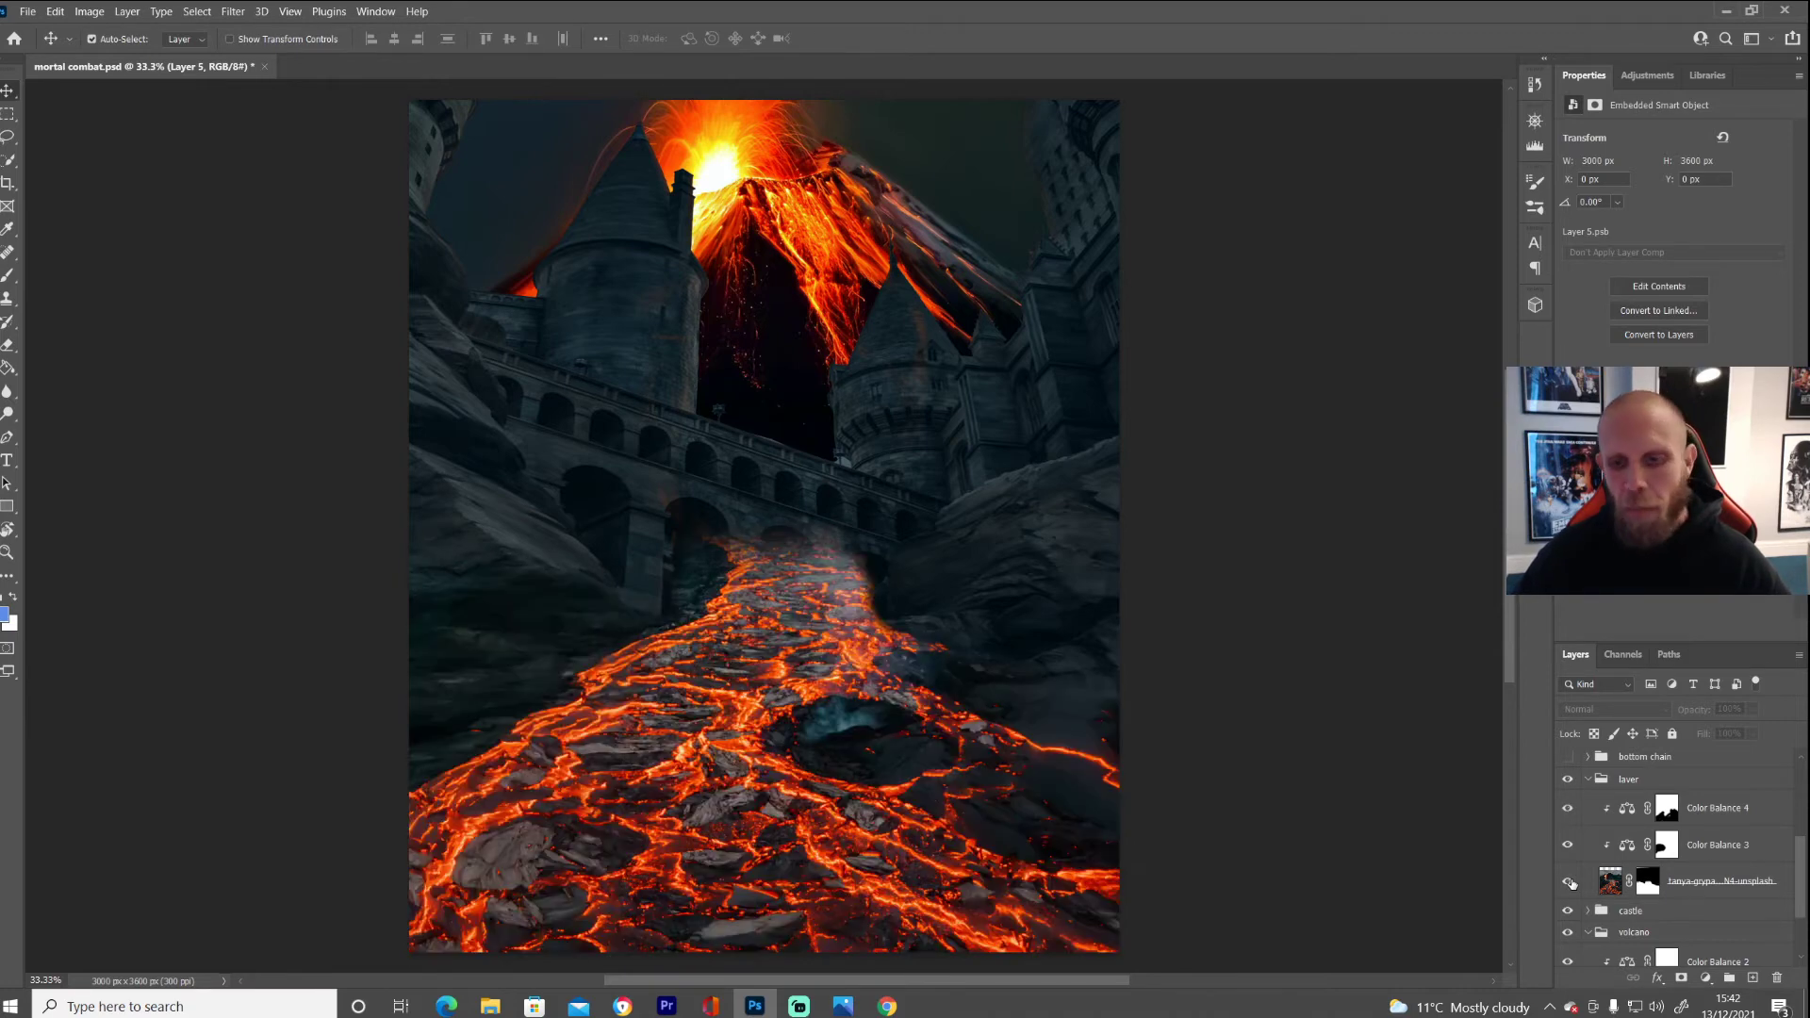
left_click(1590, 781)
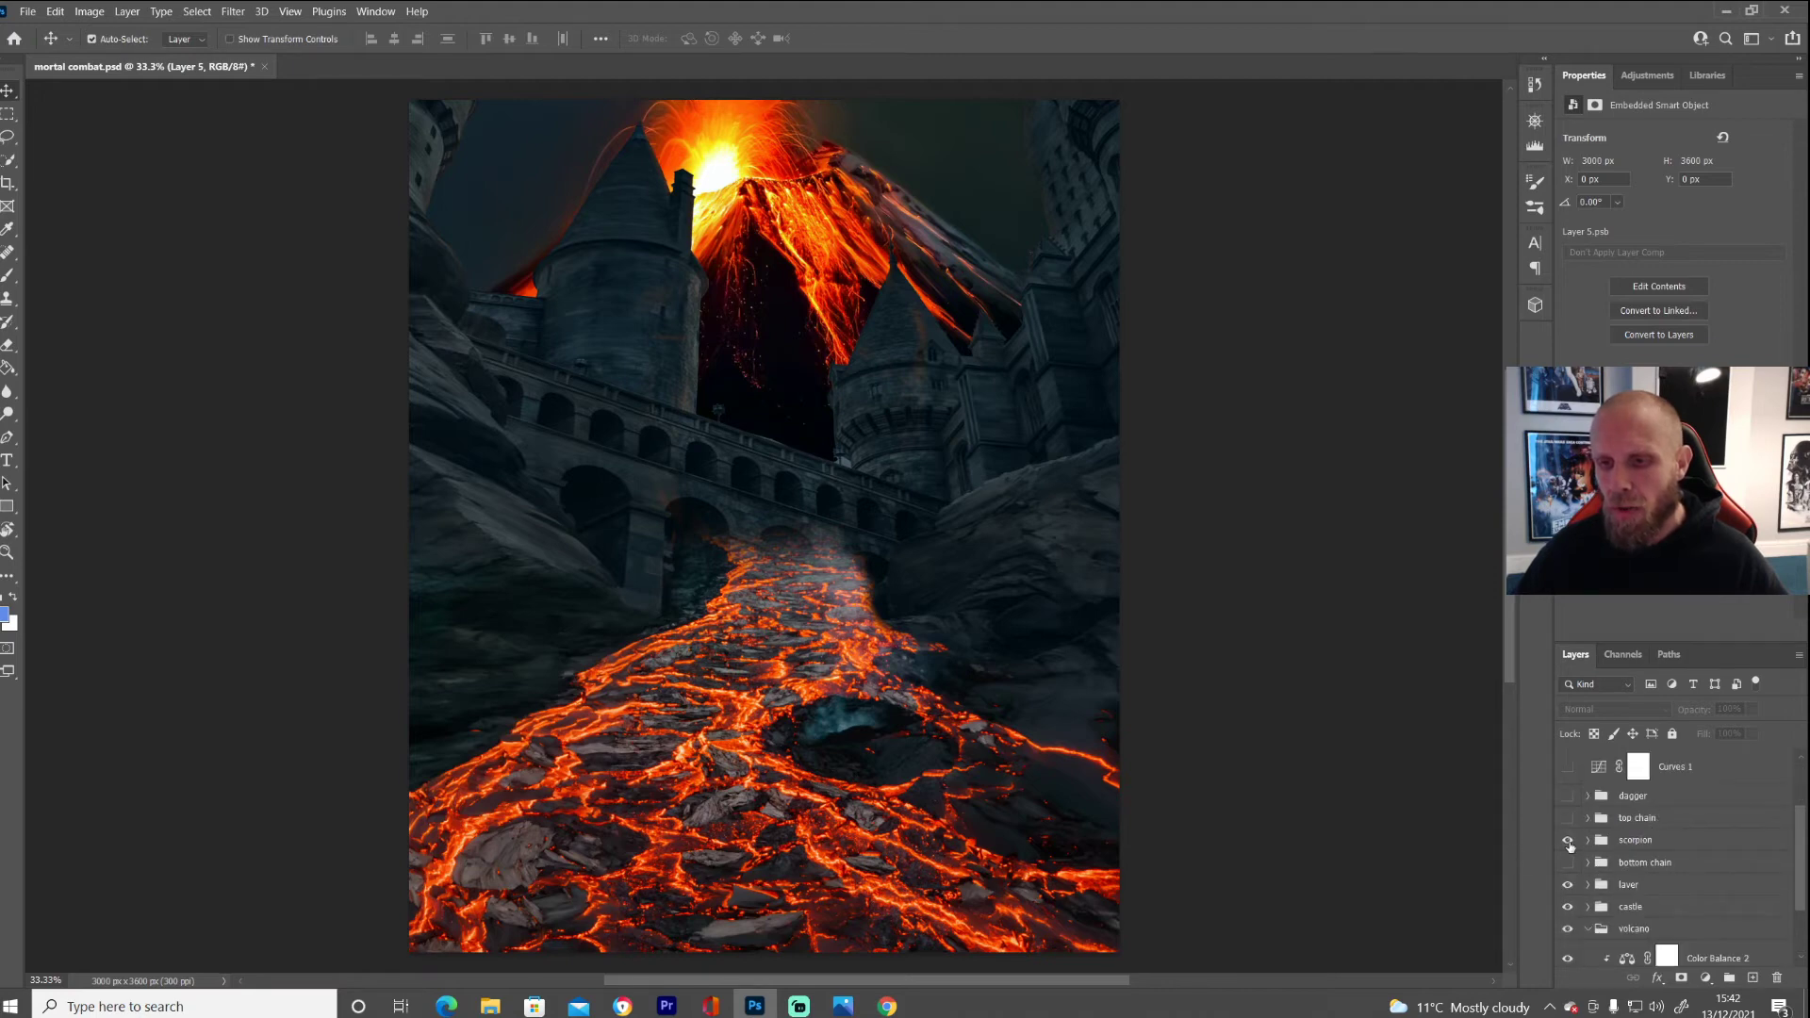
- Show and expand the scorpion group, comparing the figure with Exposure 2 off and back on
left_click(1569, 841)
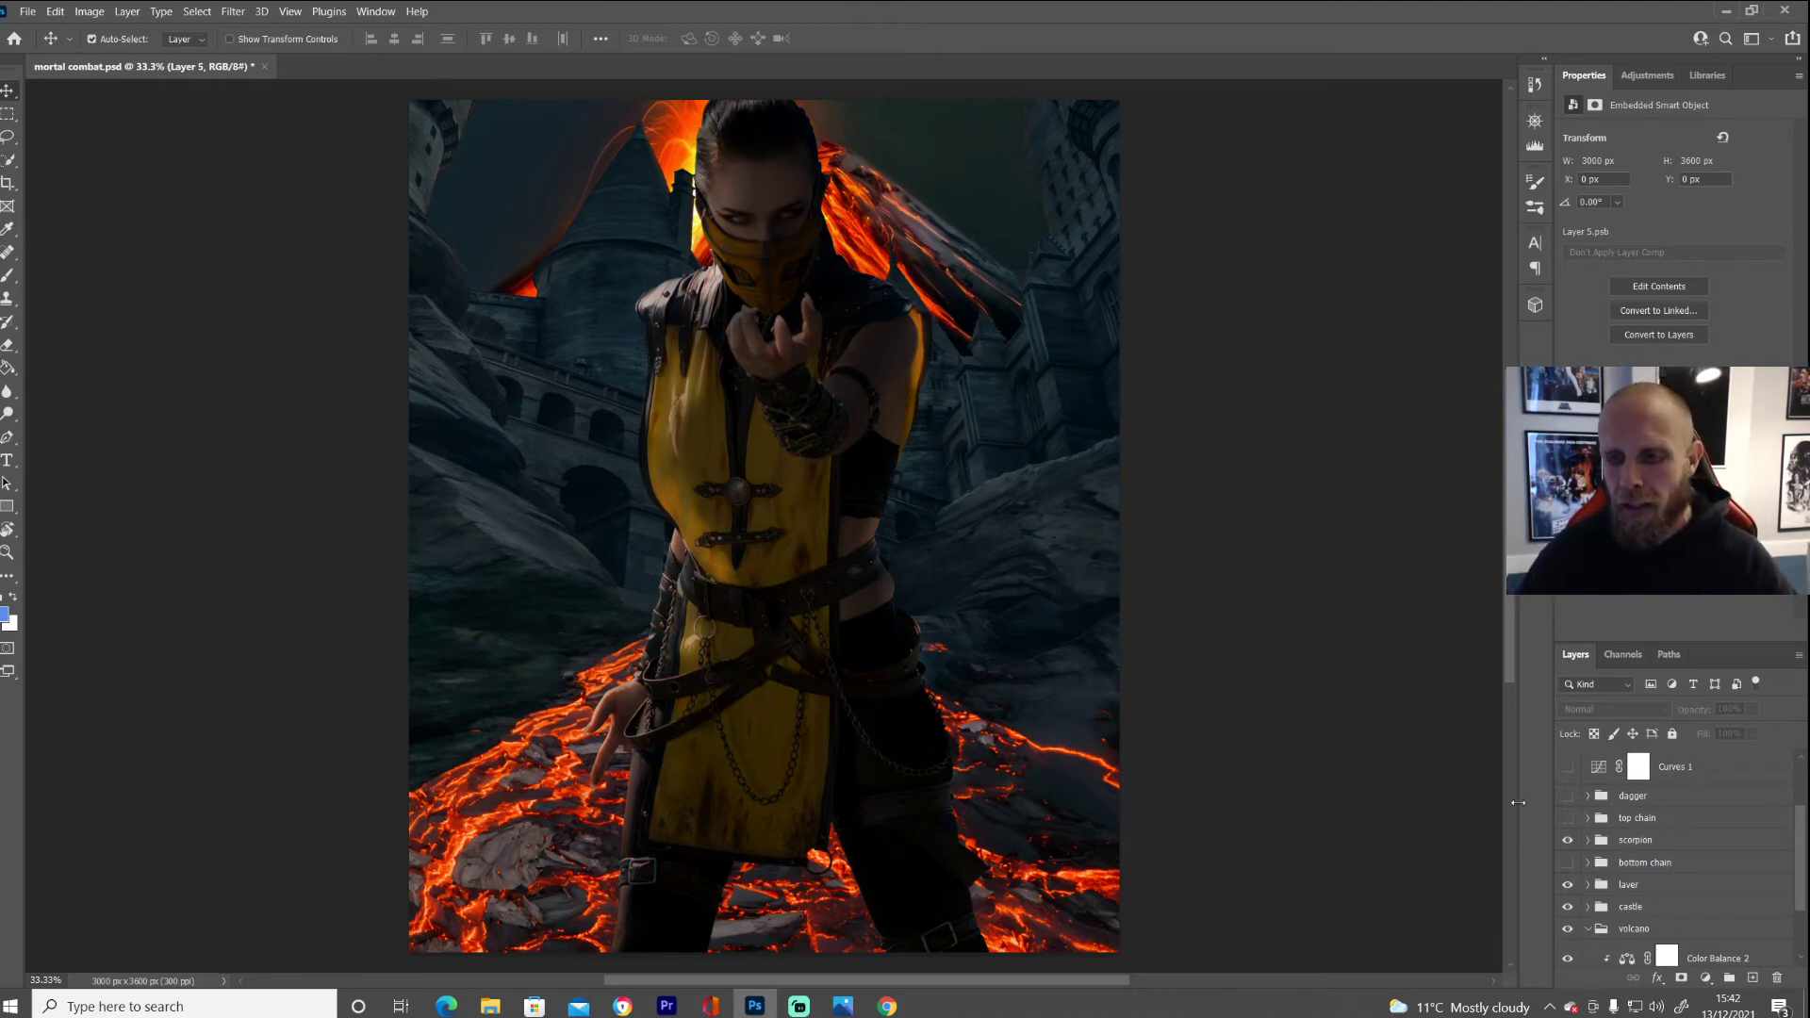
left_click(1588, 840)
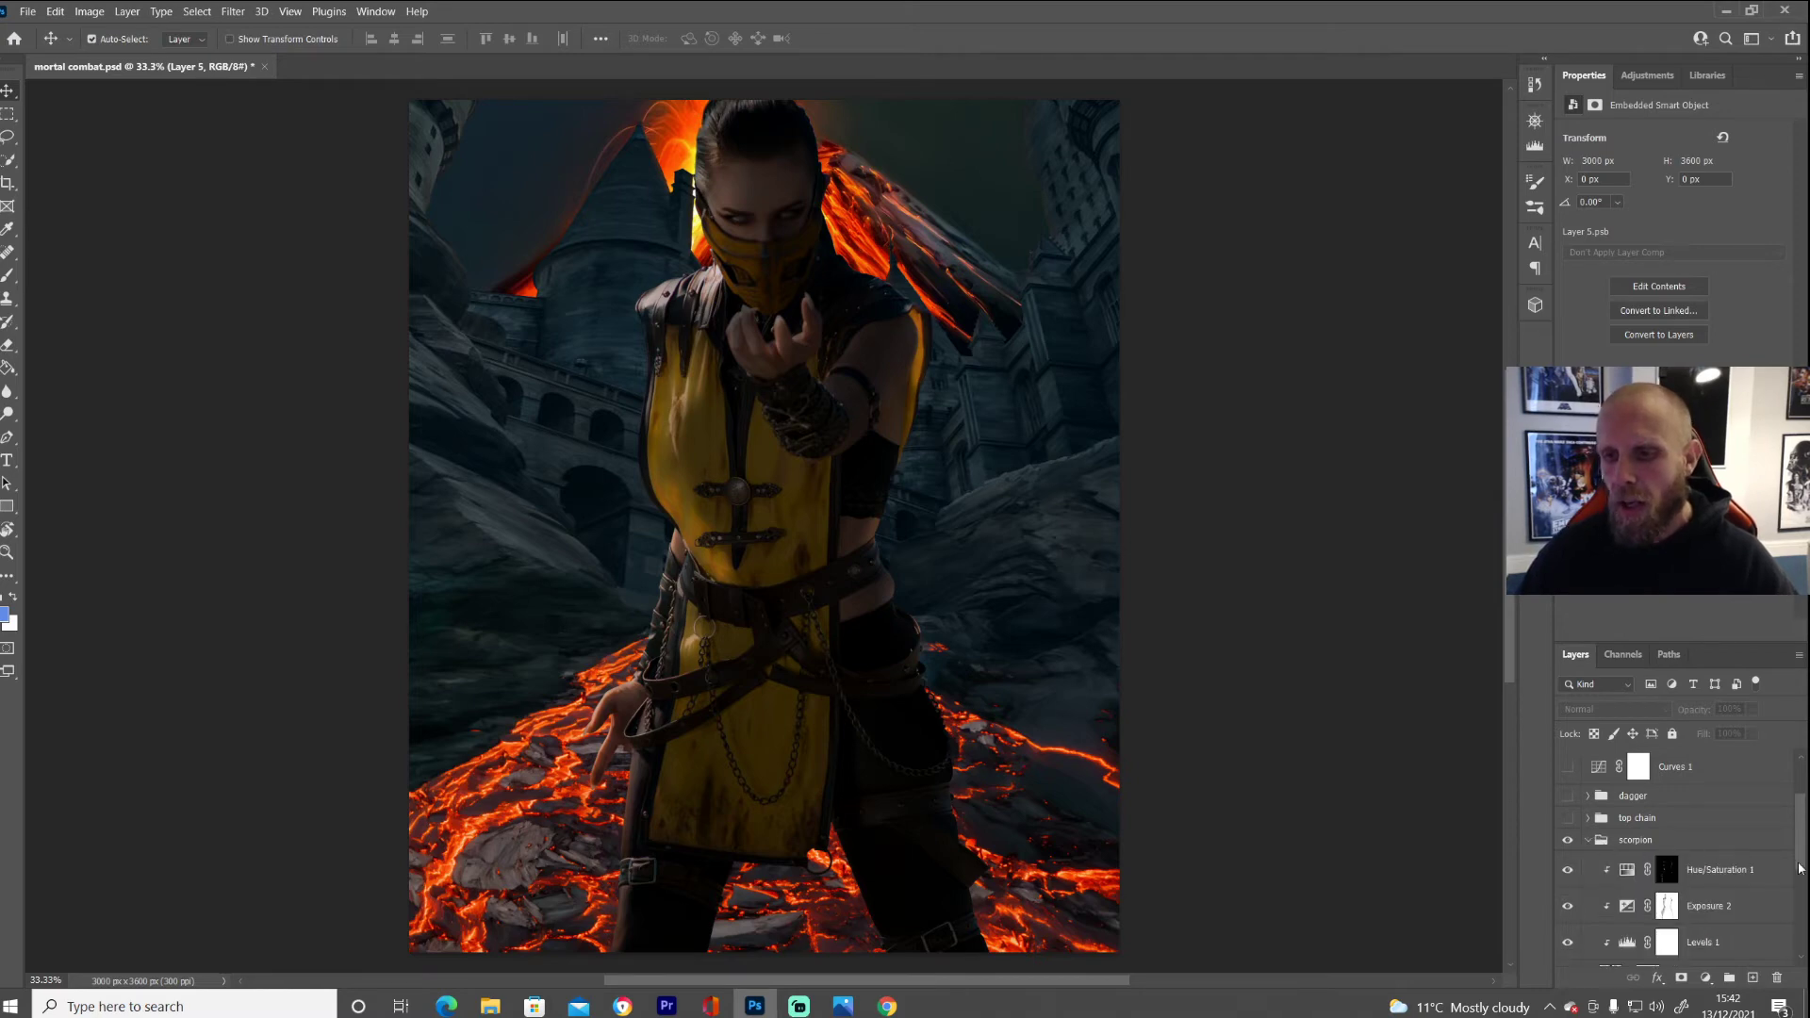
scroll(1774, 868, "down", 2)
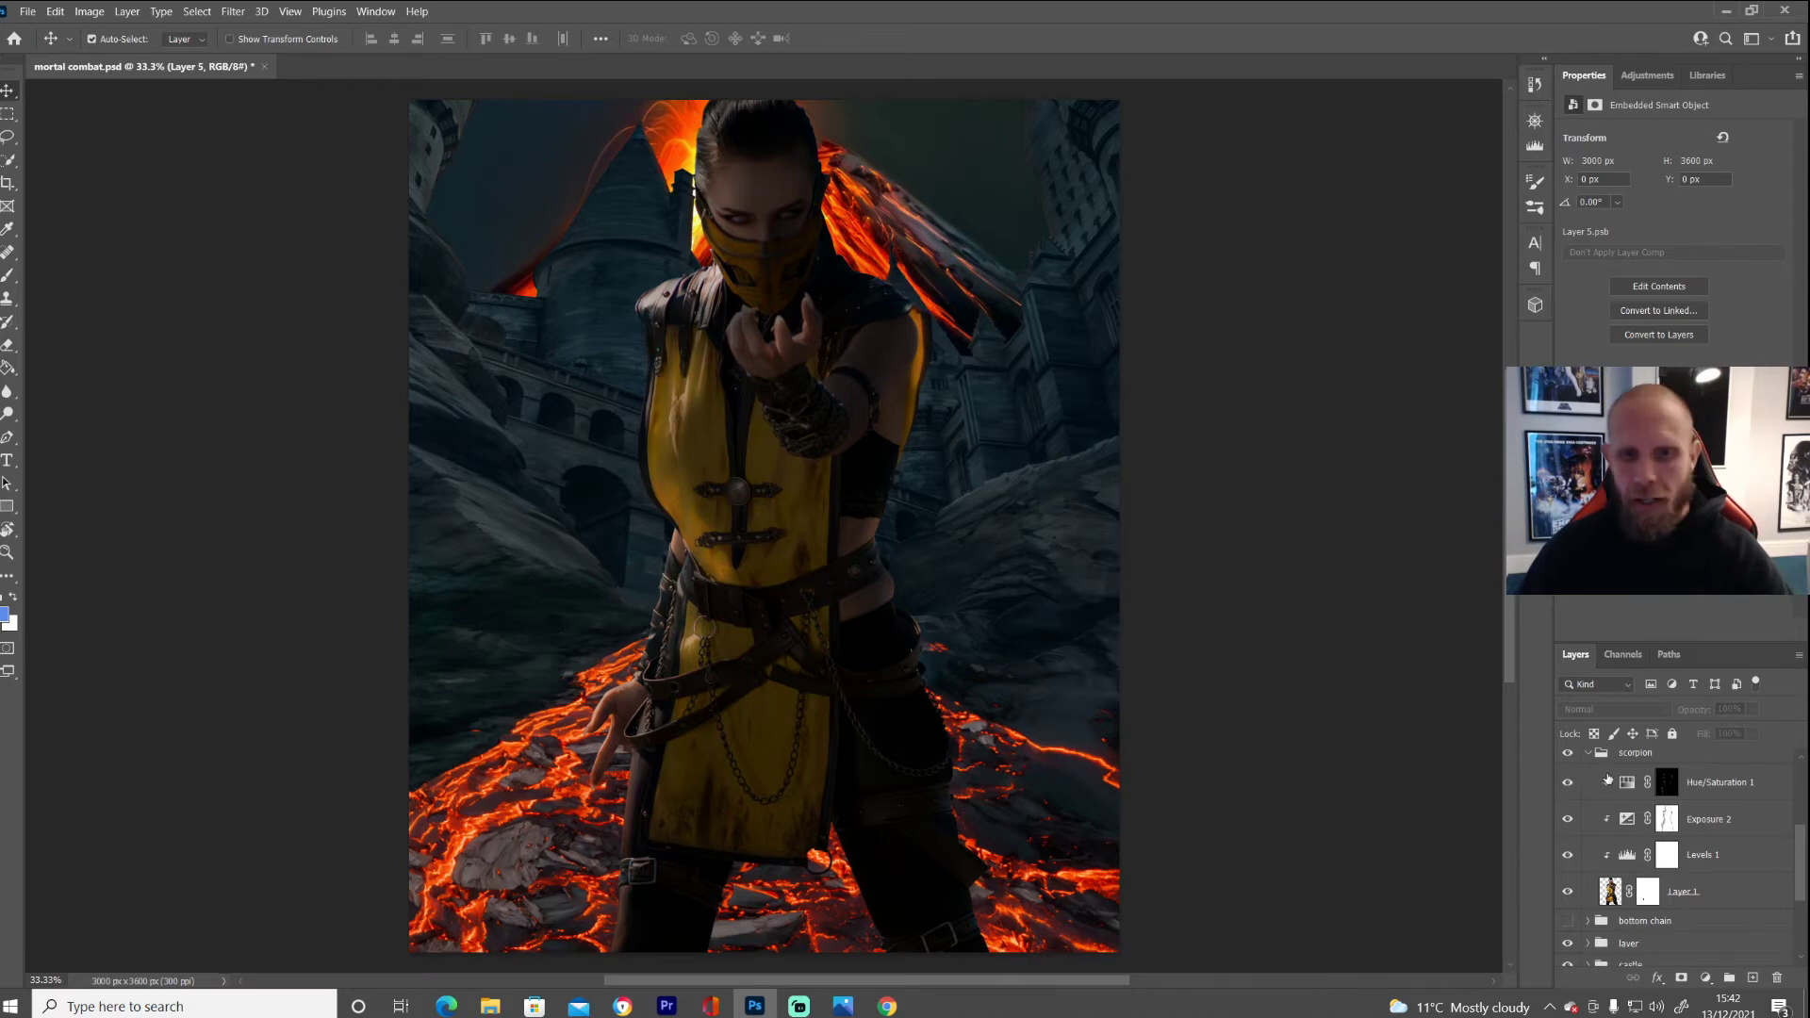
left_click(1567, 820)
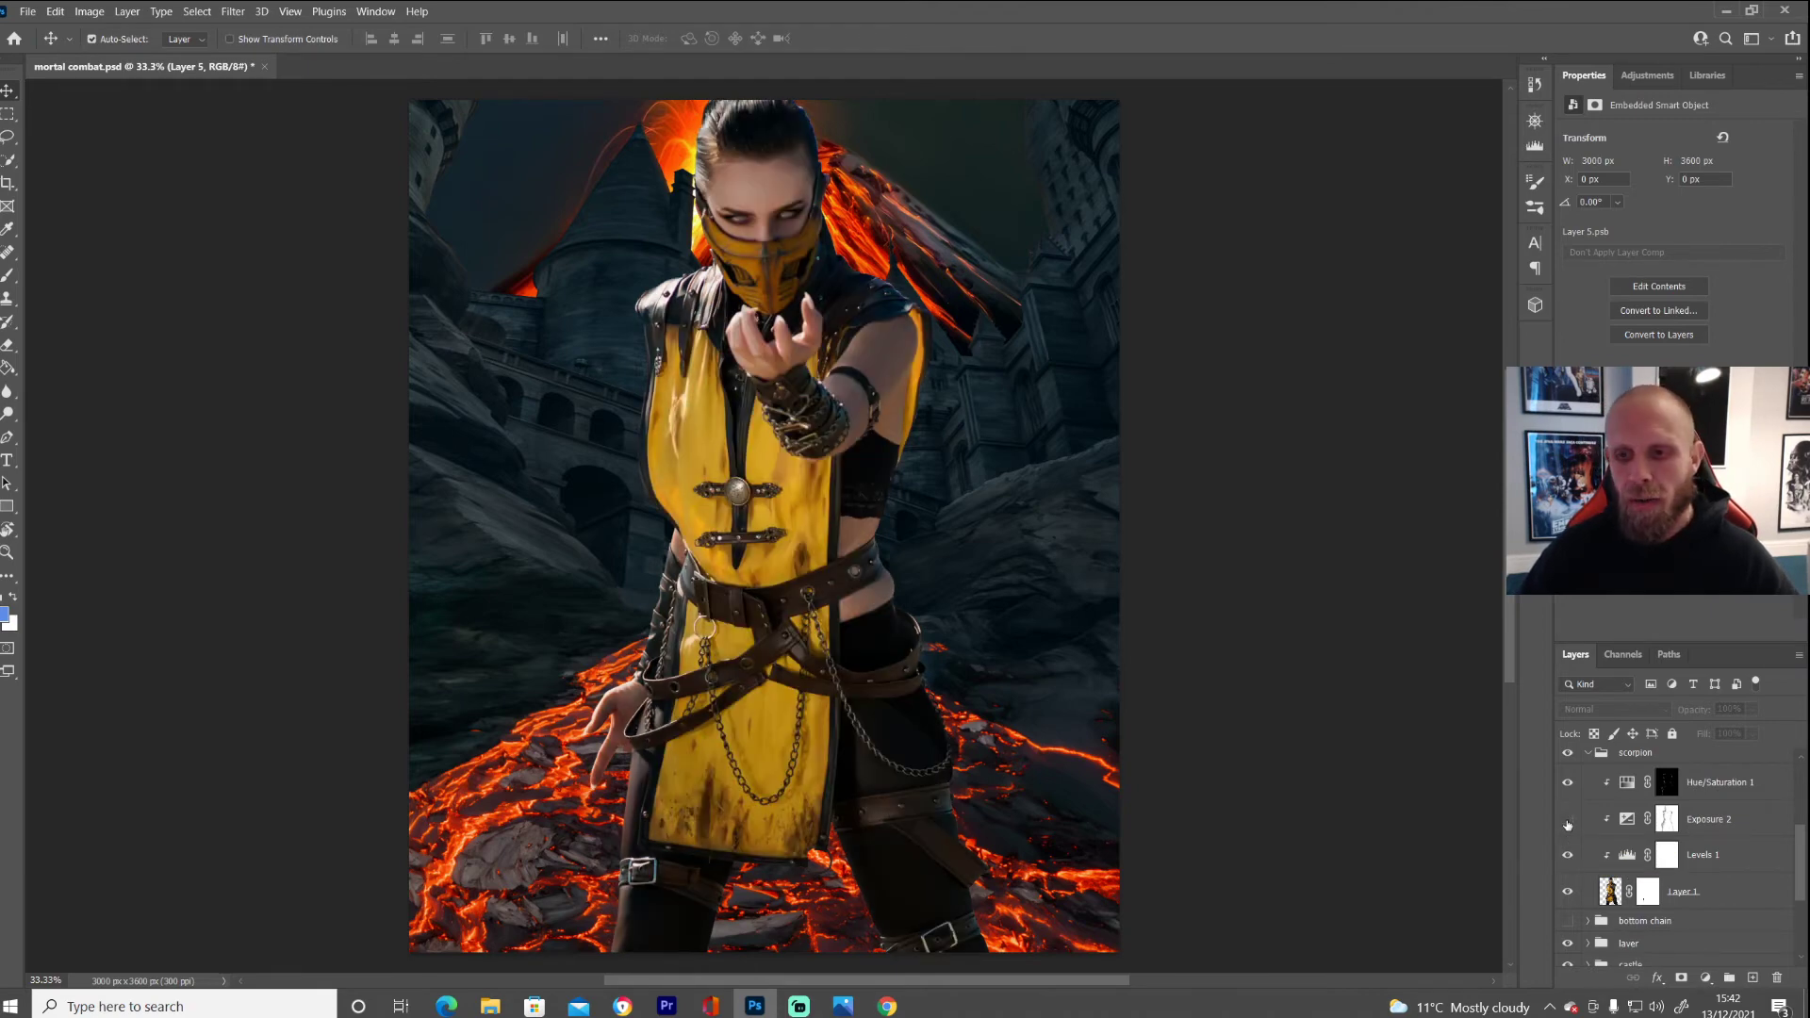
left_click(1567, 822)
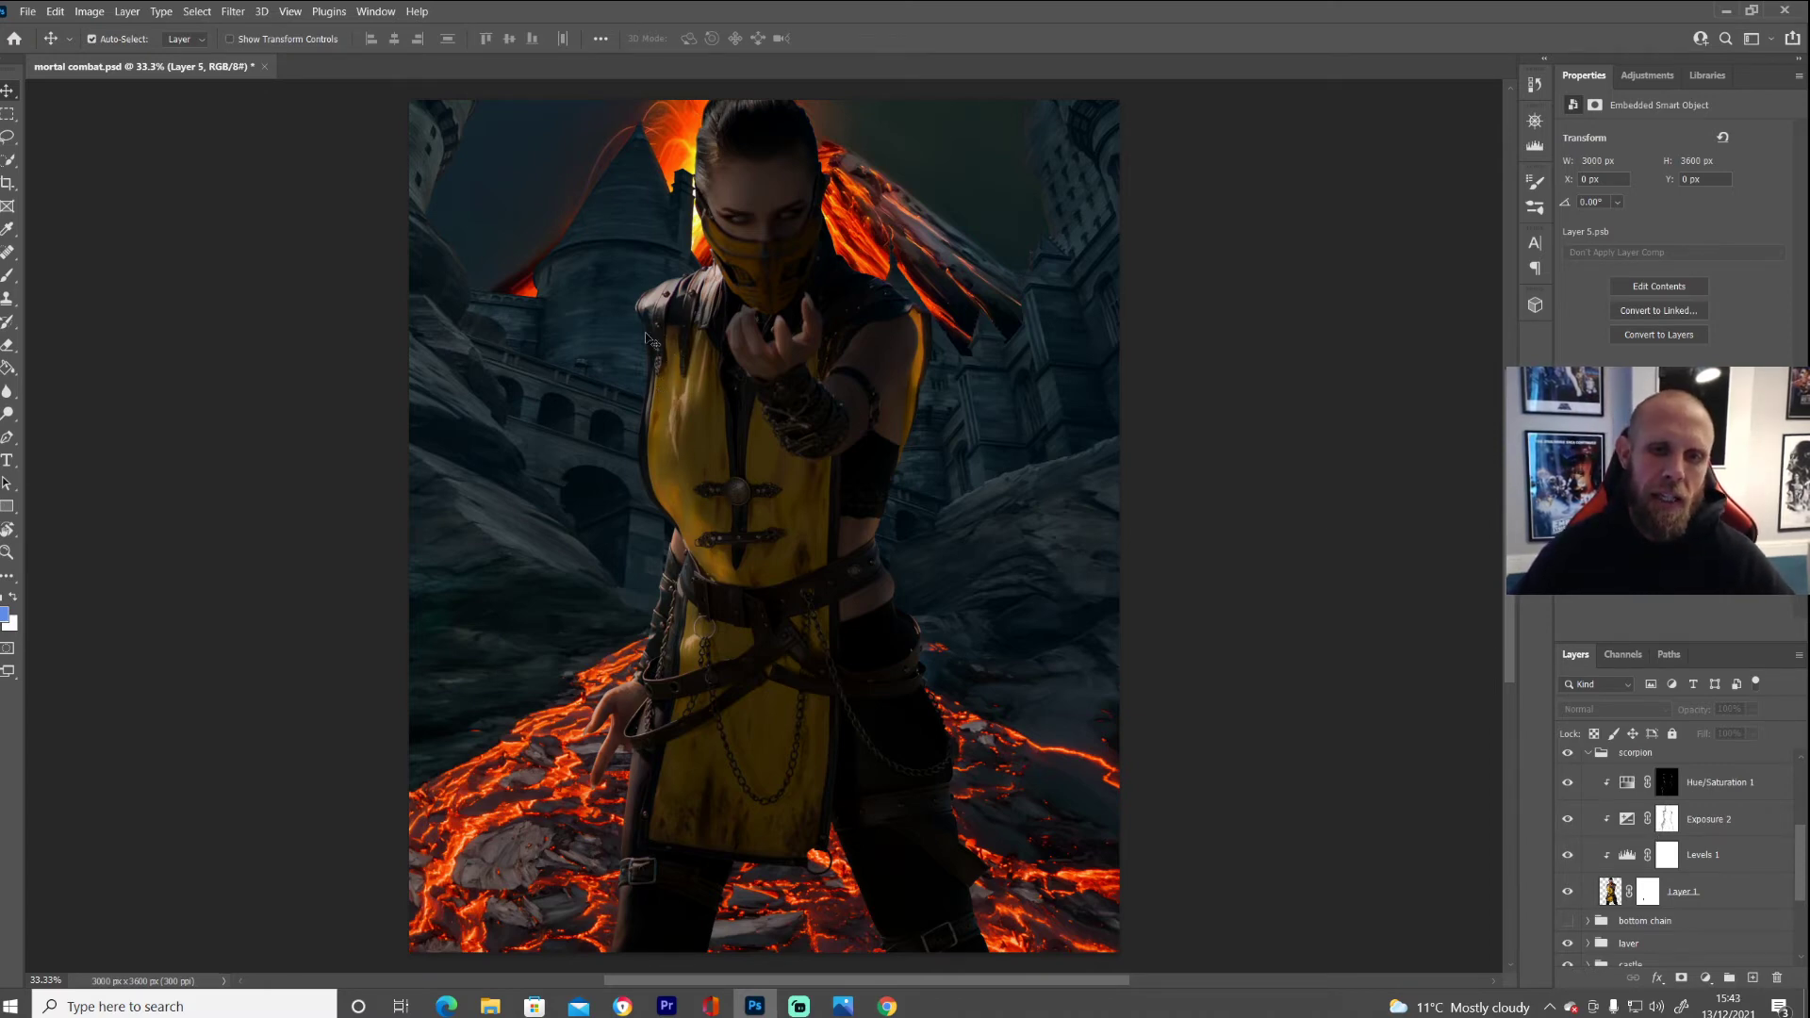
- Compare the hand with Hue/Saturation 1 toggled repeatedly, leave it on, and collapse the scorpion group
left_click(1570, 782)
left_click(1570, 782)
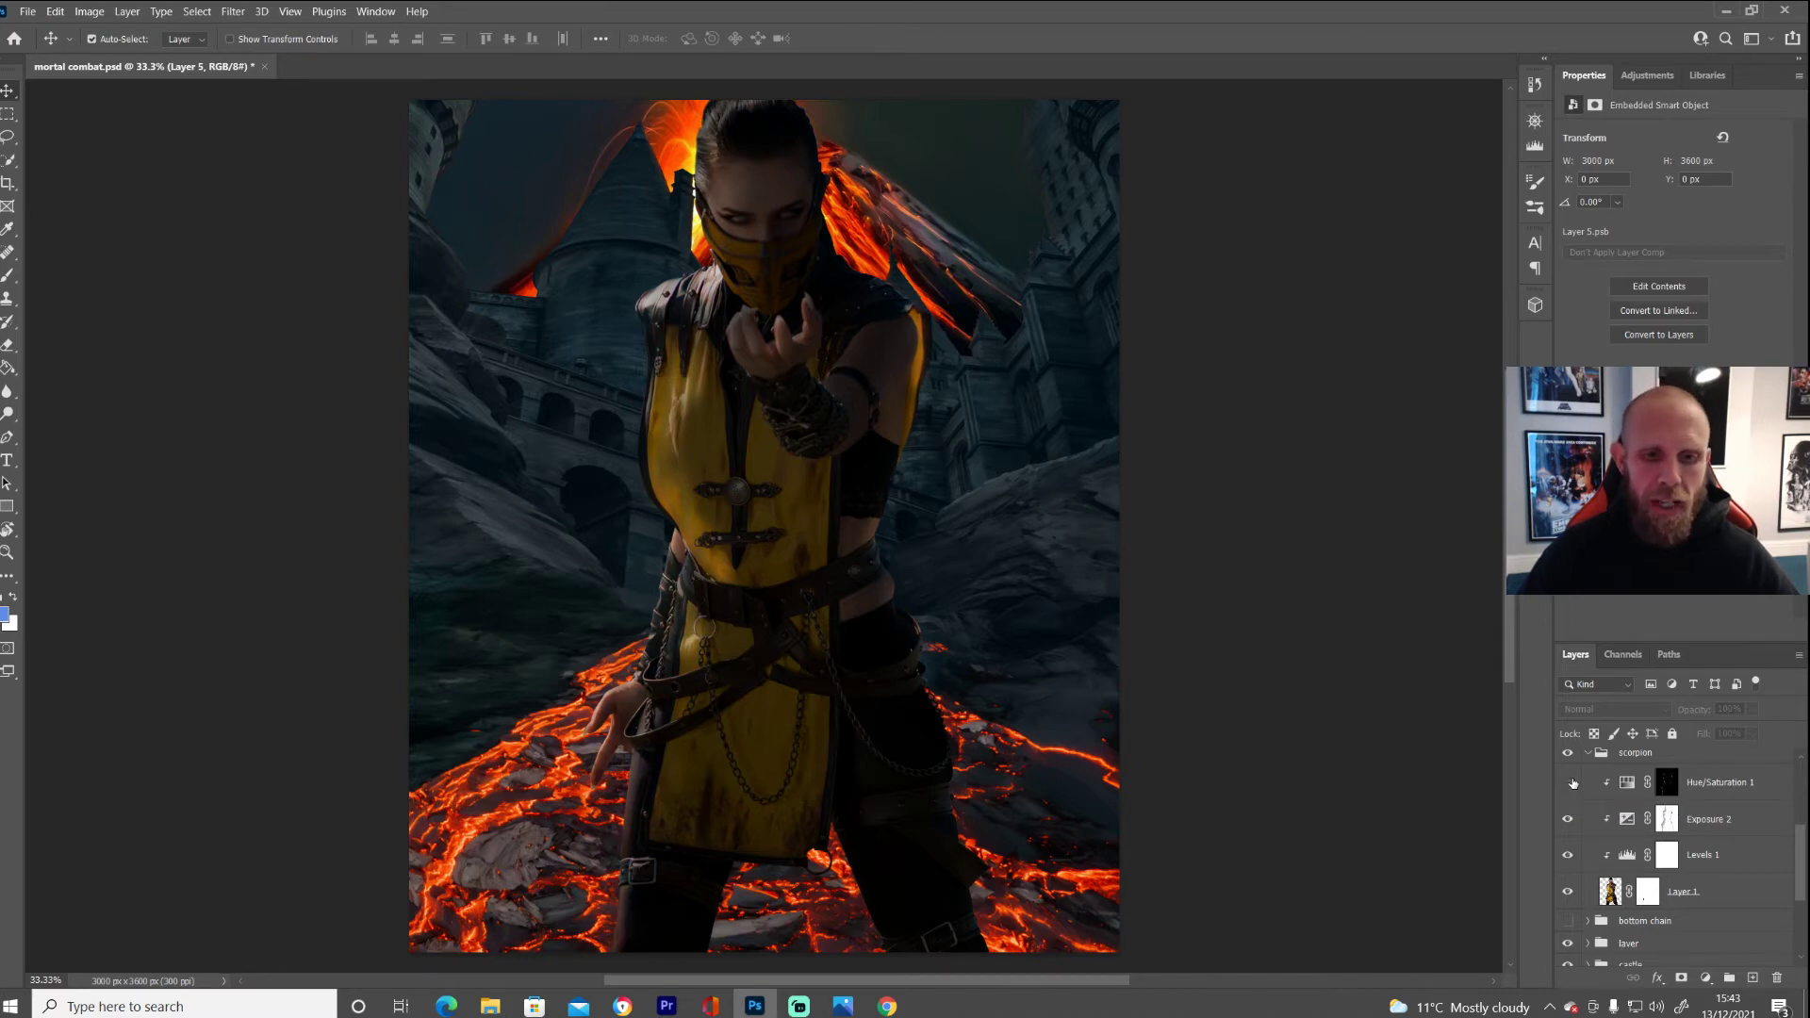
left_click(1570, 783)
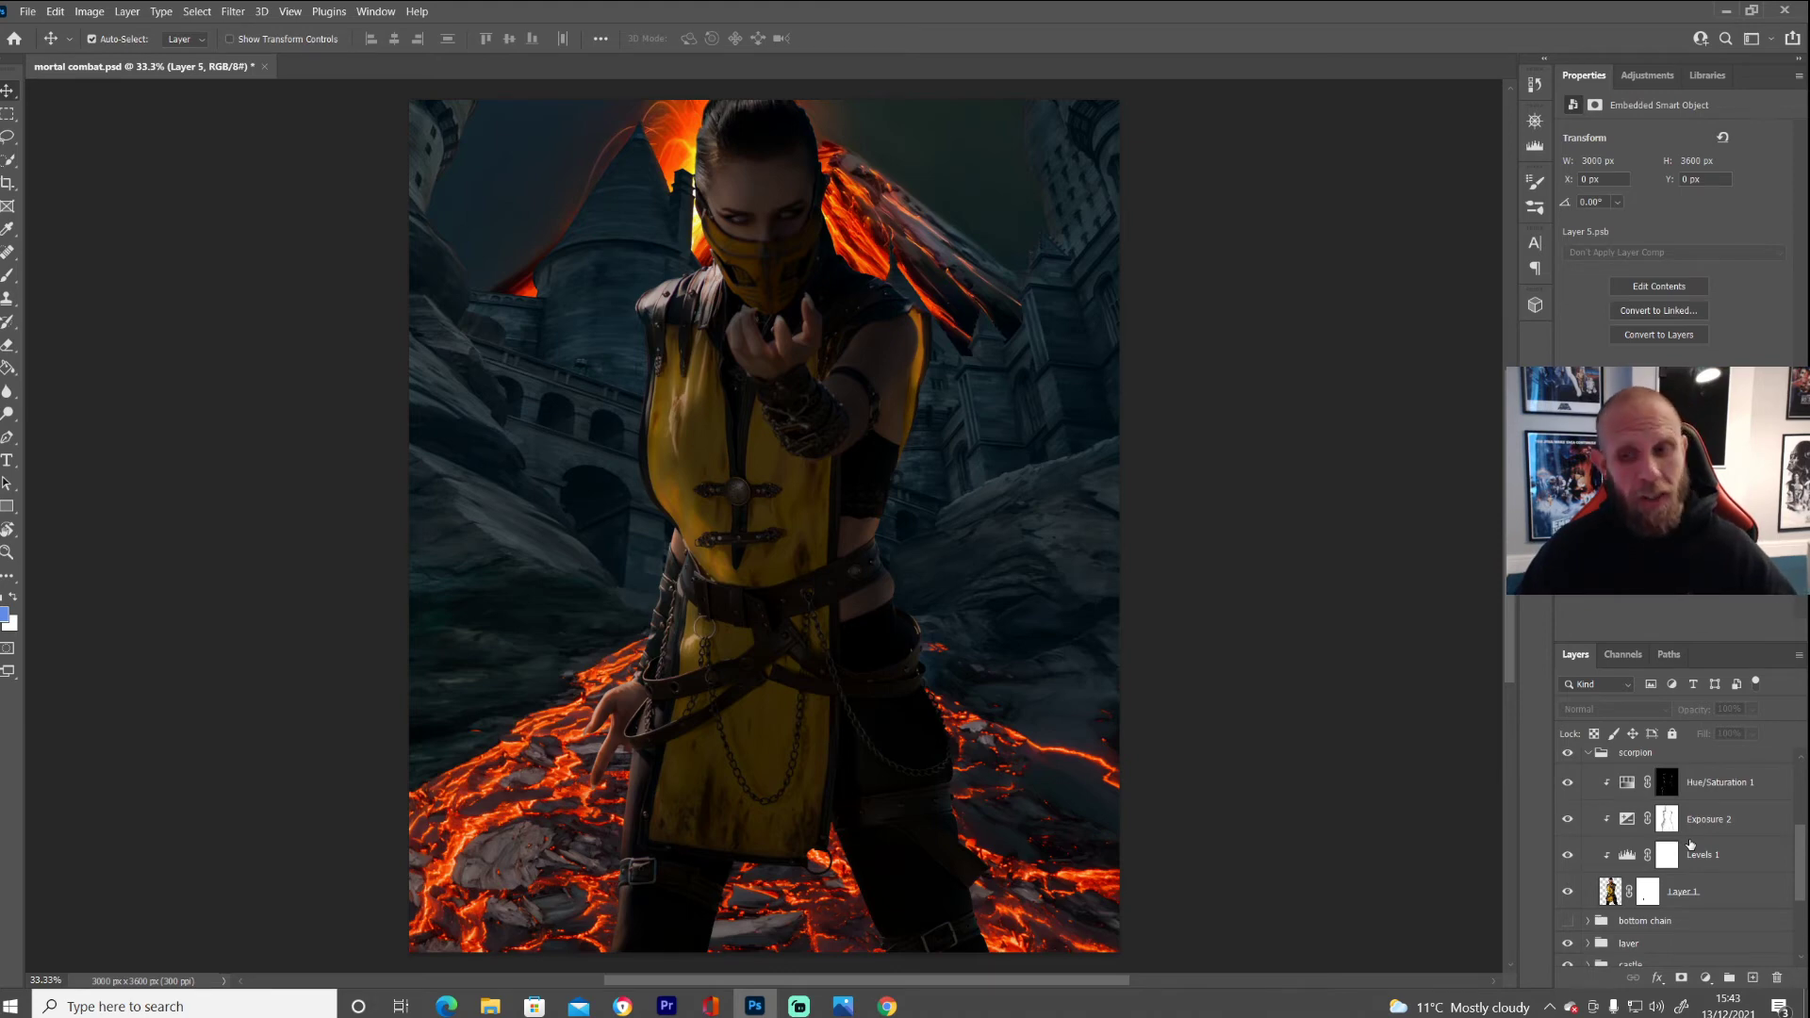
left_click(1566, 782)
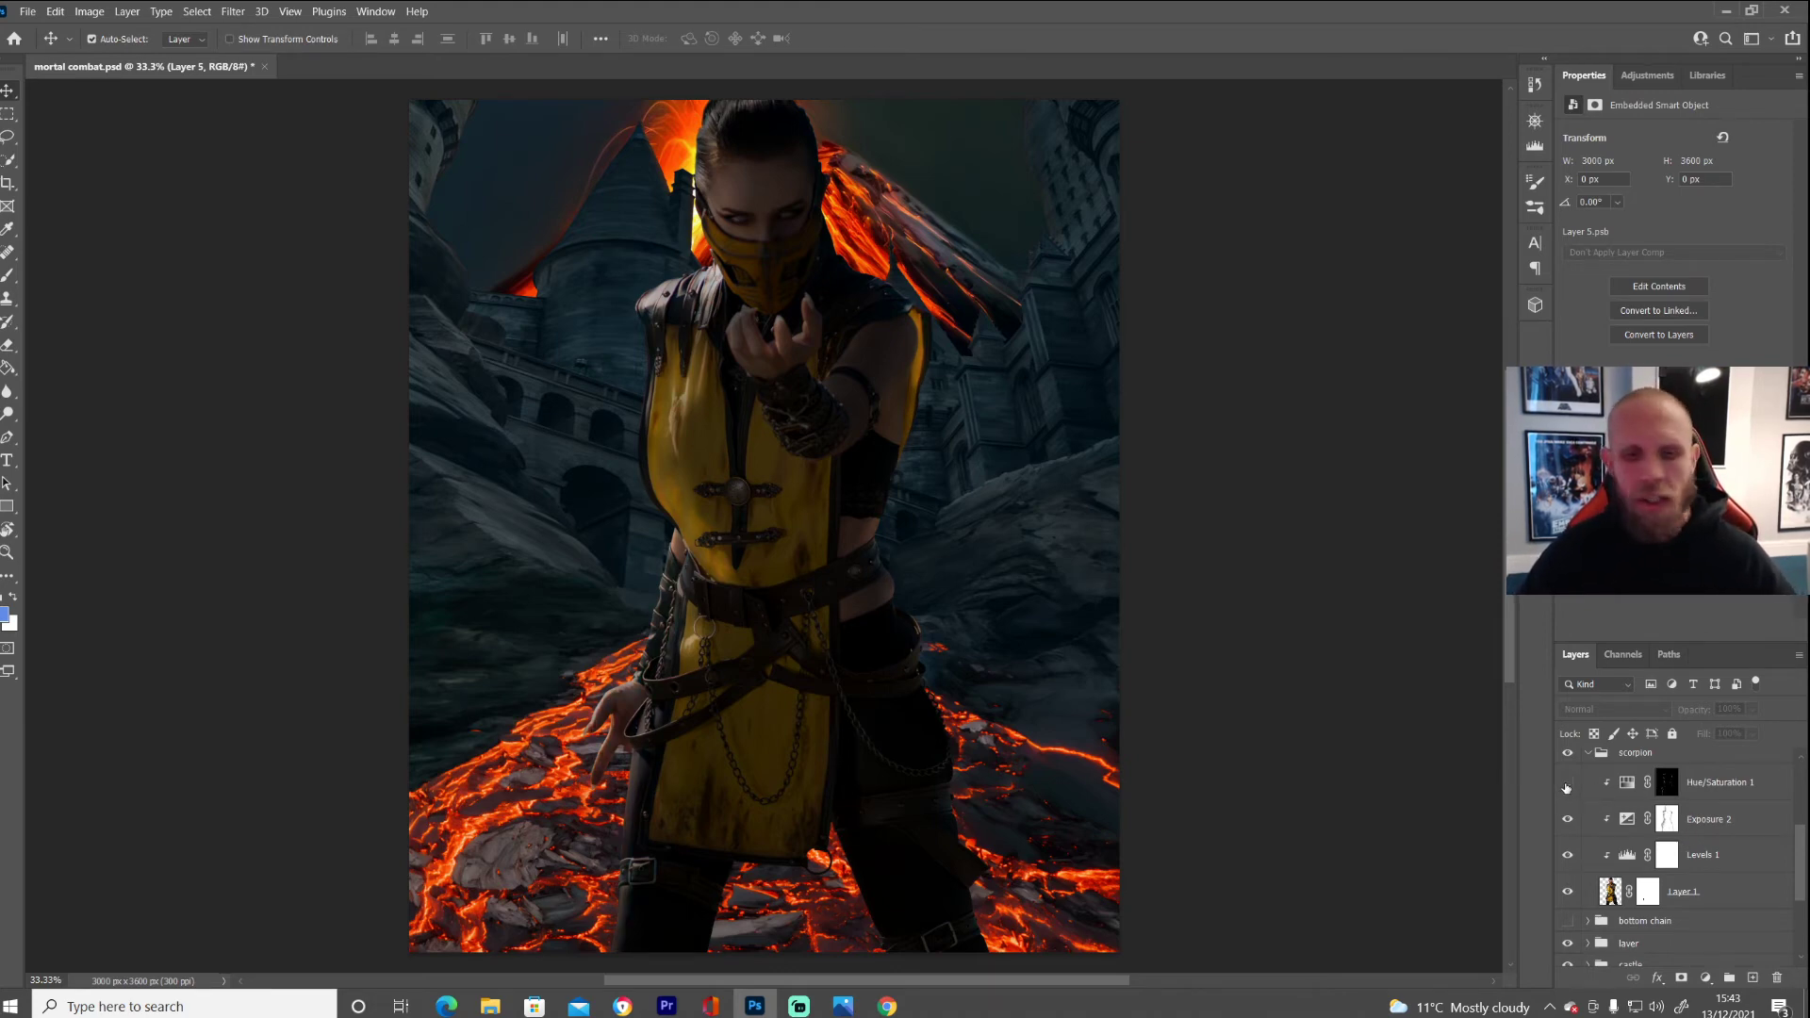
left_click(1567, 782)
left_click(1566, 783)
left_click(1566, 783)
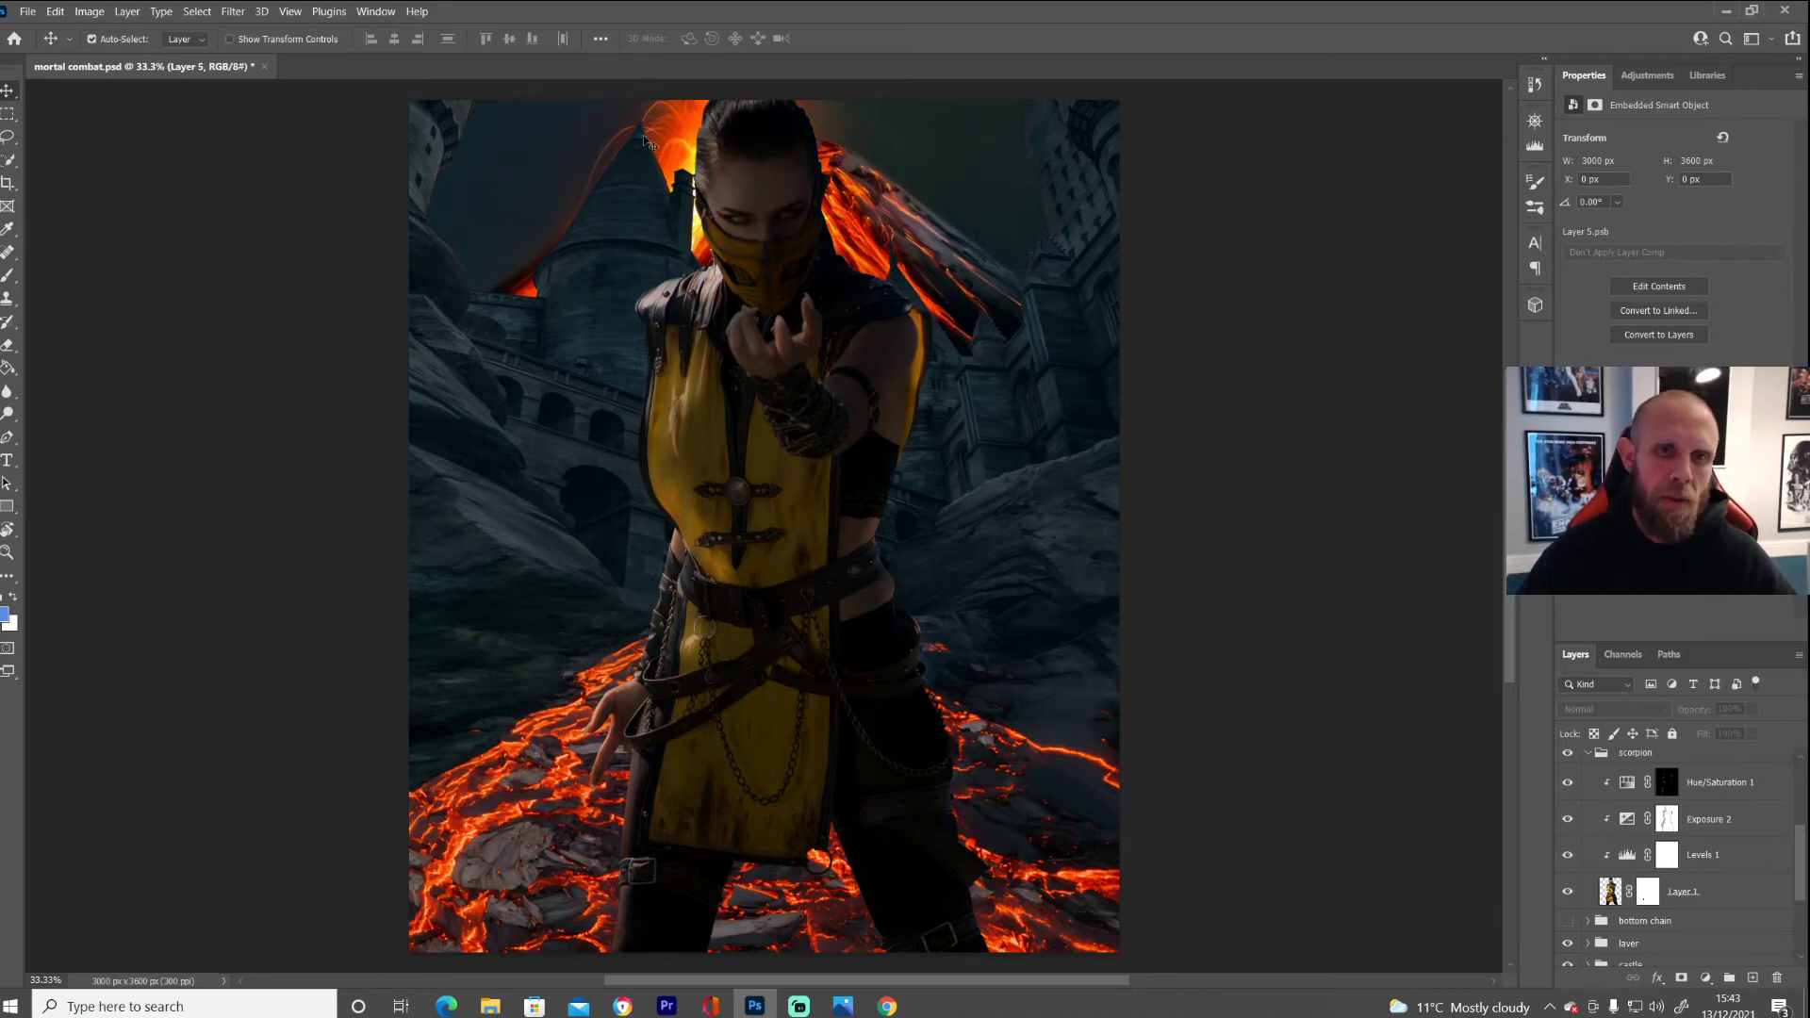
left_click(1589, 753)
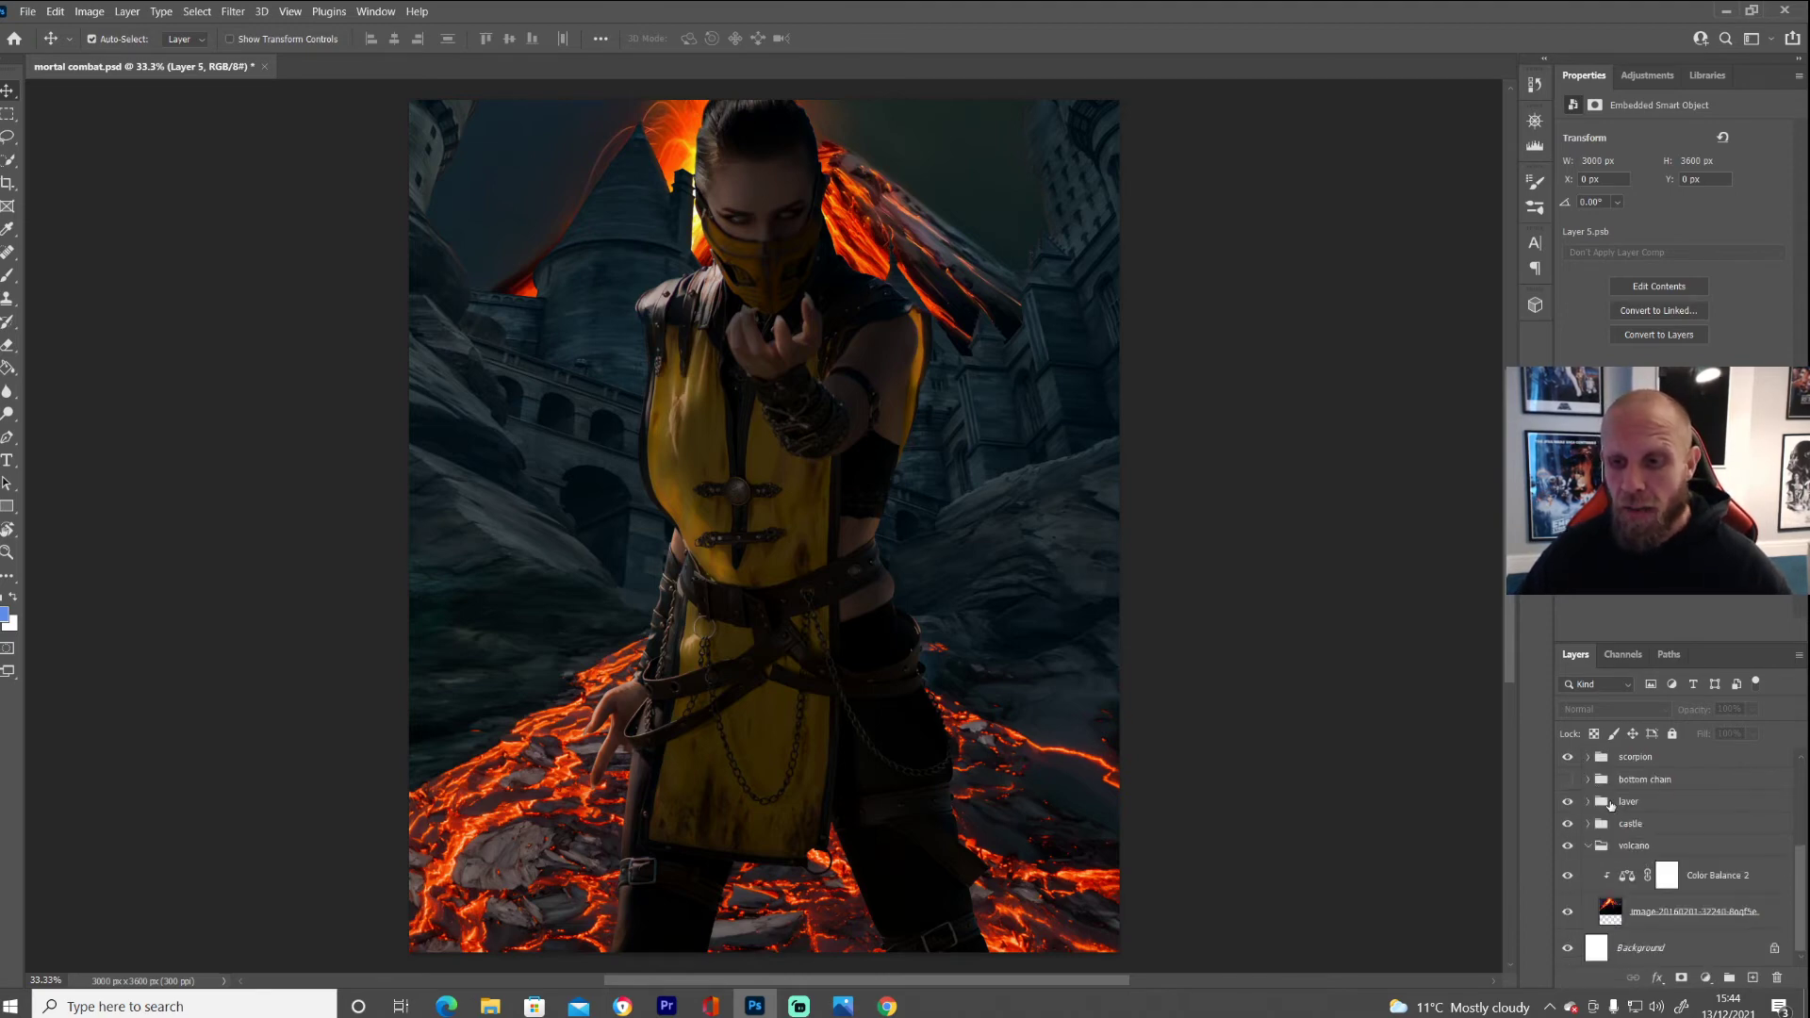
scroll(1611, 803, "up", 2)
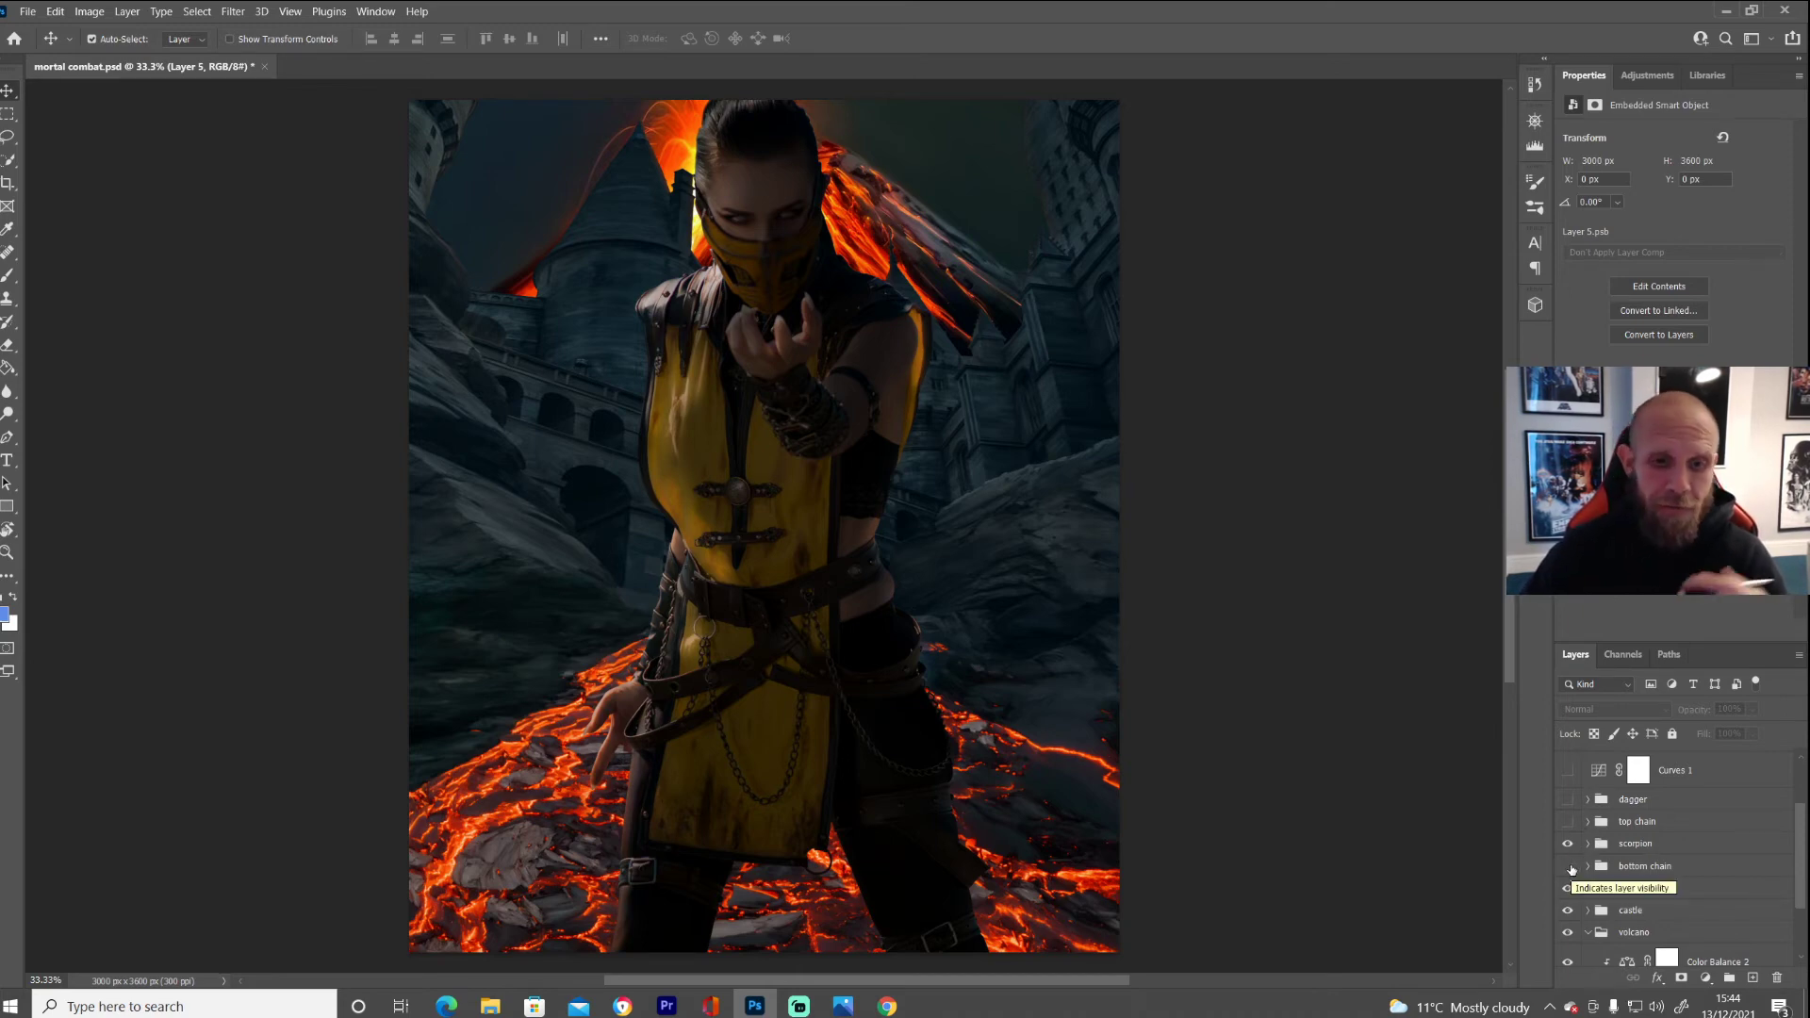
- Turn on the bottom chain group and compare it against the chain reference photo
left_click(1568, 867)
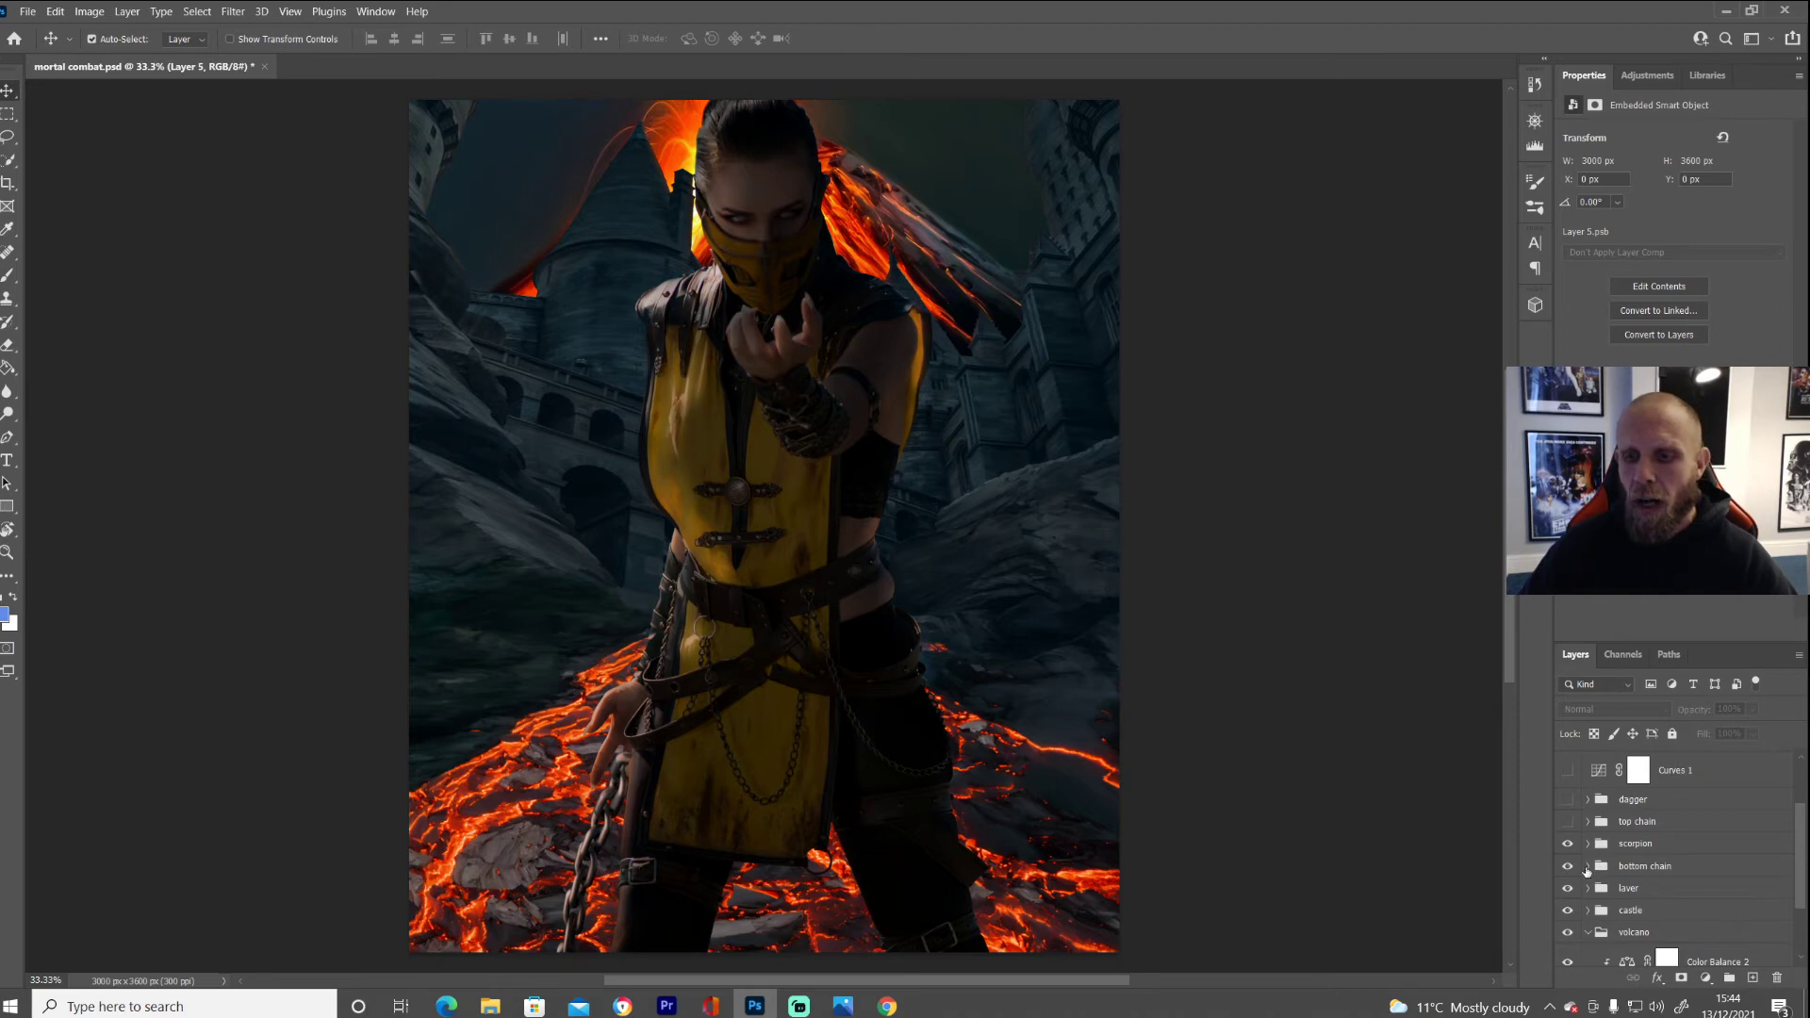
mouse_move(842, 1012)
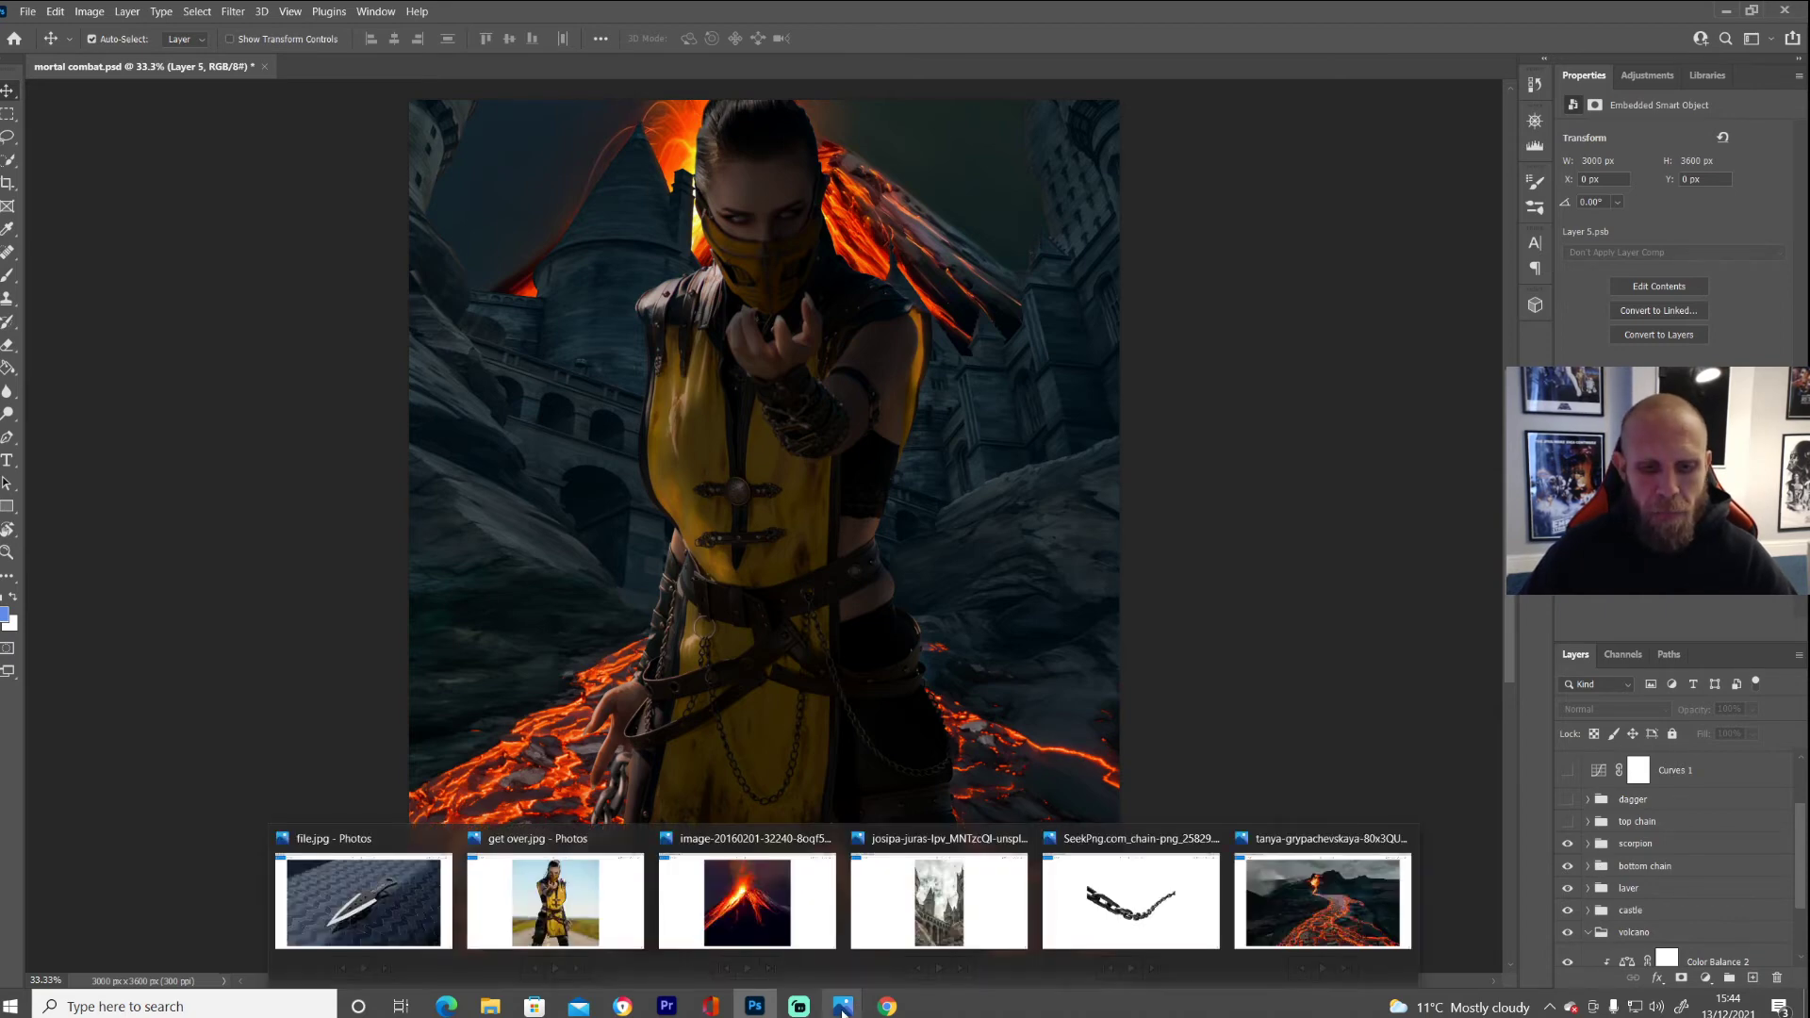
left_click(1130, 909)
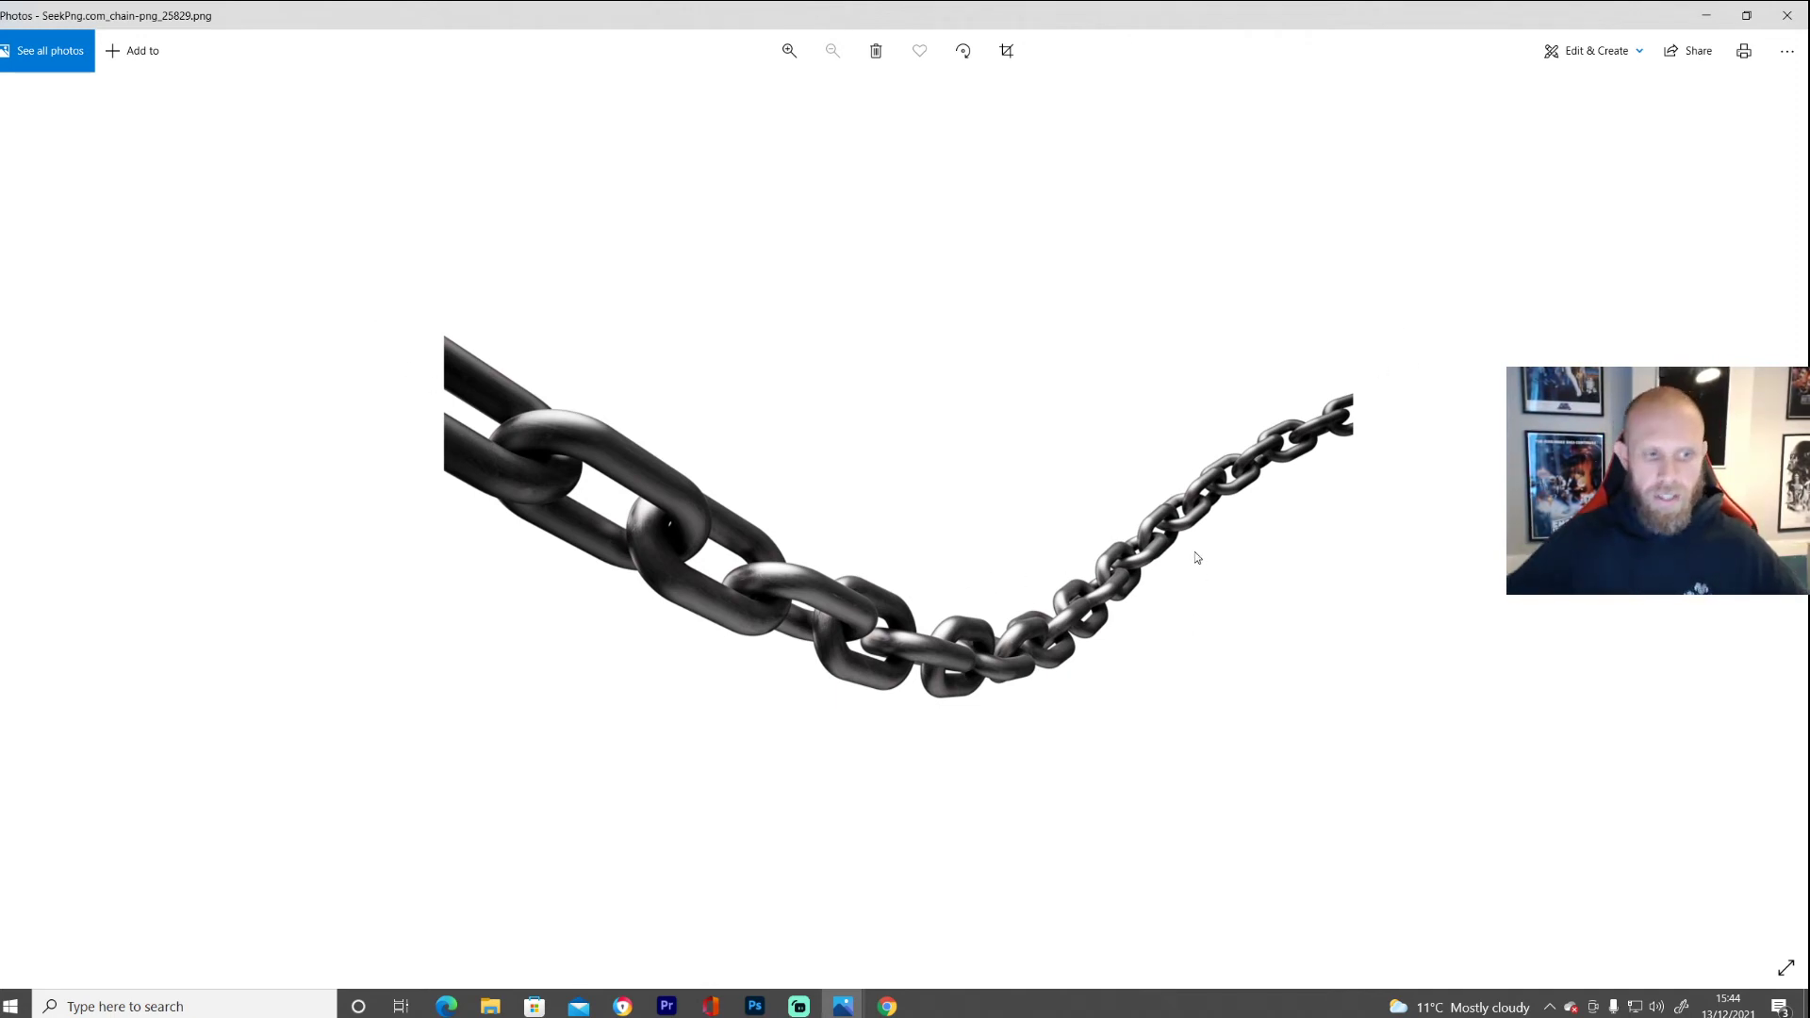
left_click(1705, 17)
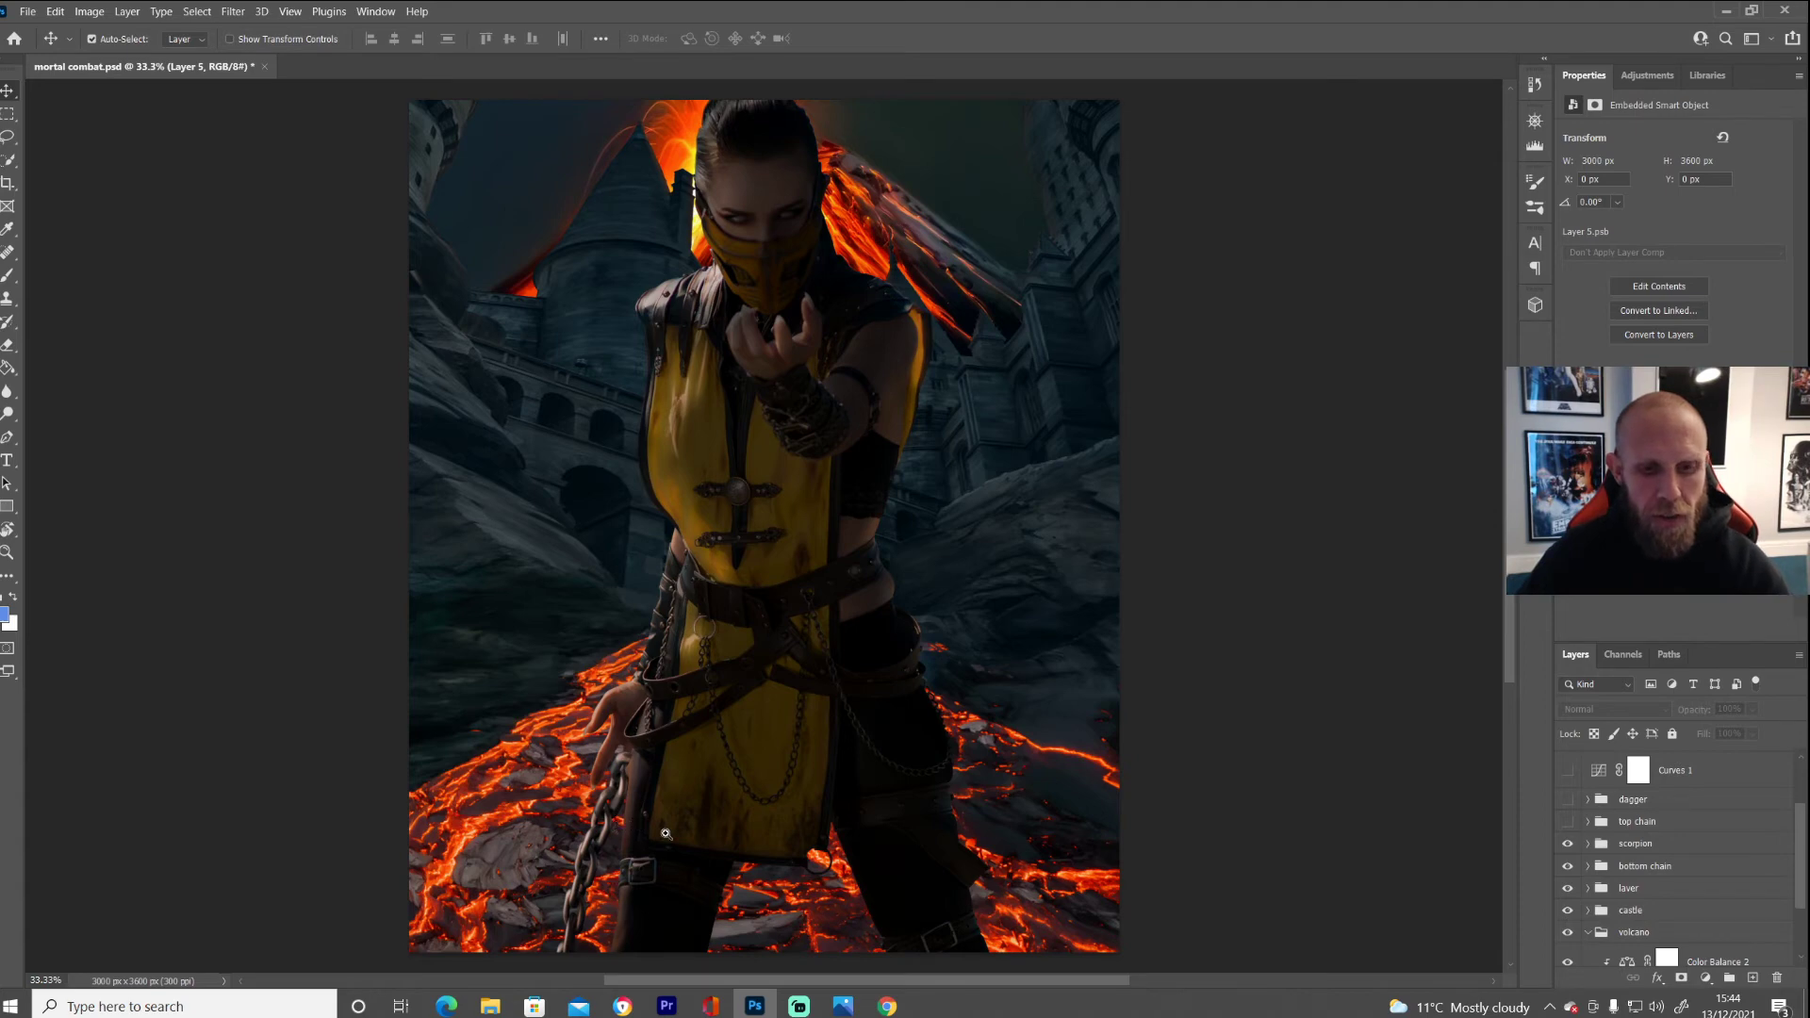
- Zoom in on the hanging chain, pan from its lower end up to the hand, then fit the image
key("z")
left_click(648, 800)
left_click(648, 800)
key("v")
left_click_drag(655, 802, 771, 589)
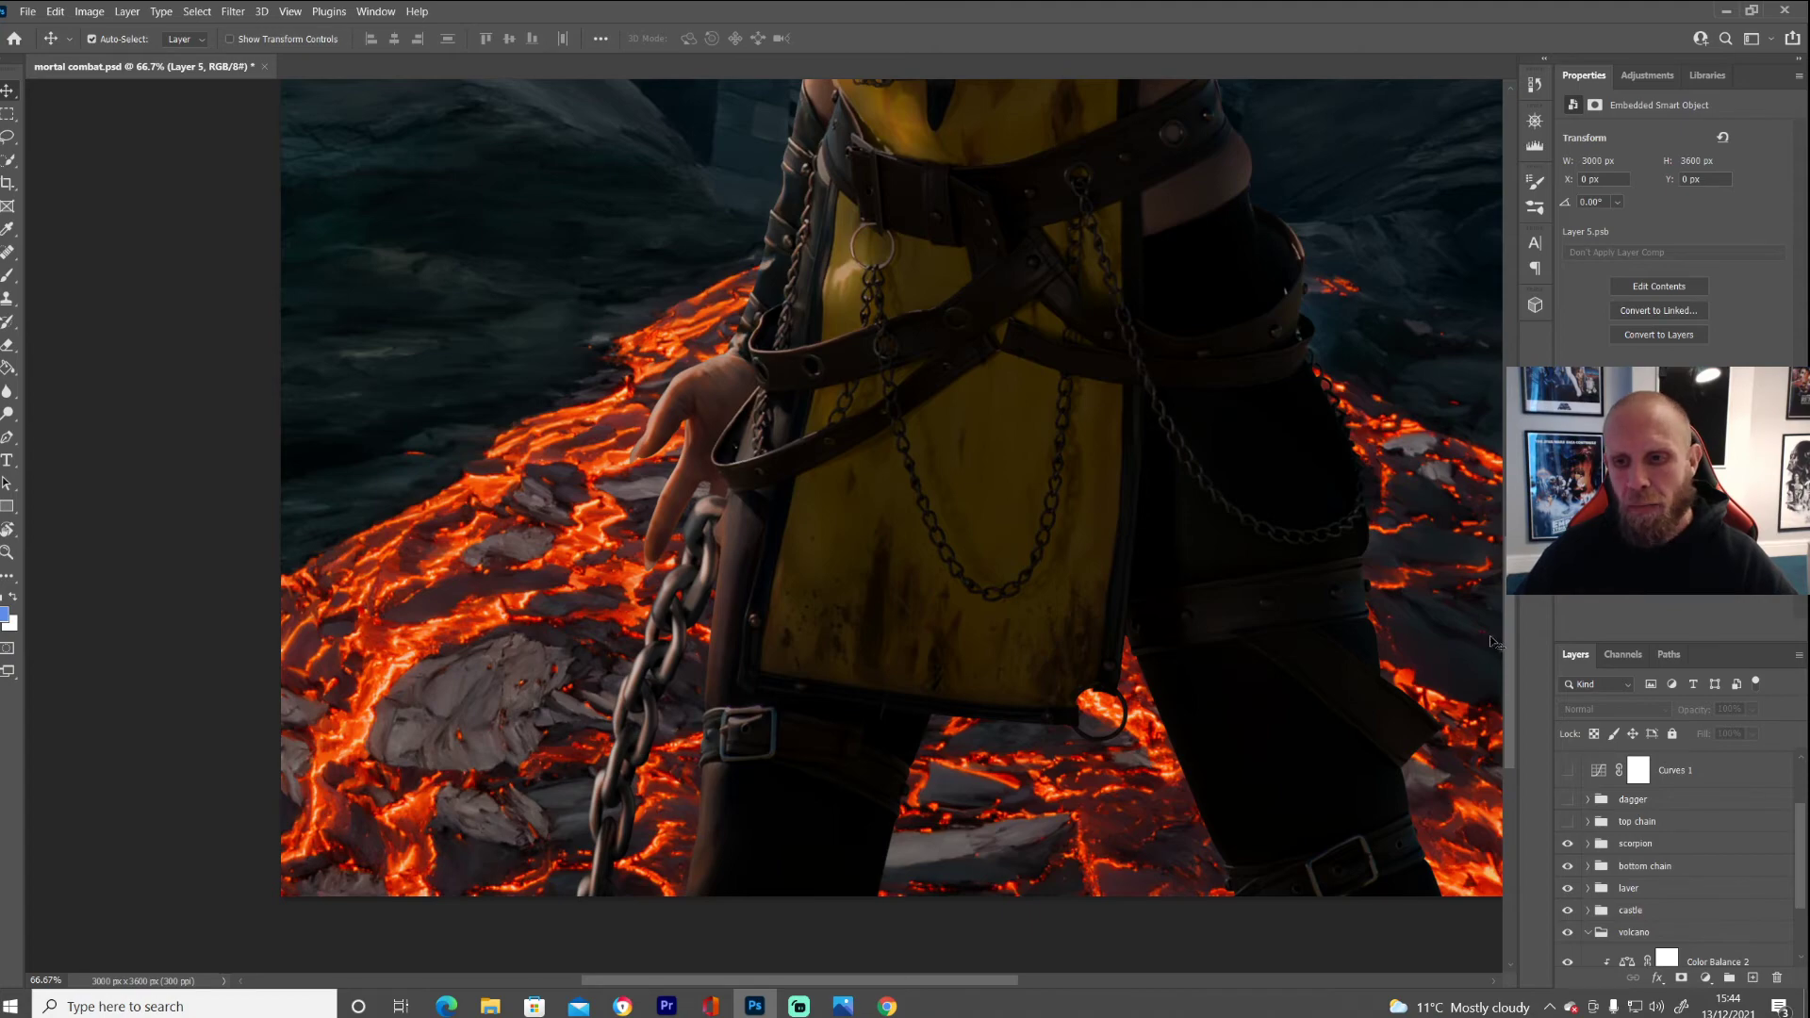
scroll(663, 857, "up", 5)
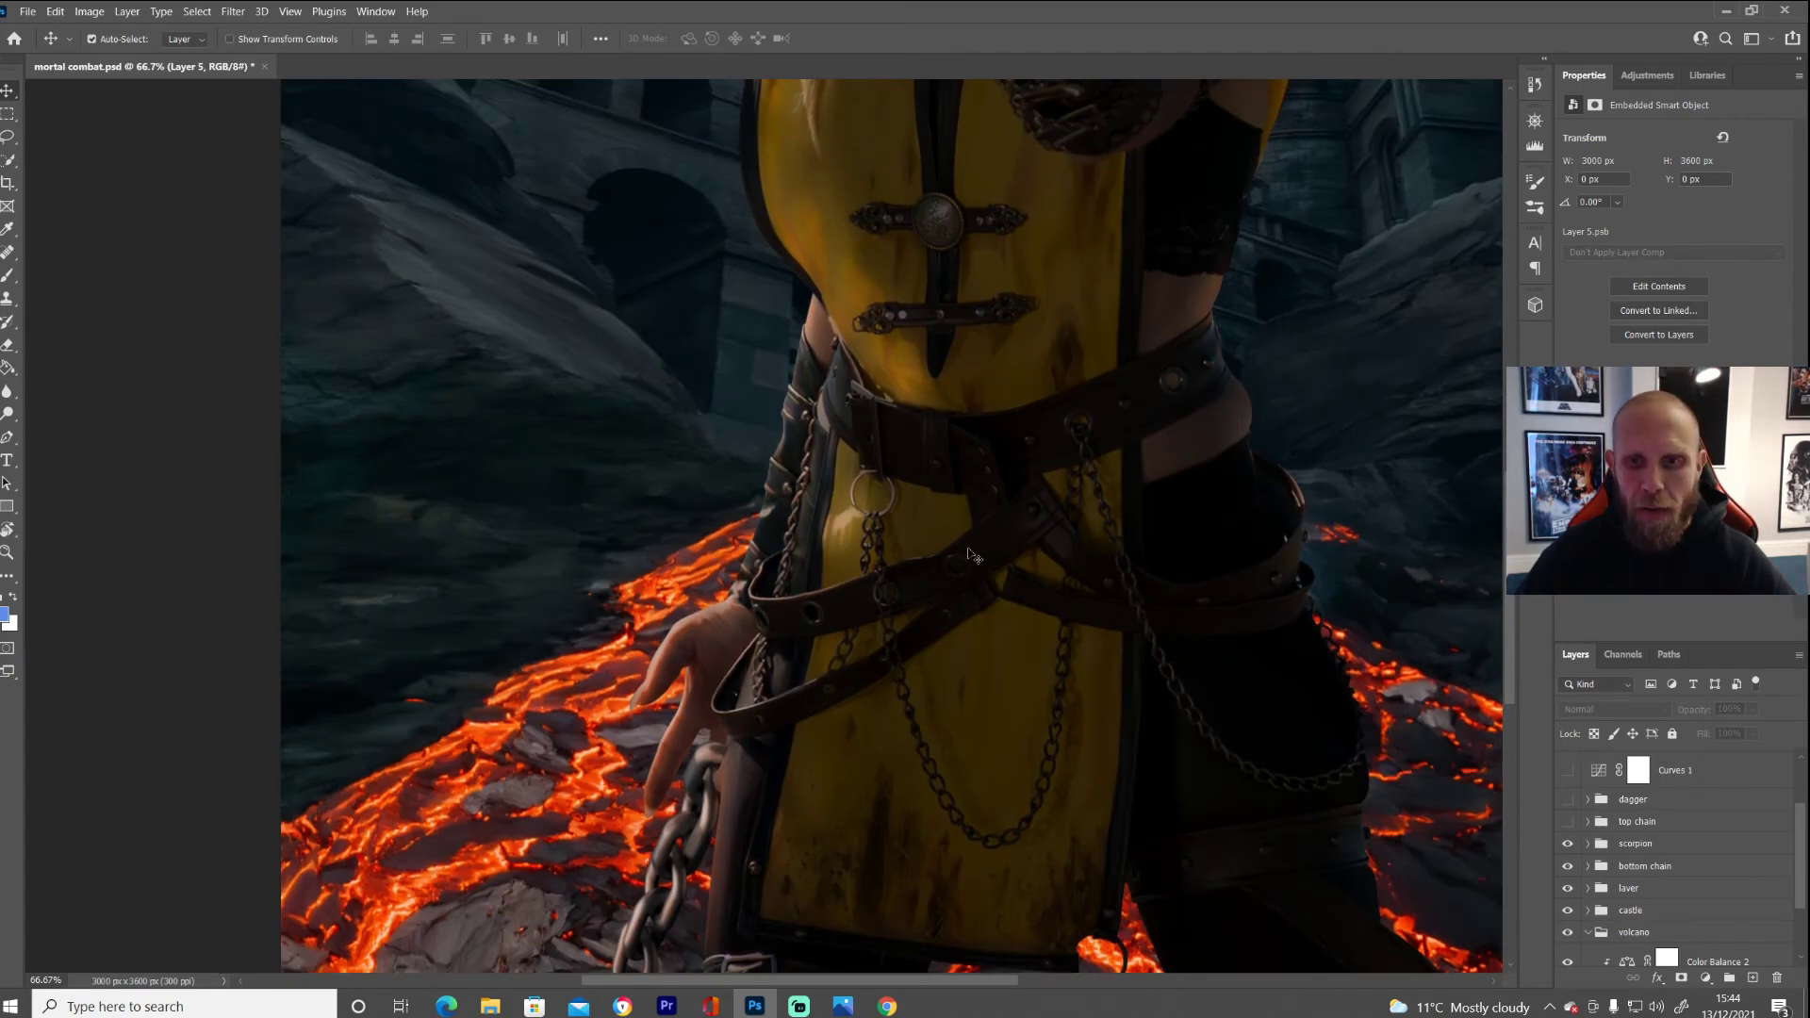
left_click_drag(1511, 678, 1511, 554)
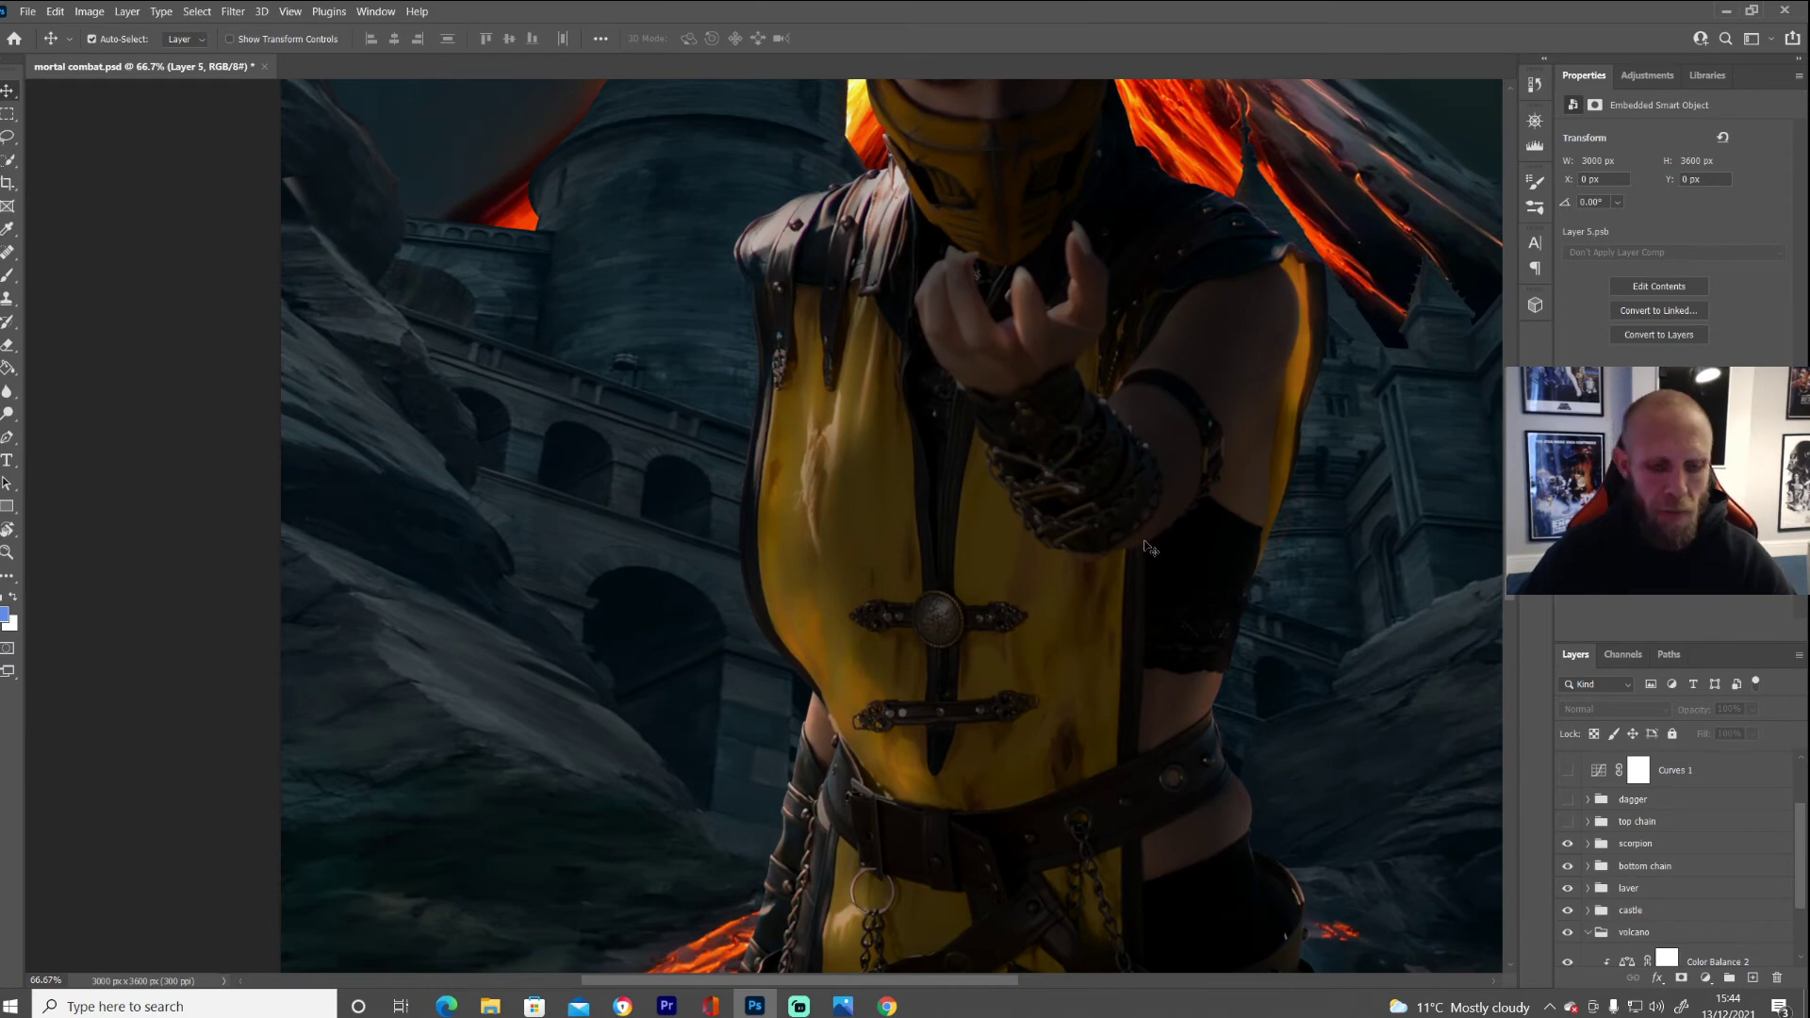
key("ctrl+0")
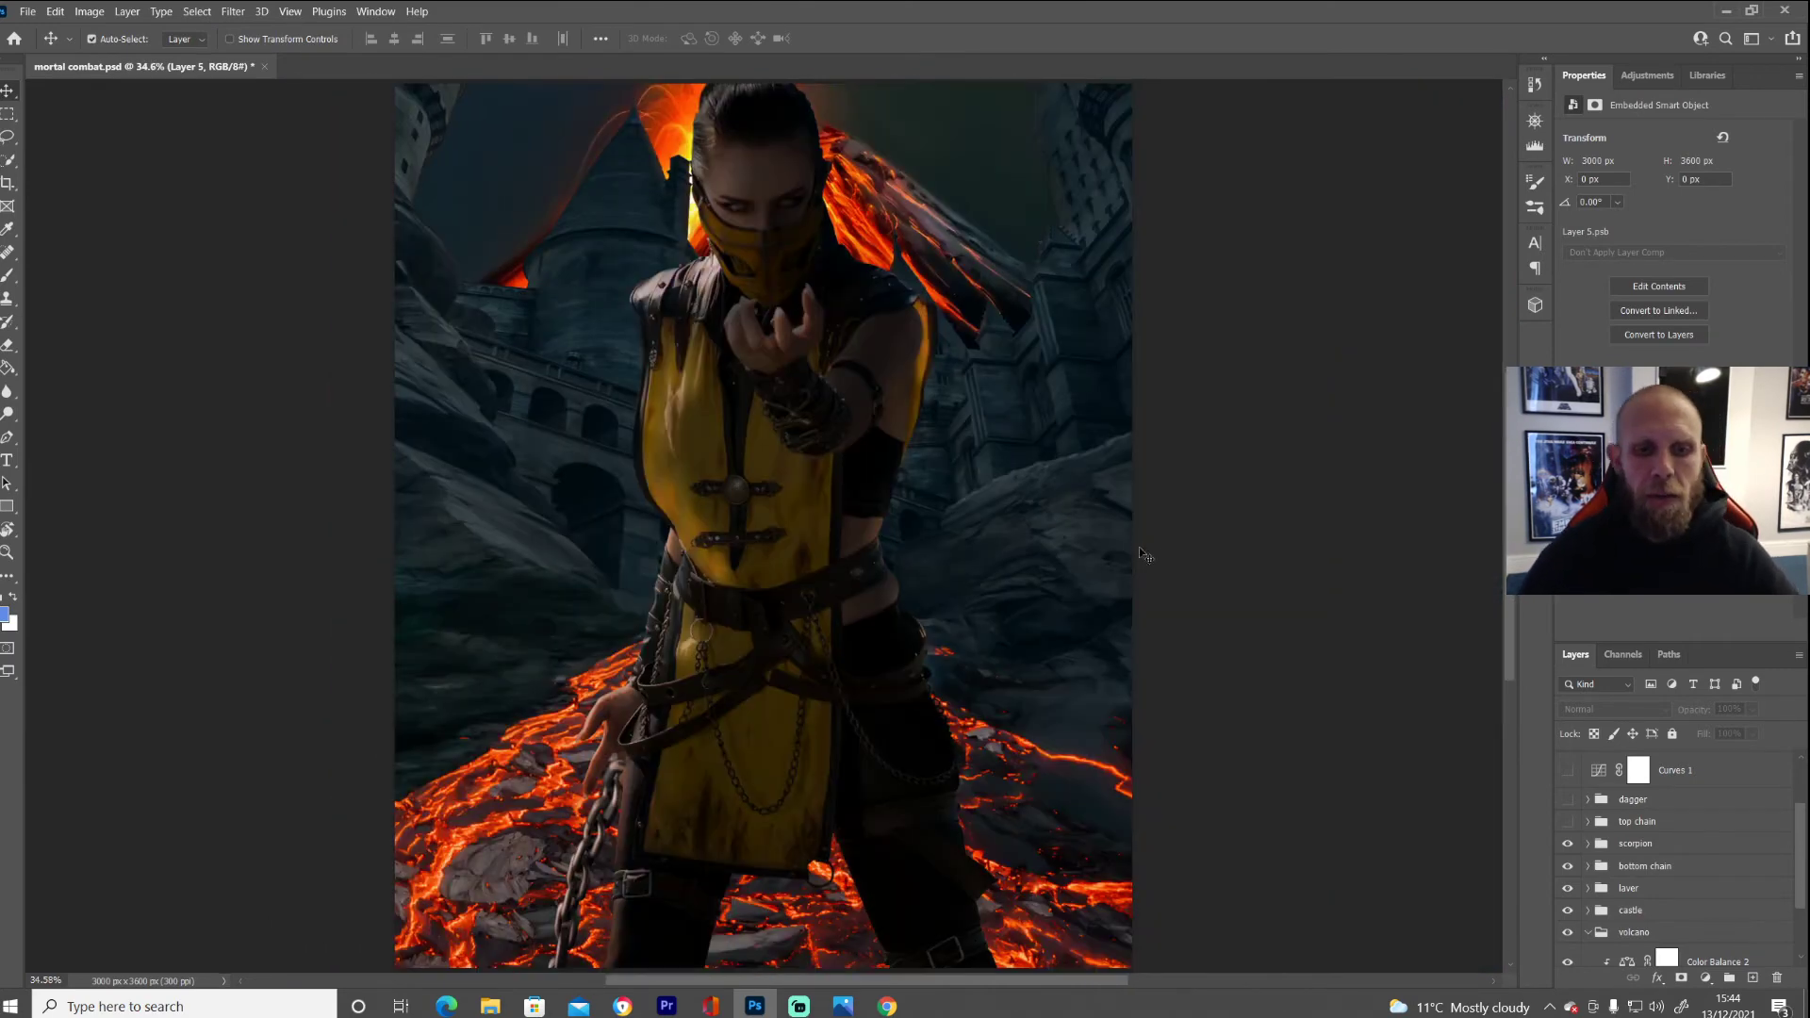
- Show the top chain group, toggle Exposure 3 off and on to compare, then collapse the group
left_click(1568, 822)
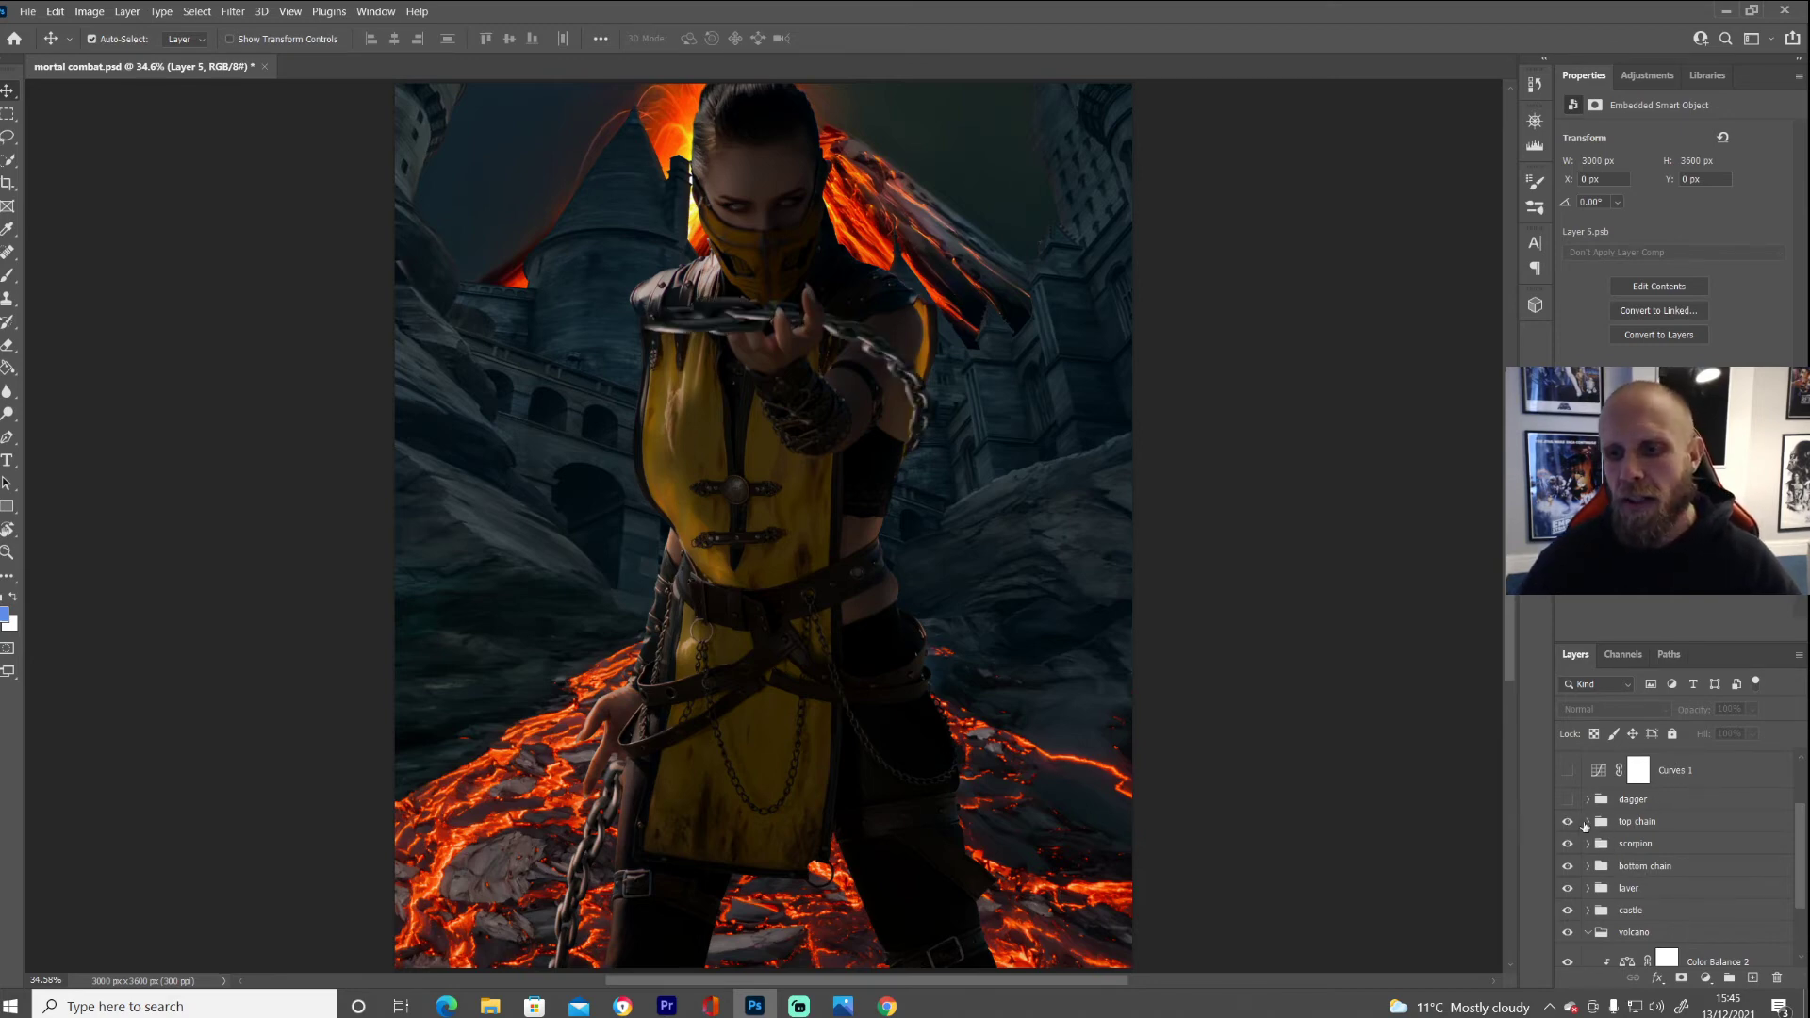
left_click(1595, 826)
left_click(1589, 824)
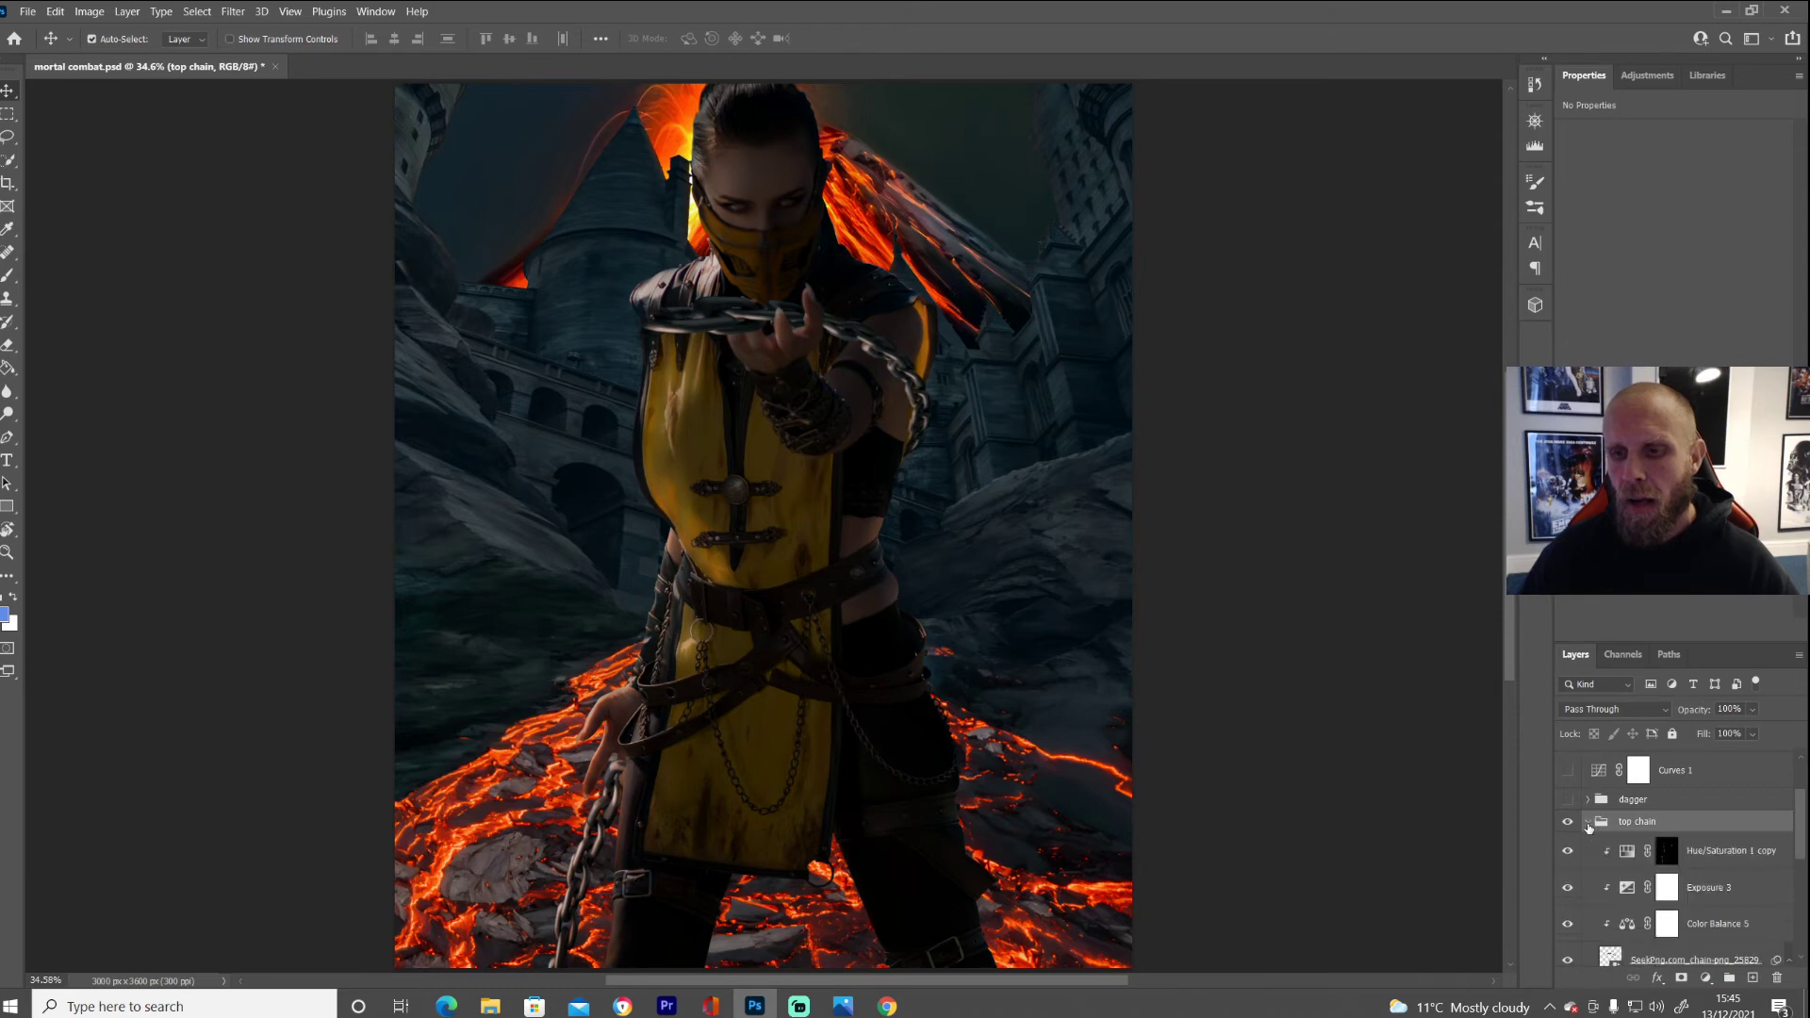
scroll(1677, 851, "down", 2)
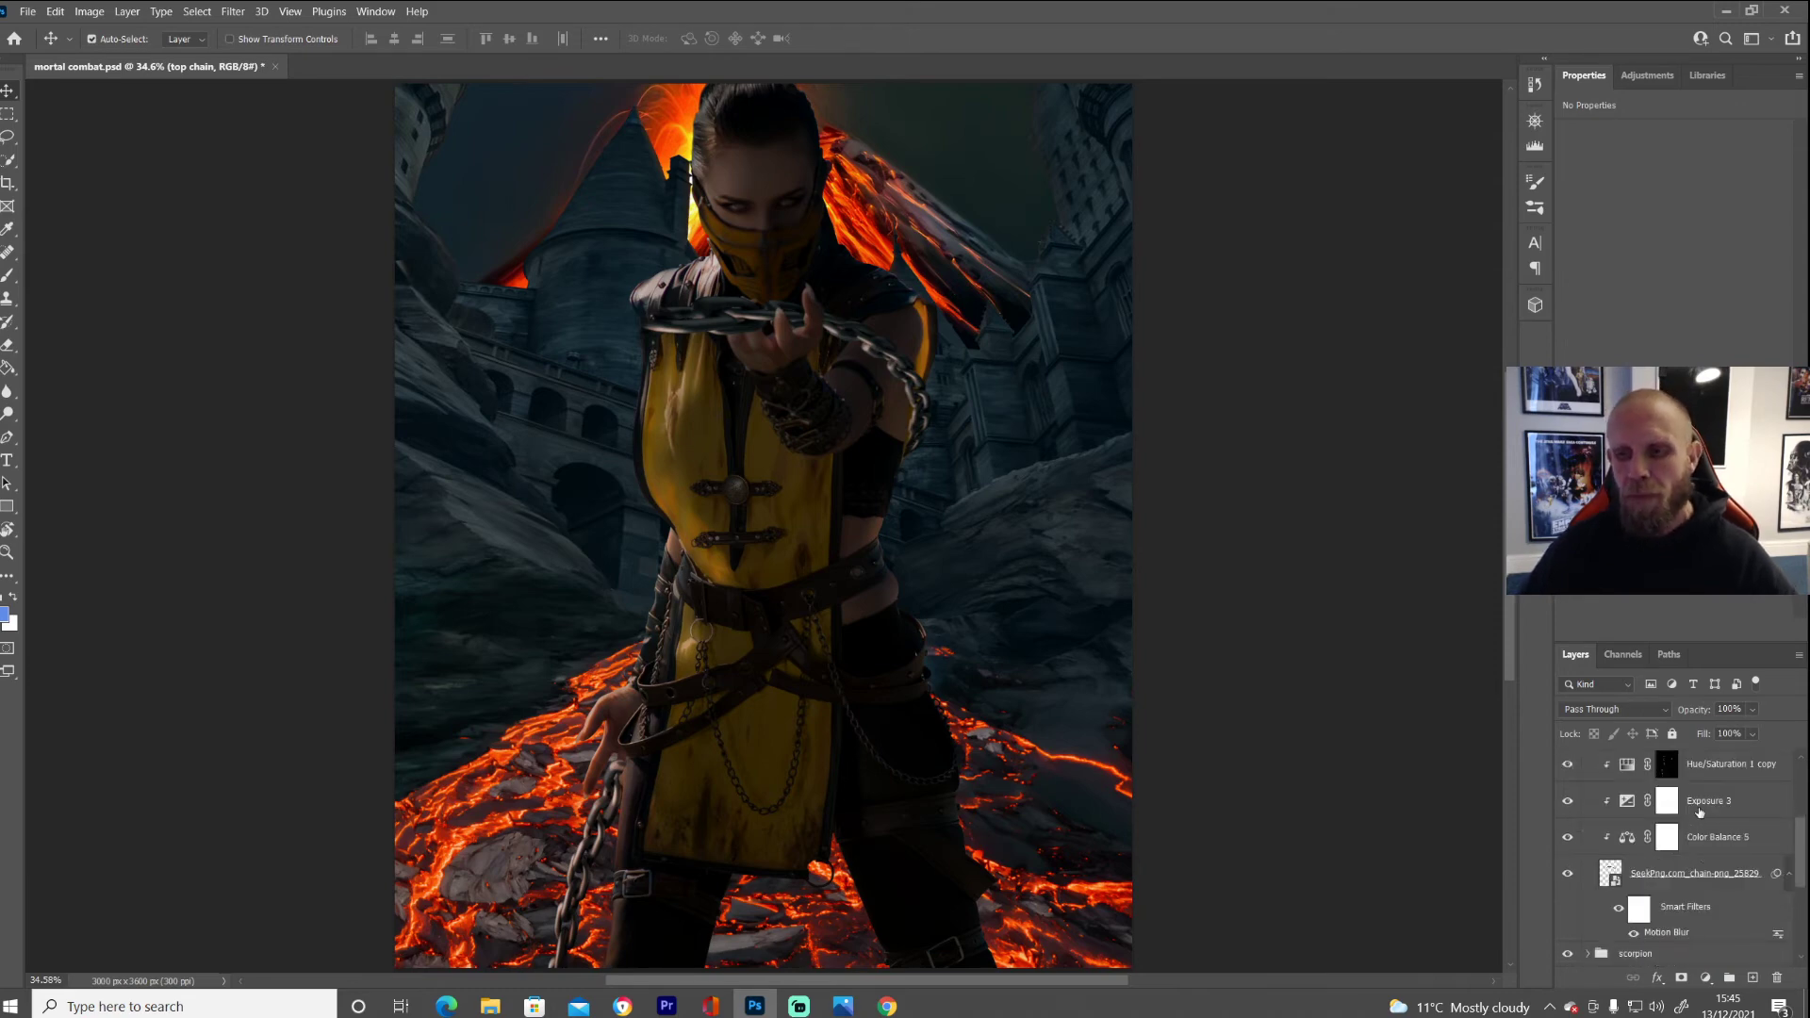
left_click(1567, 801)
left_click(1567, 802)
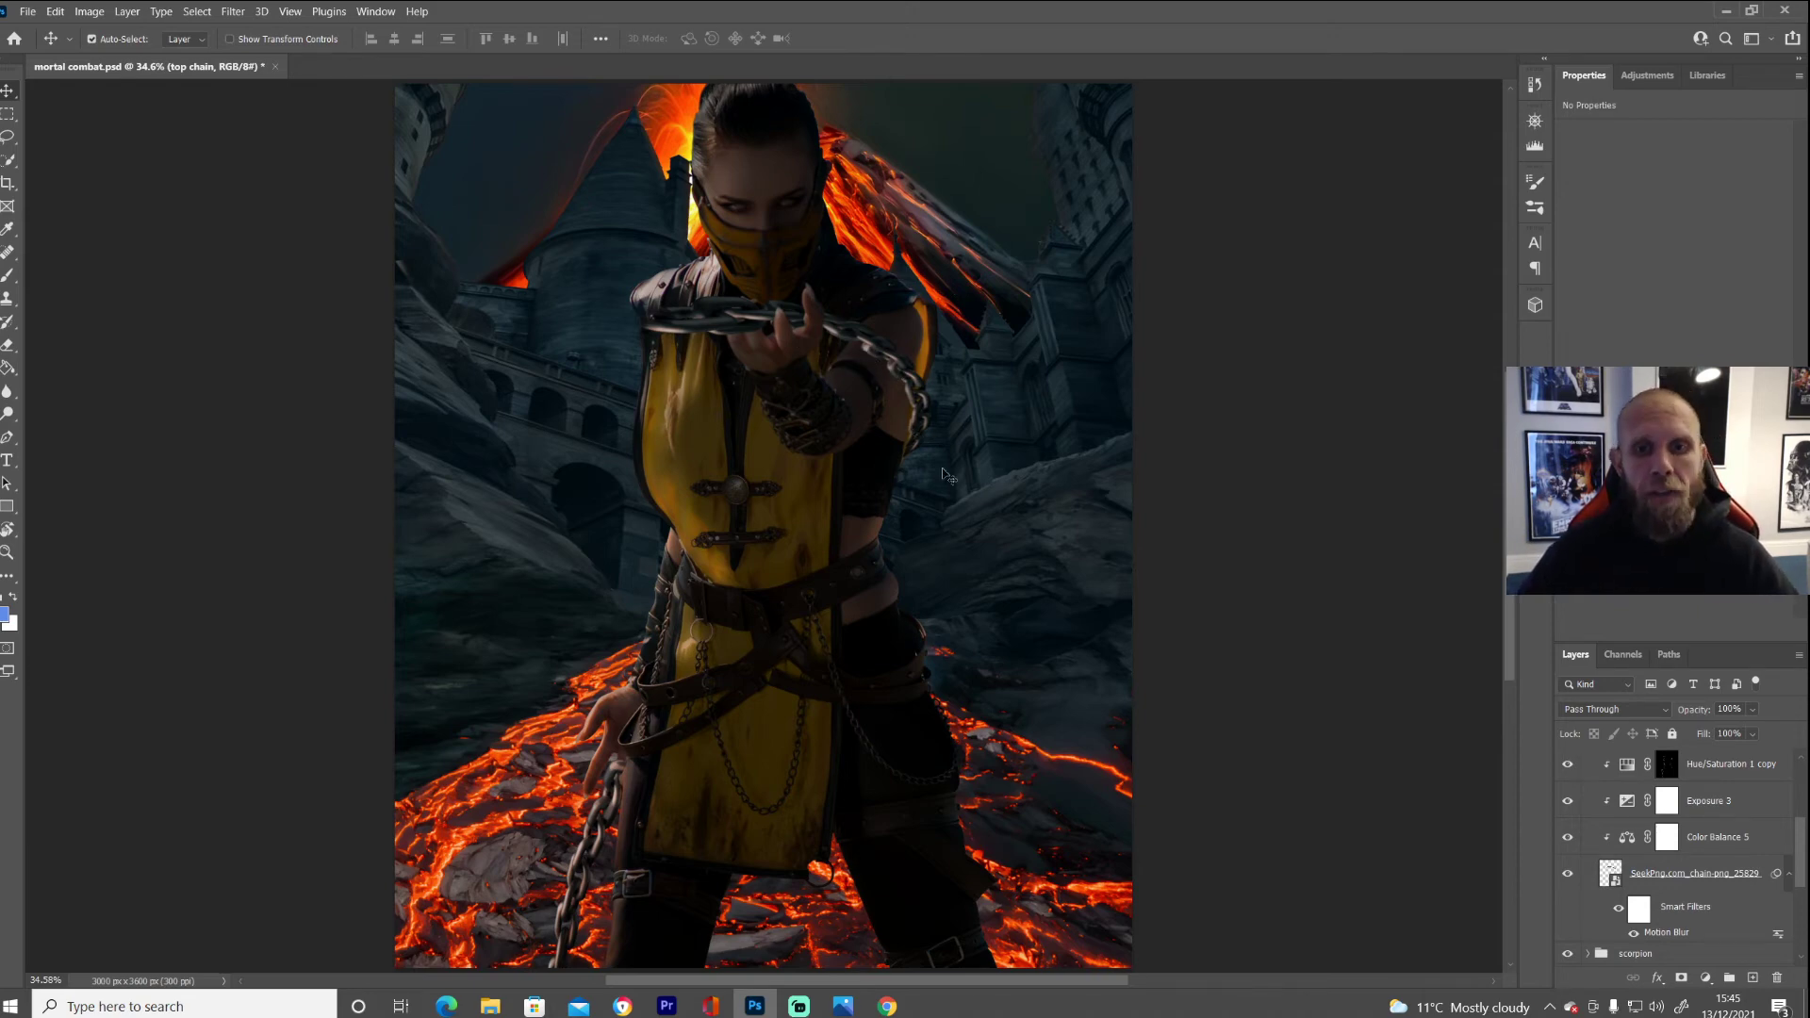
scroll(1572, 800, "up", 2)
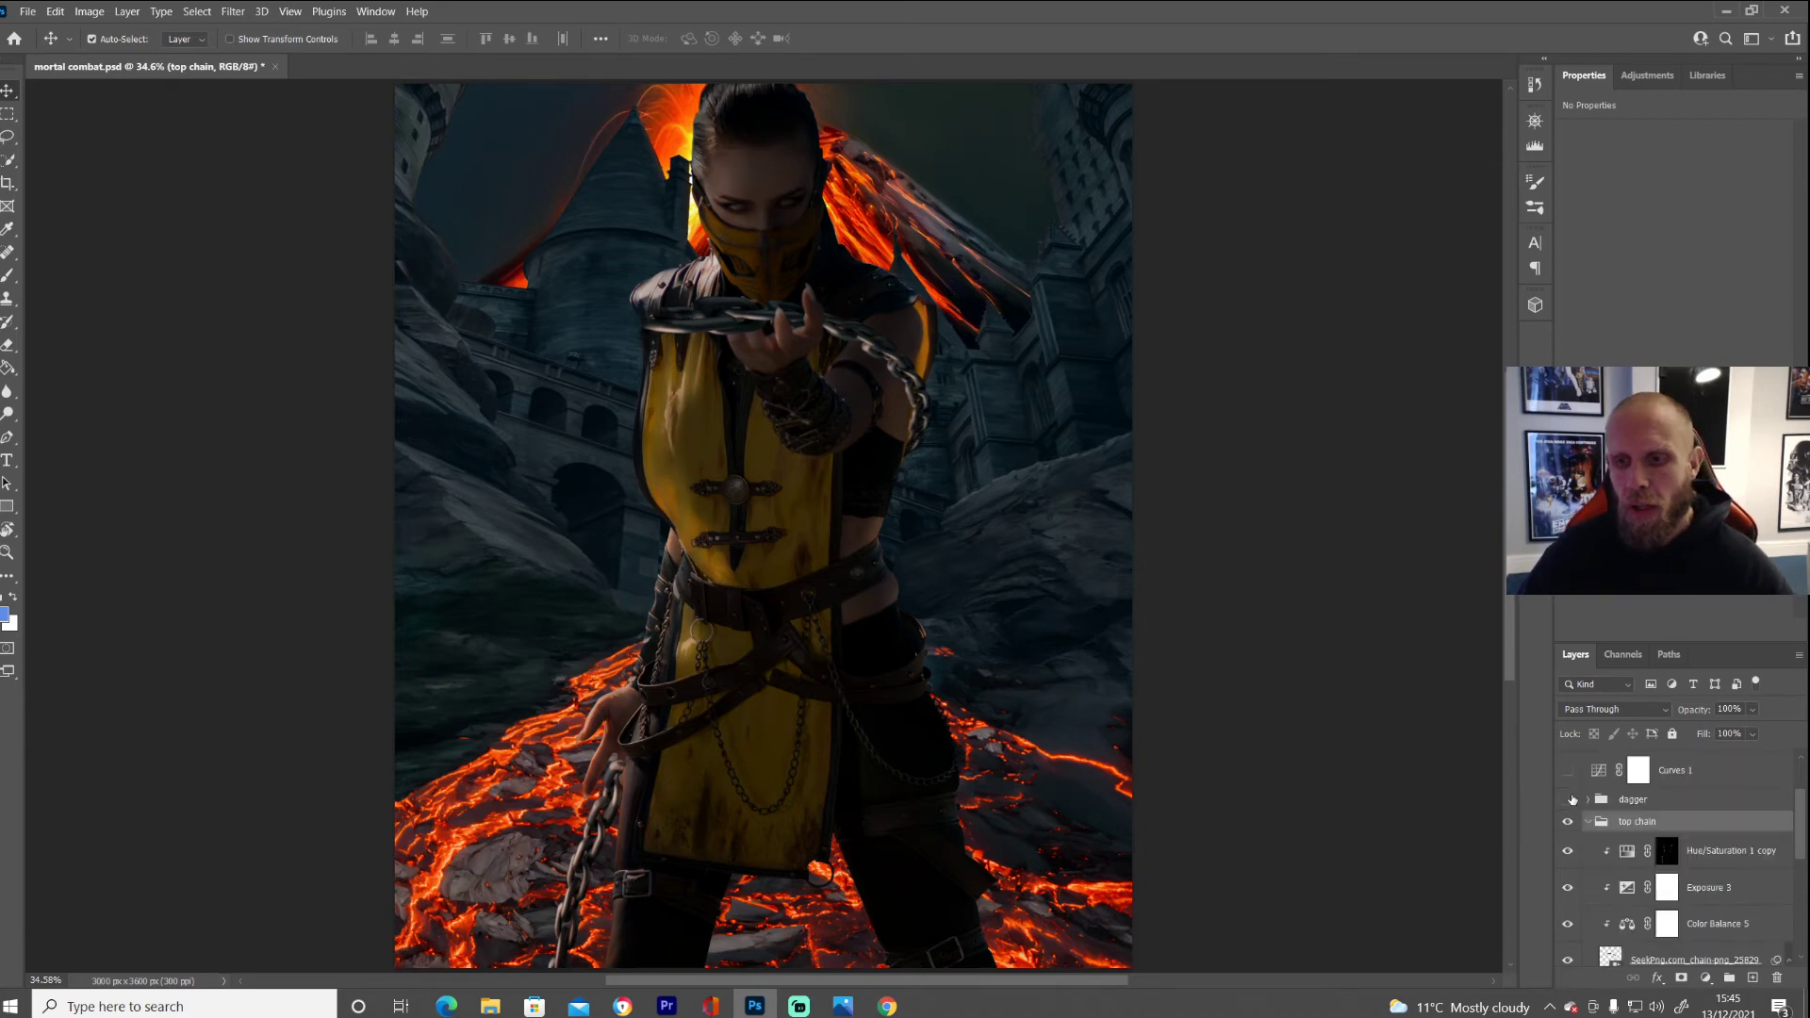
left_click(1588, 822)
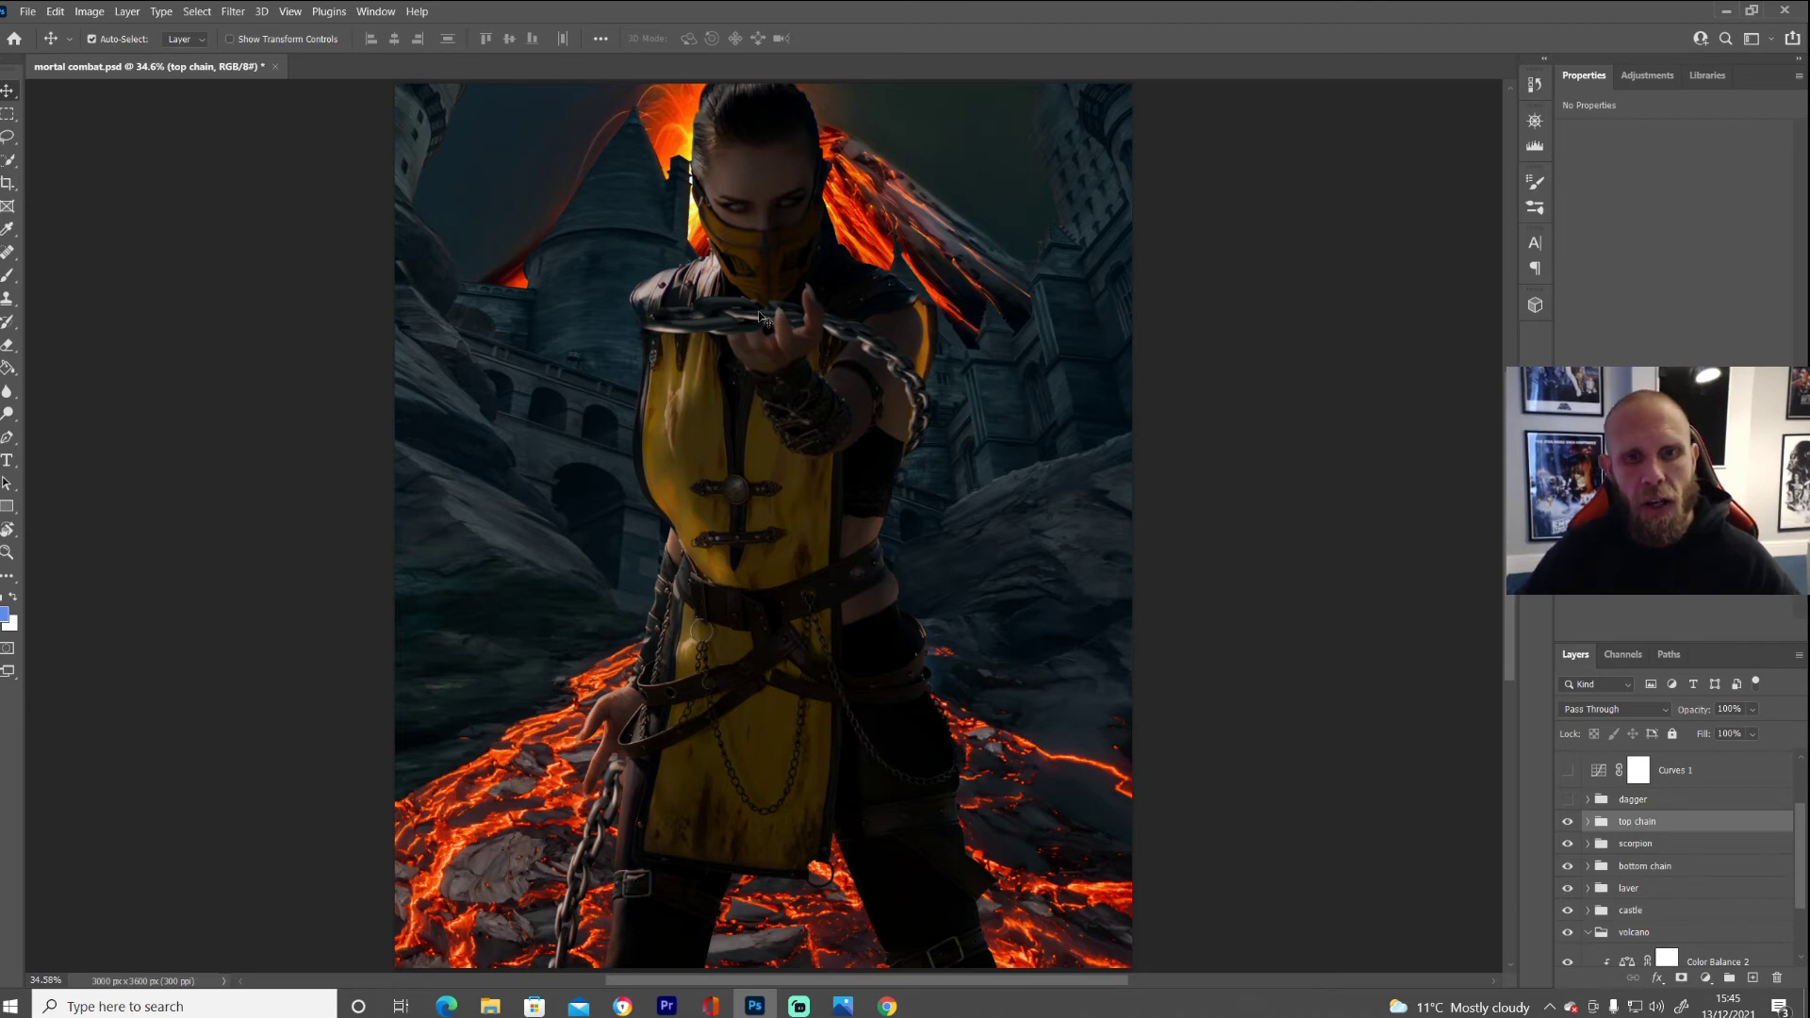
- Zoom in on the chain in her outstretched hand and check it against the original model photo
key("z")
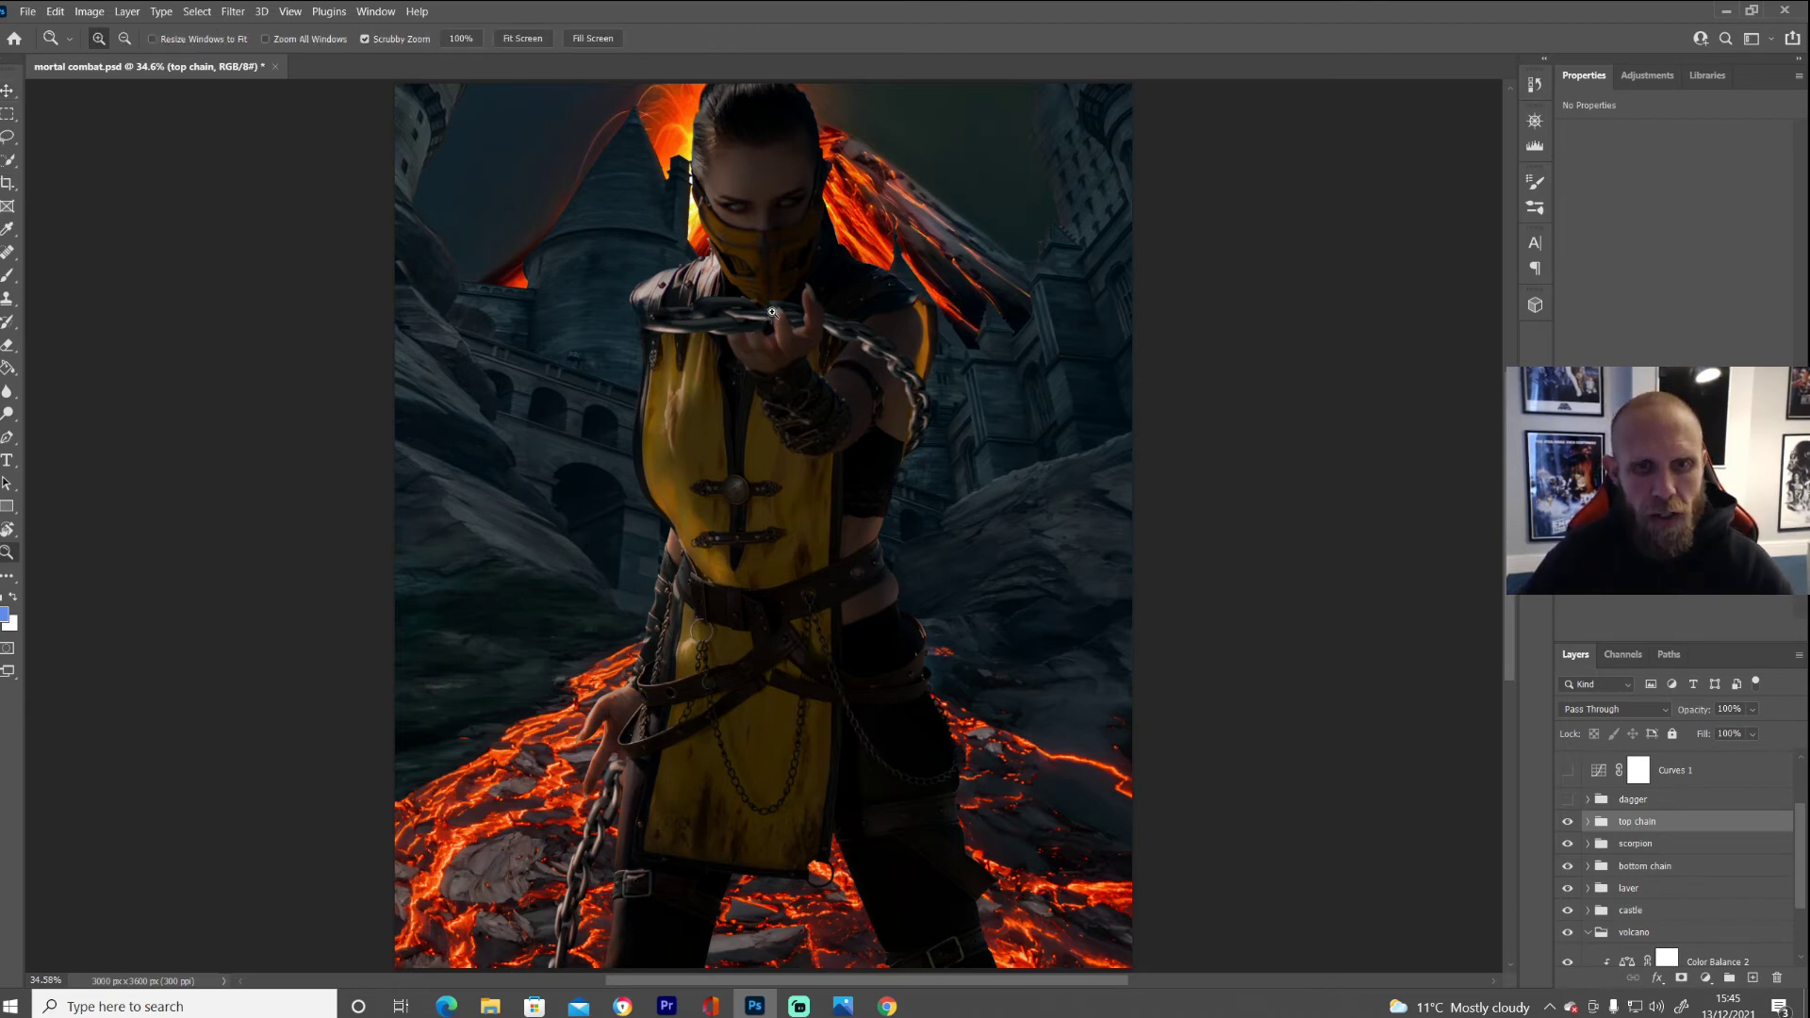
left_click(771, 312)
left_click(771, 312)
key("v")
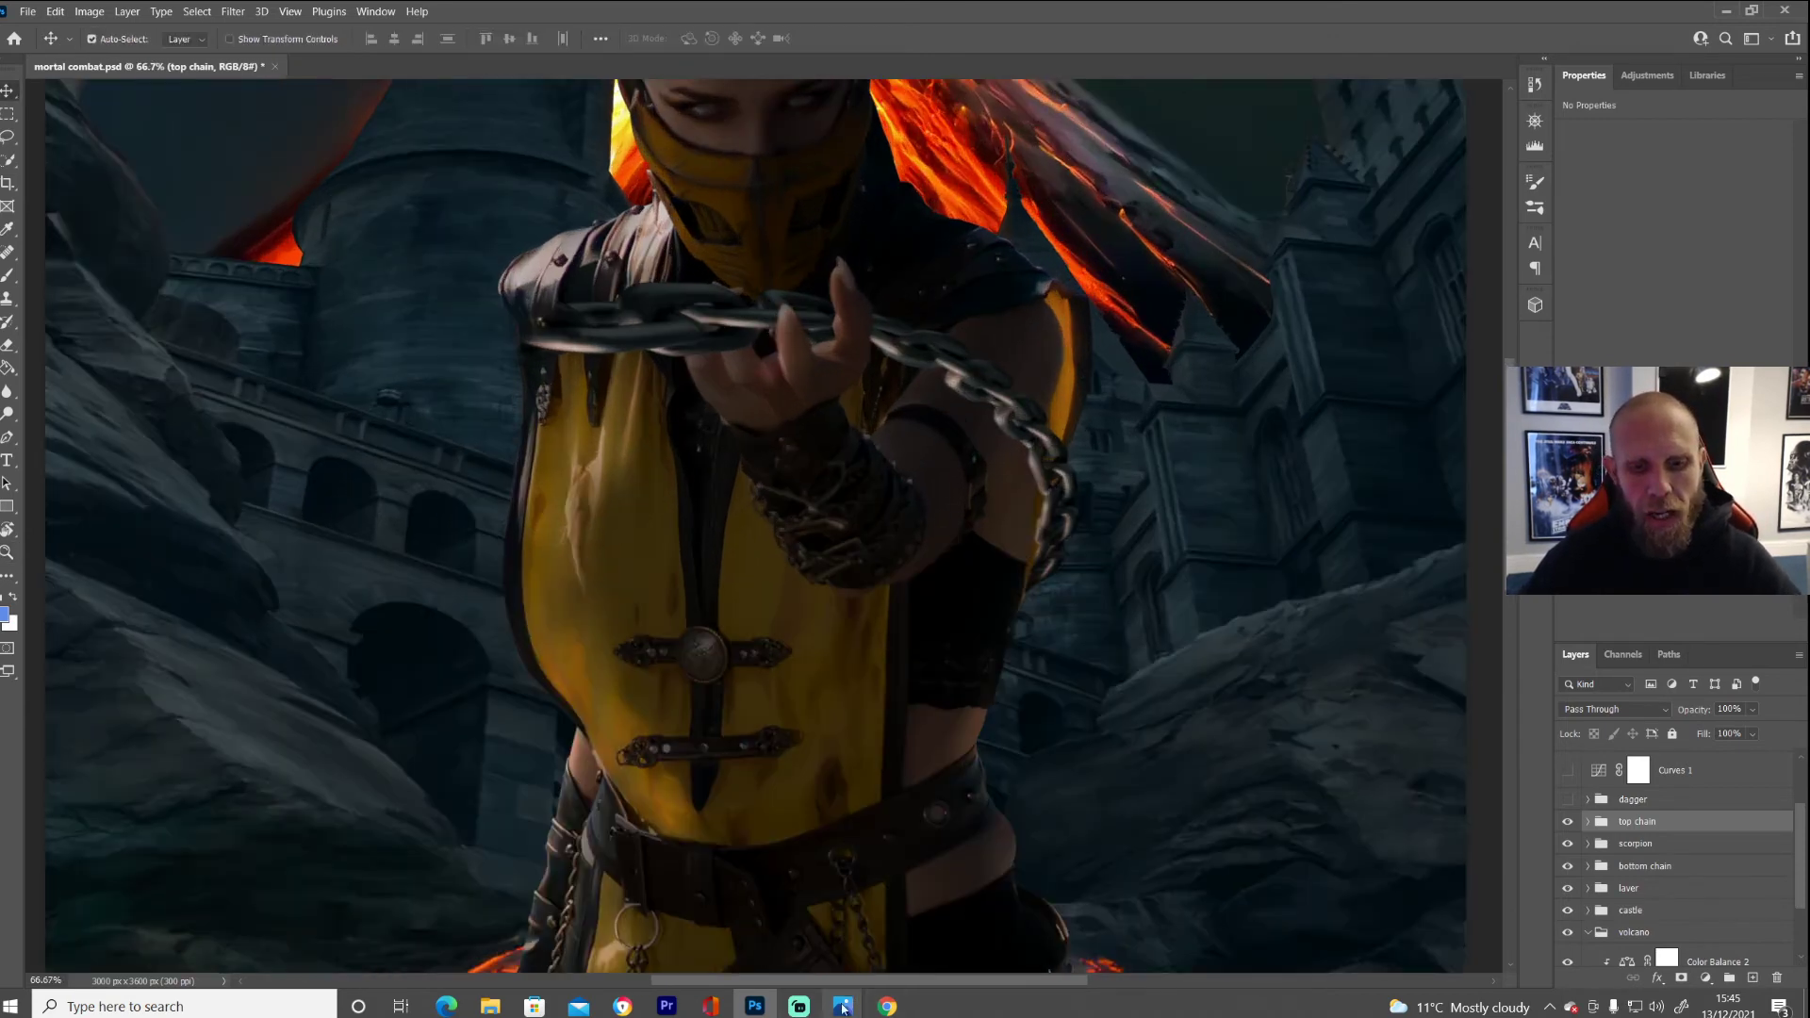
mouse_move(842, 1009)
left_click(635, 948)
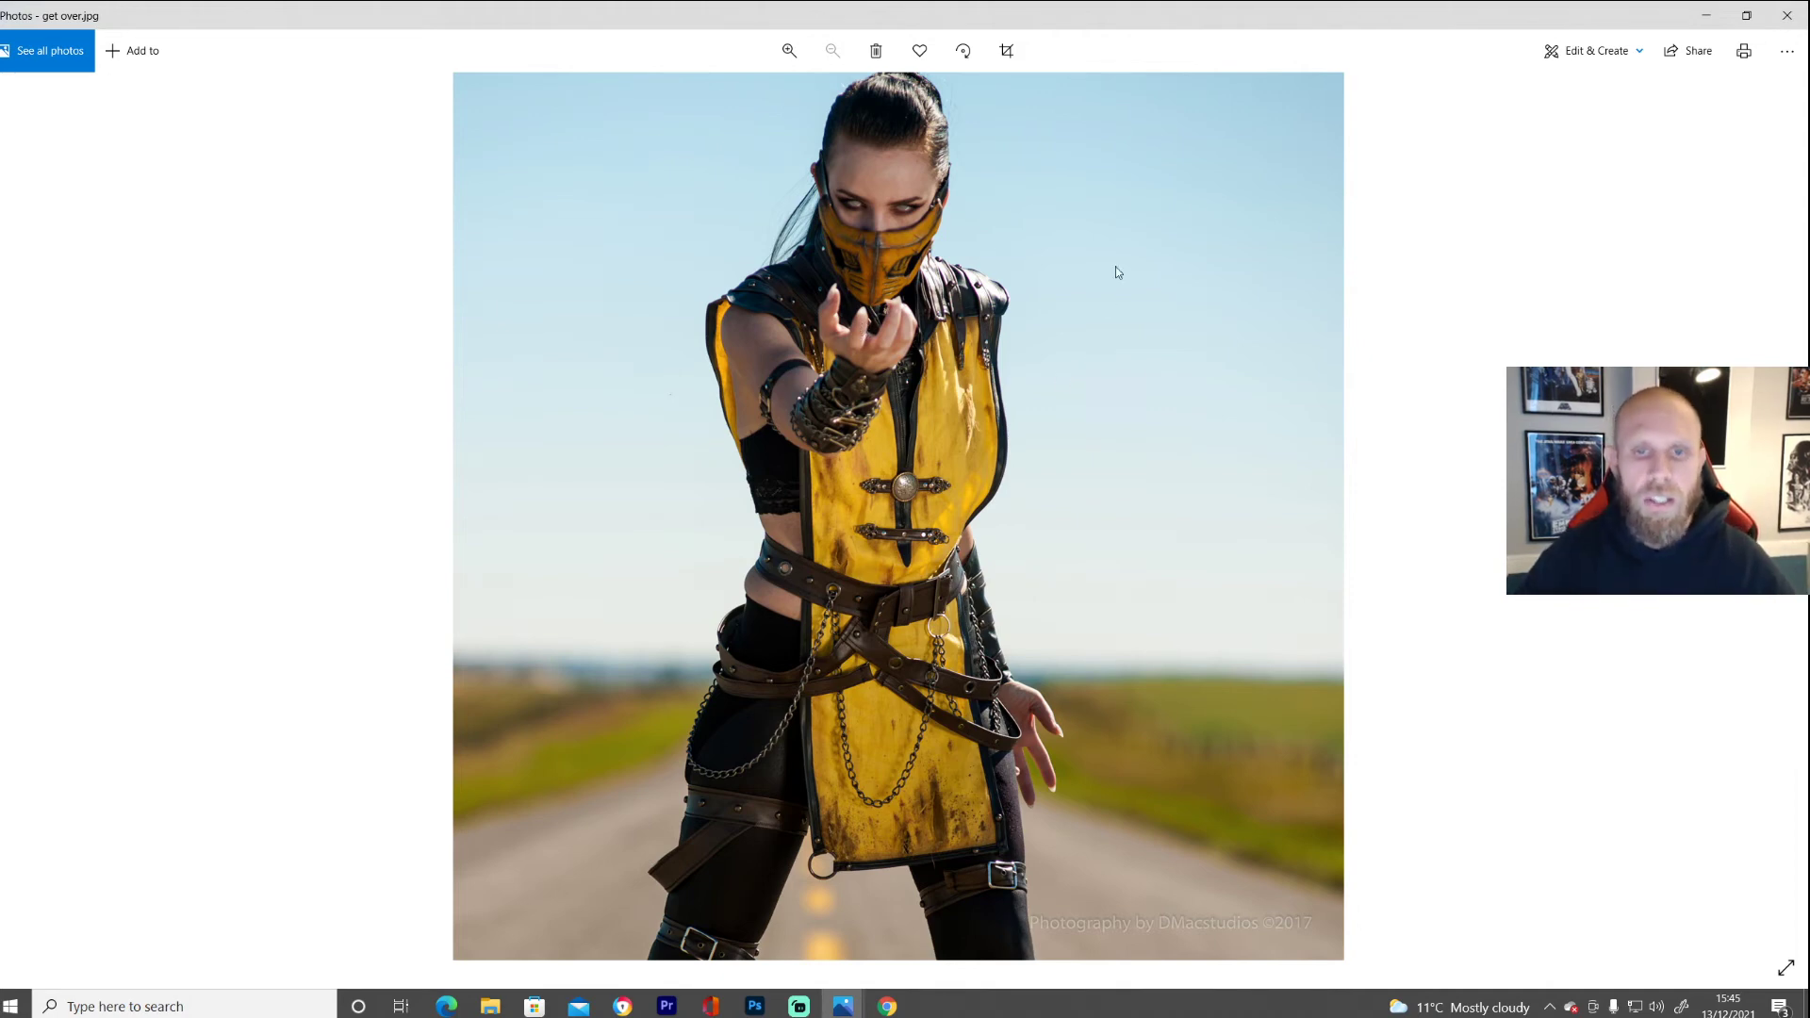
left_click(1706, 15)
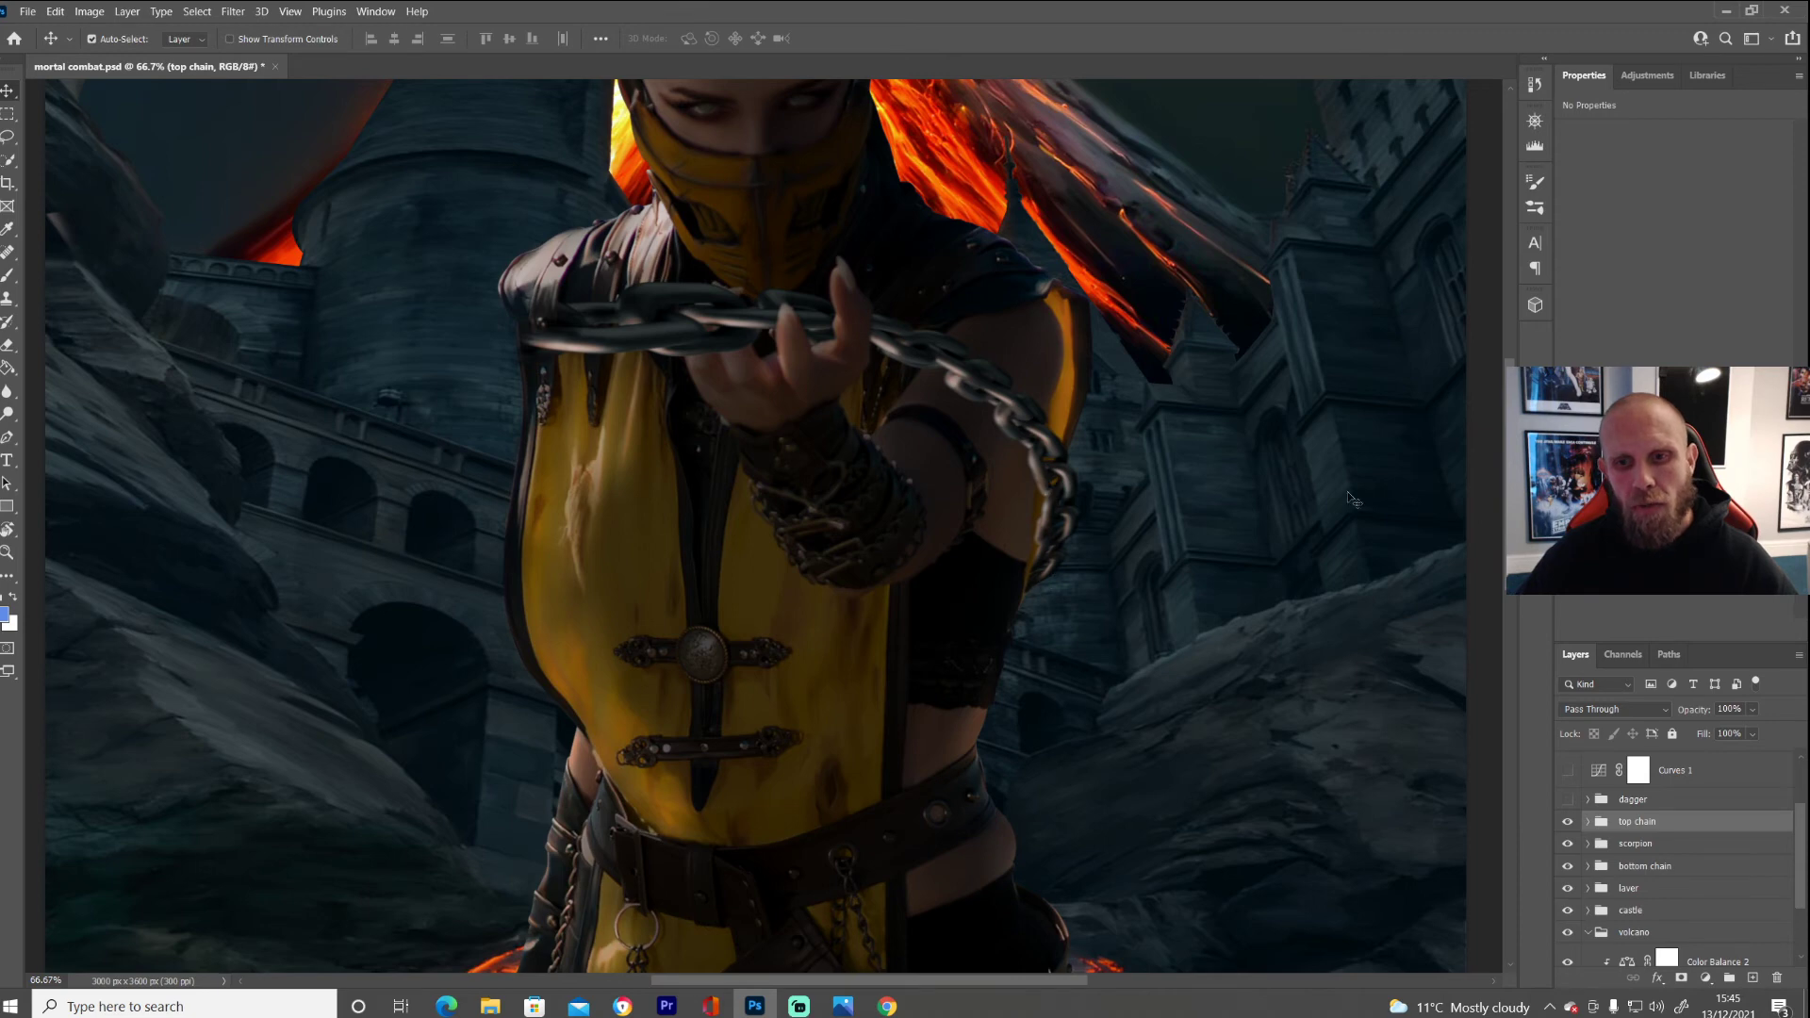
- Expand the top chain group to review its layers, then collapse it again
scroll(1436, 537, "down", 3)
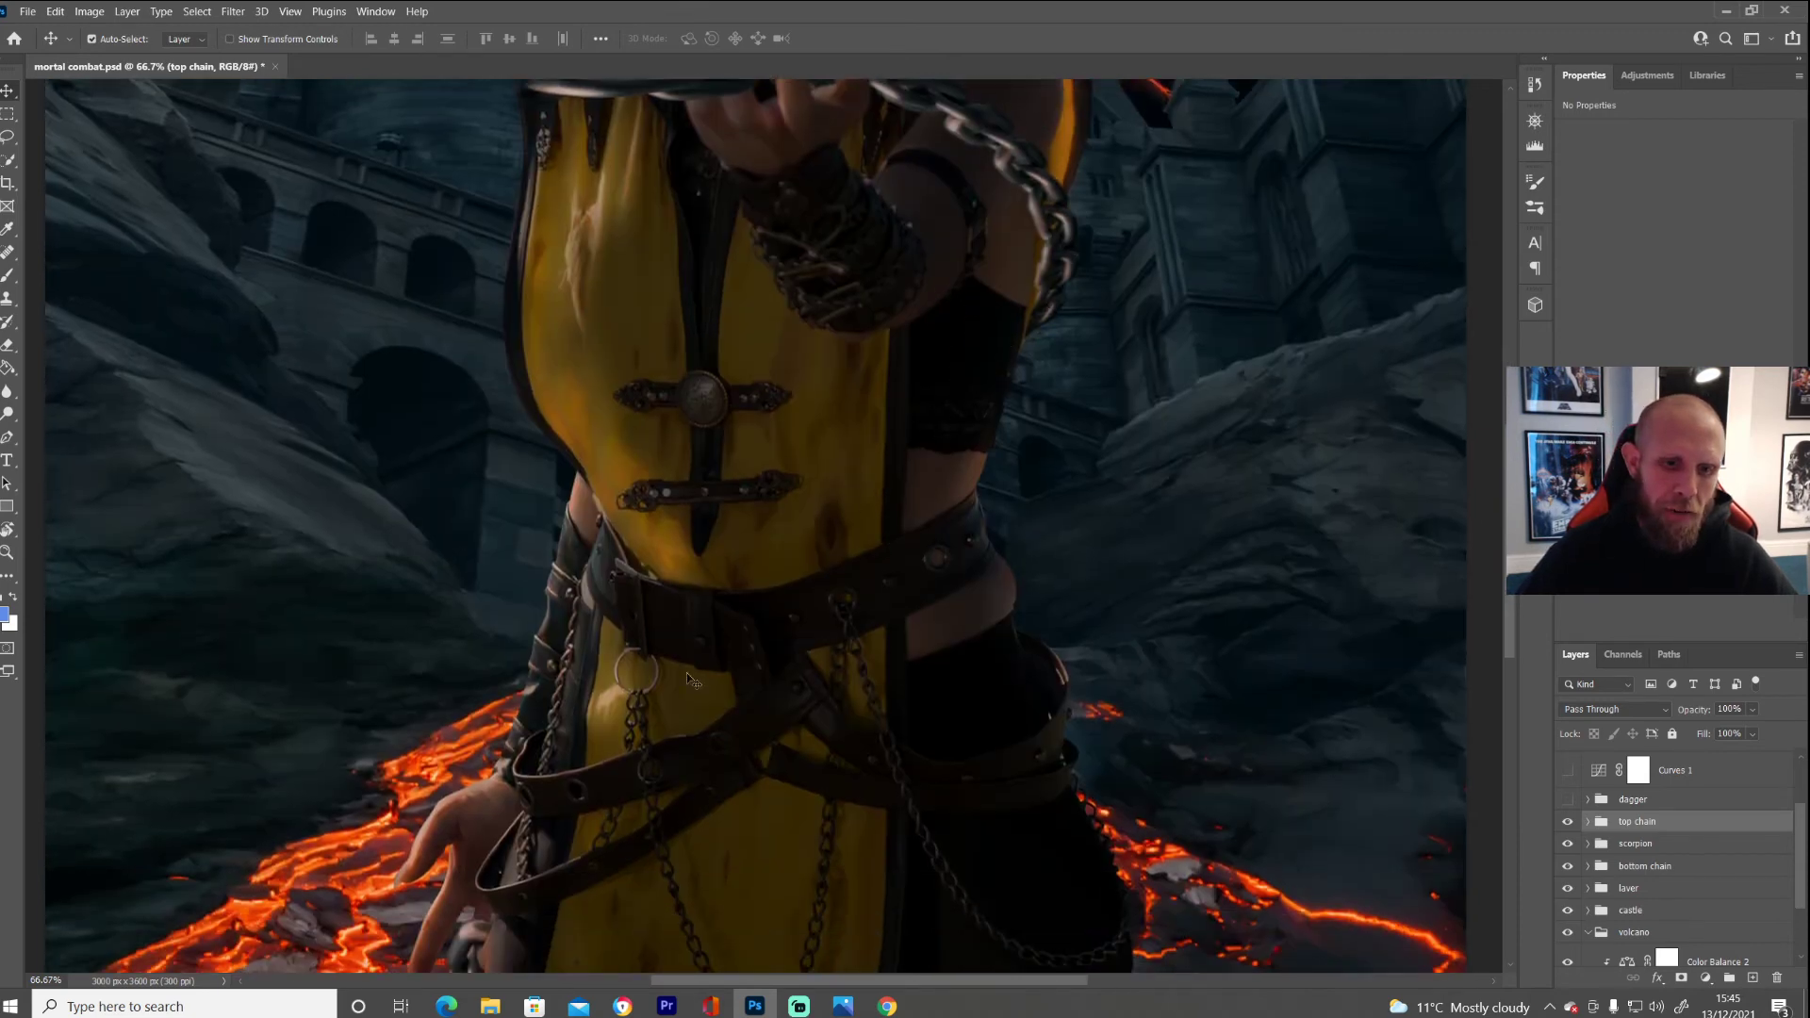
left_click_drag(1511, 644, 1512, 521)
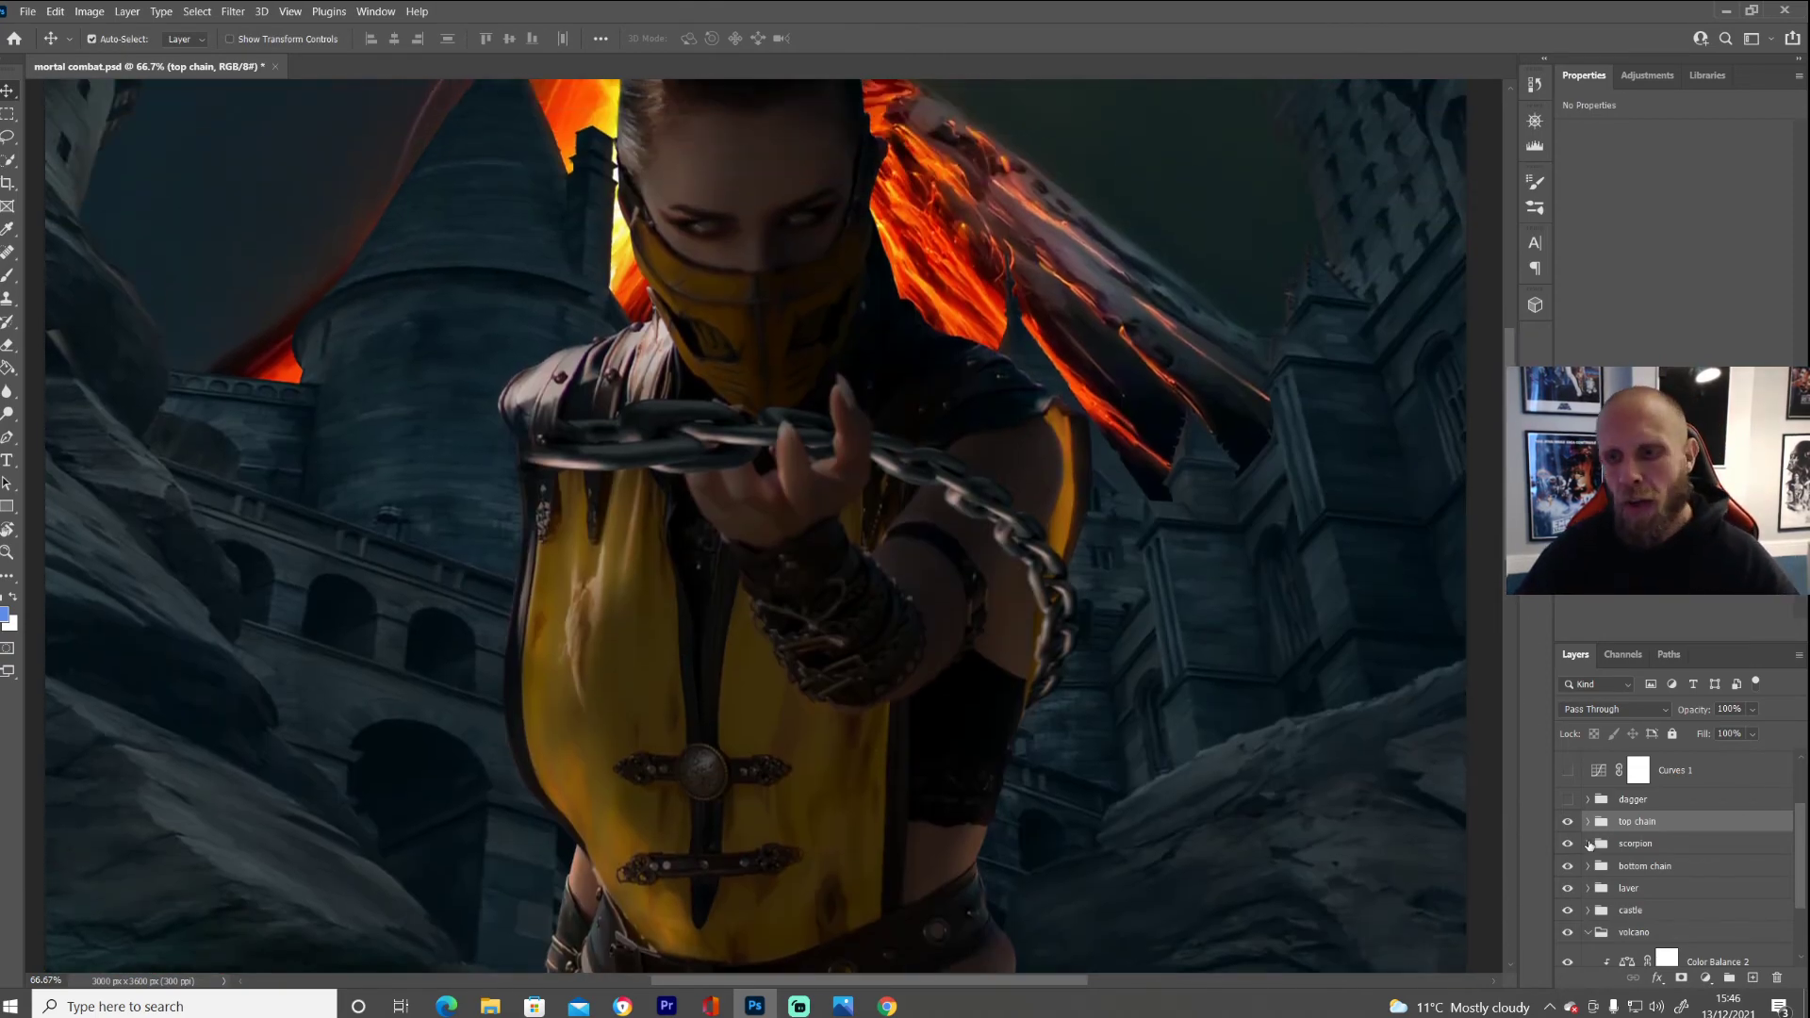
left_click(1588, 822)
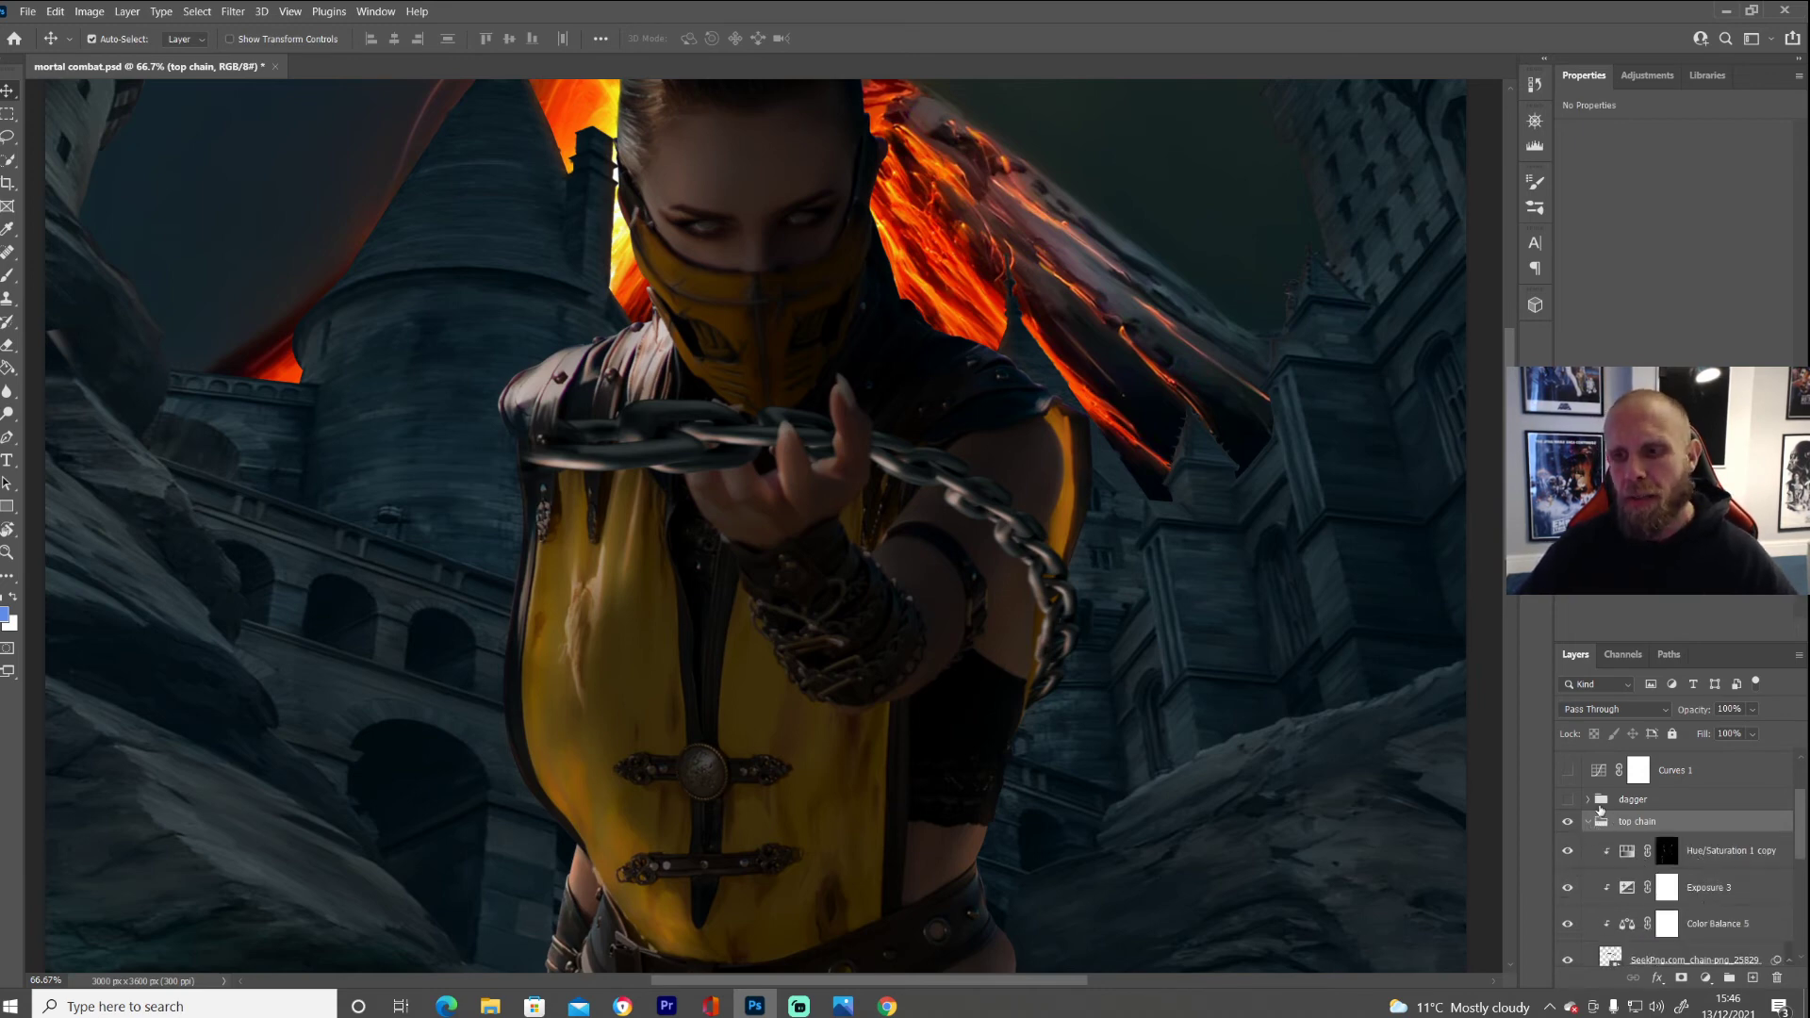
left_click(1588, 821)
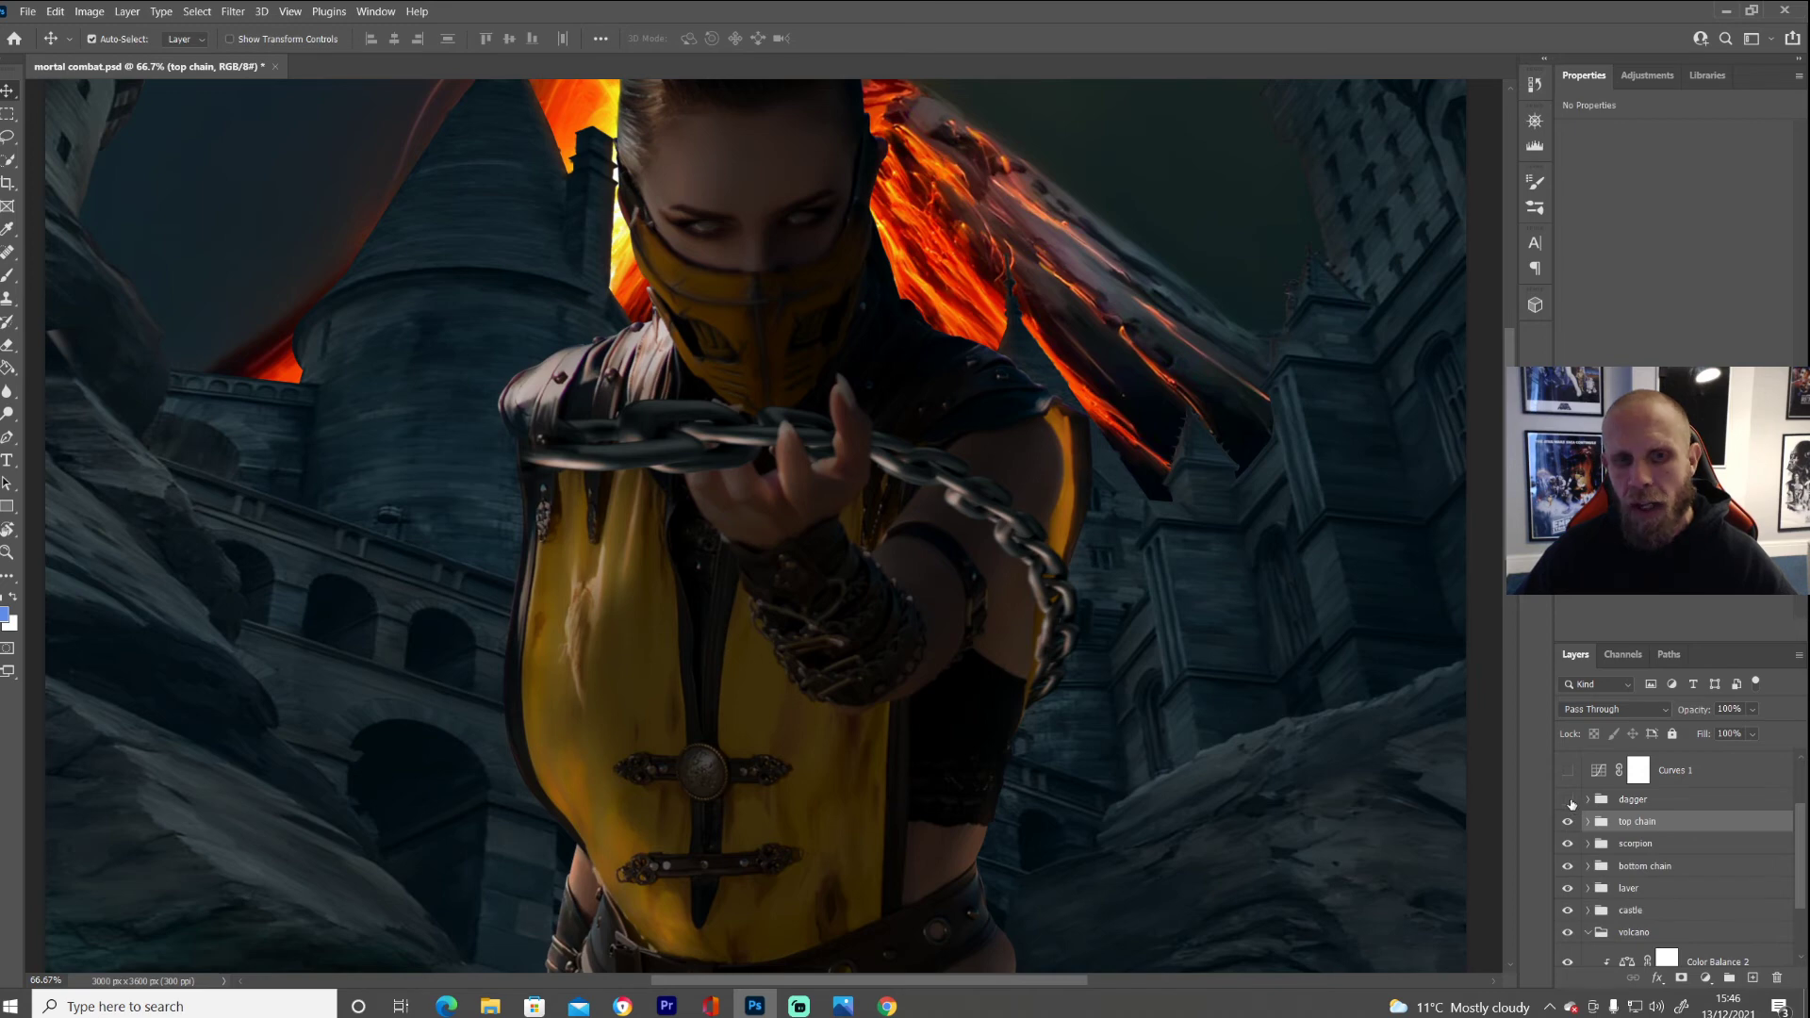
- Show the dagger group, compare it with the dagger photo, and zoom in on the dagger and chain
left_click(1568, 800)
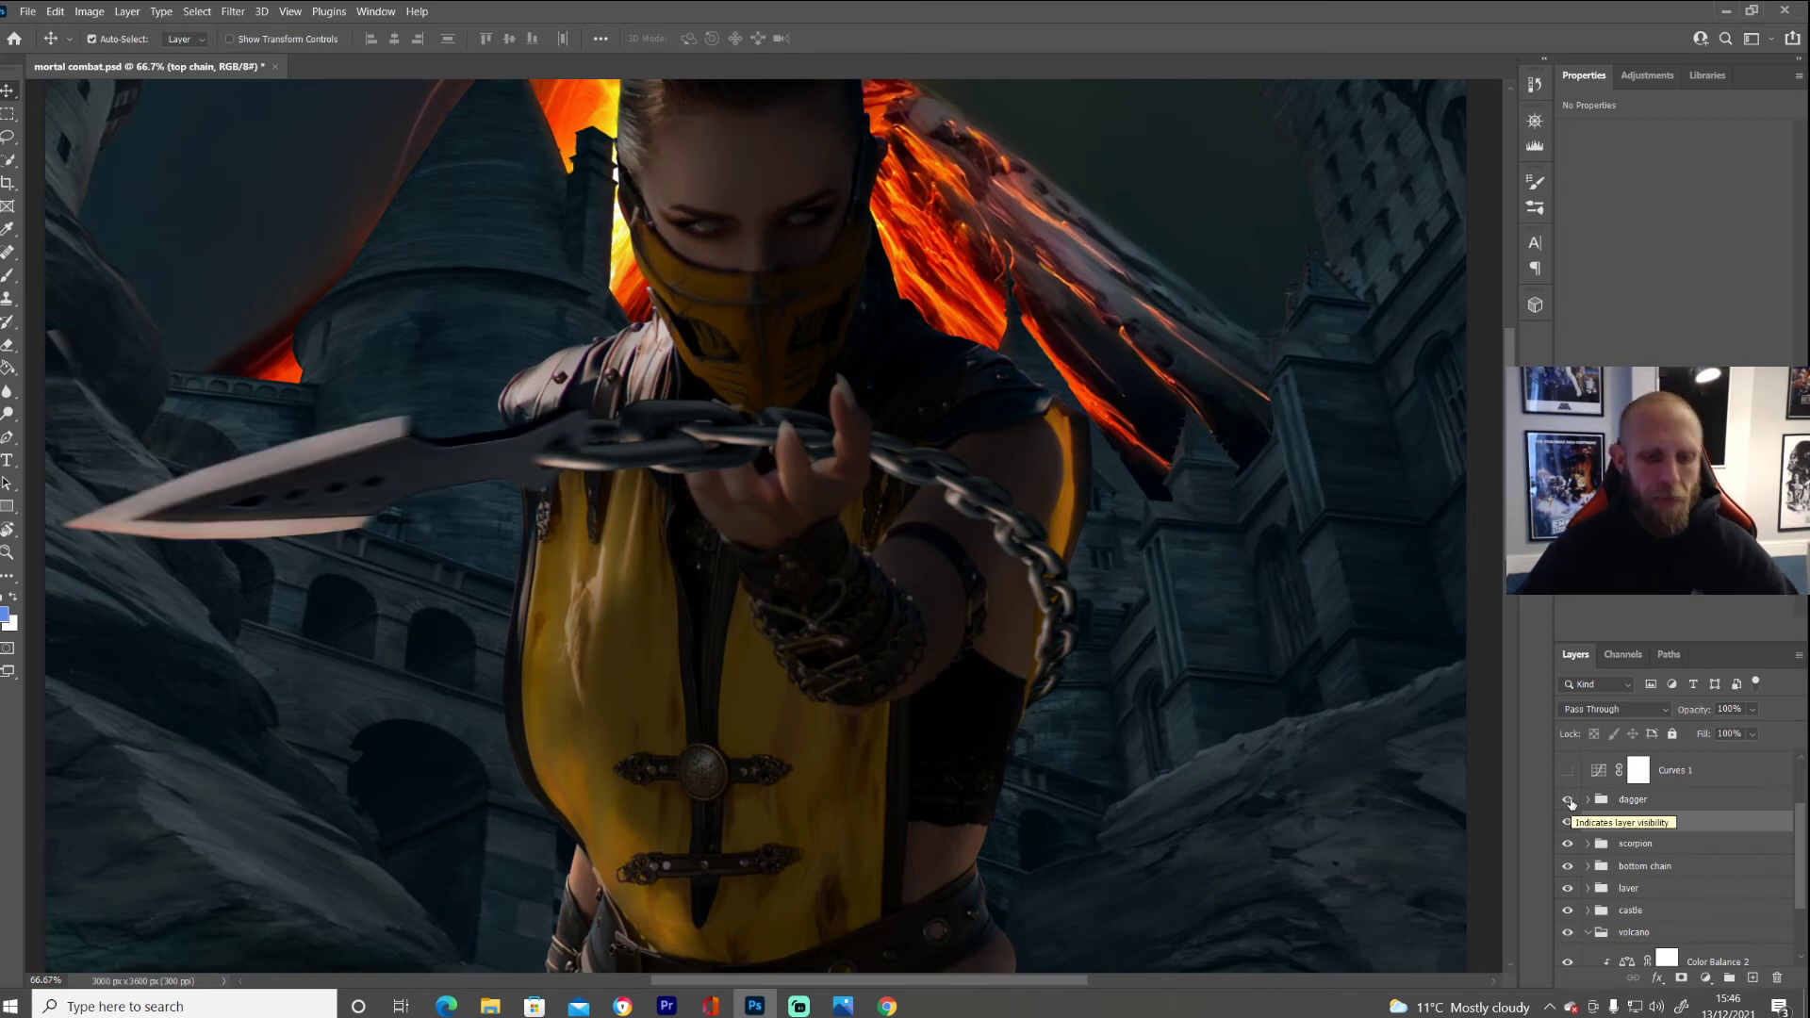
key("ctrl+0")
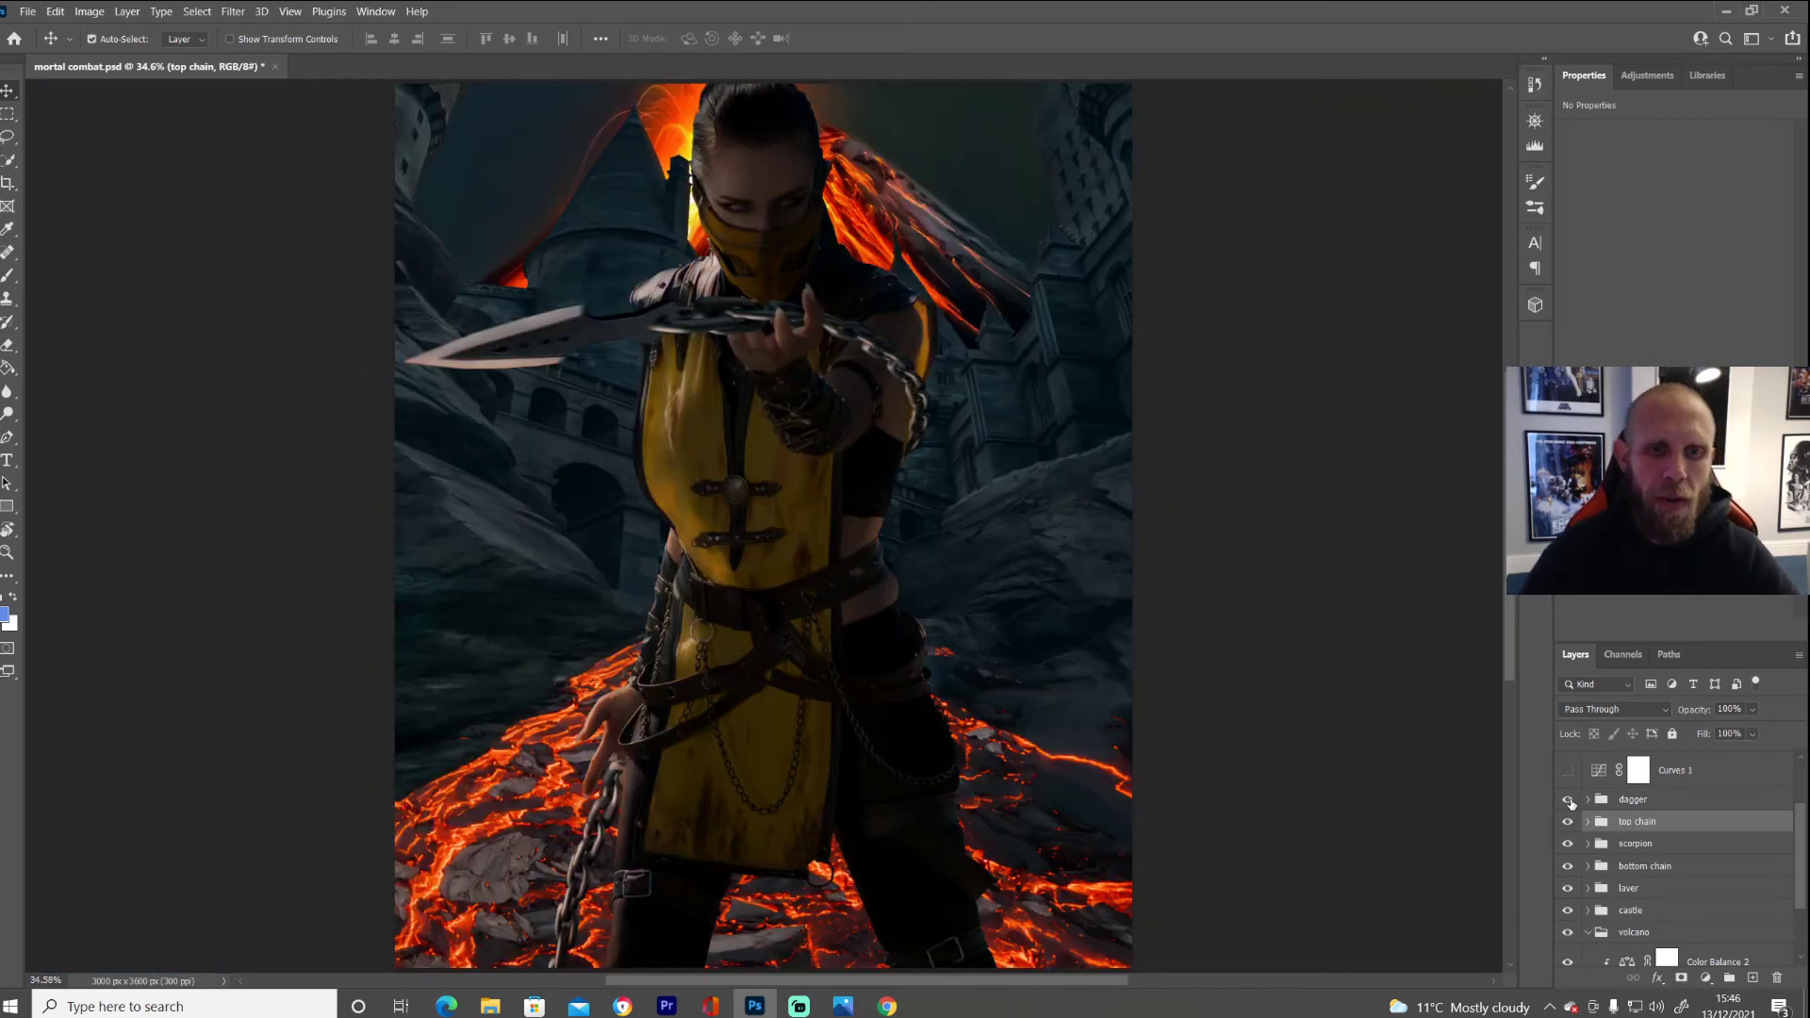
mouse_move(844, 1008)
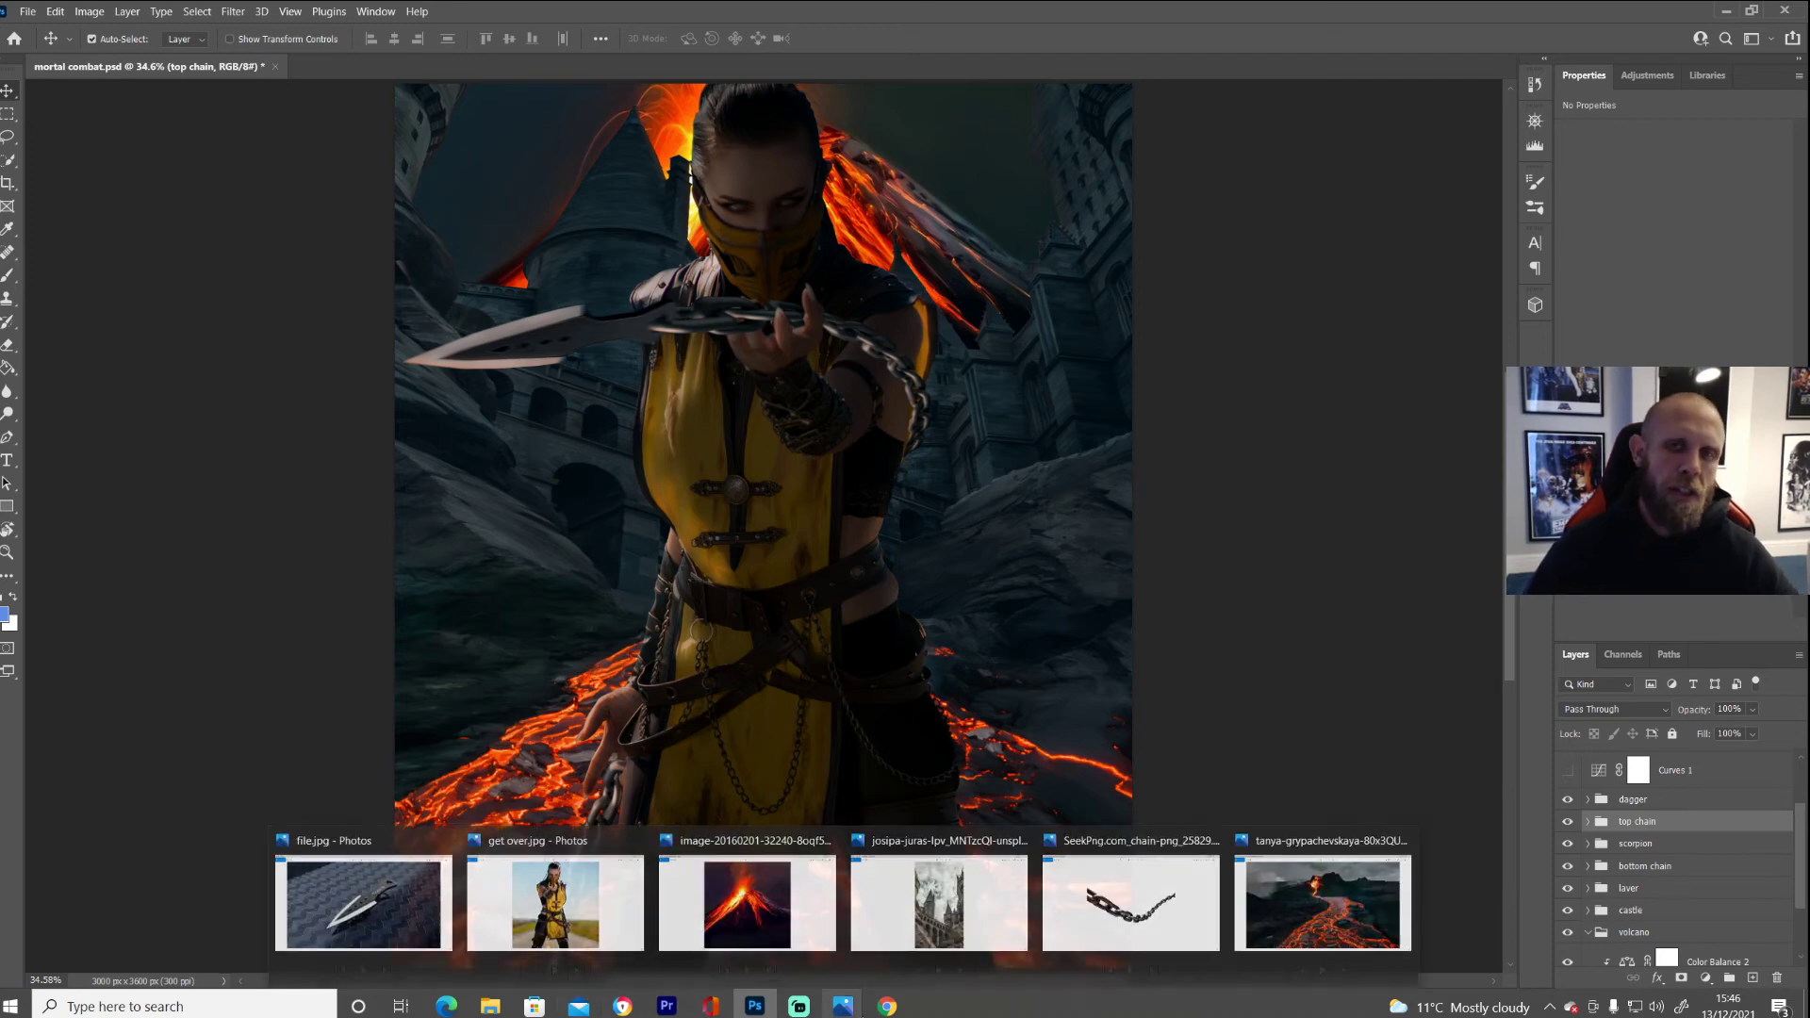
left_click(395, 895)
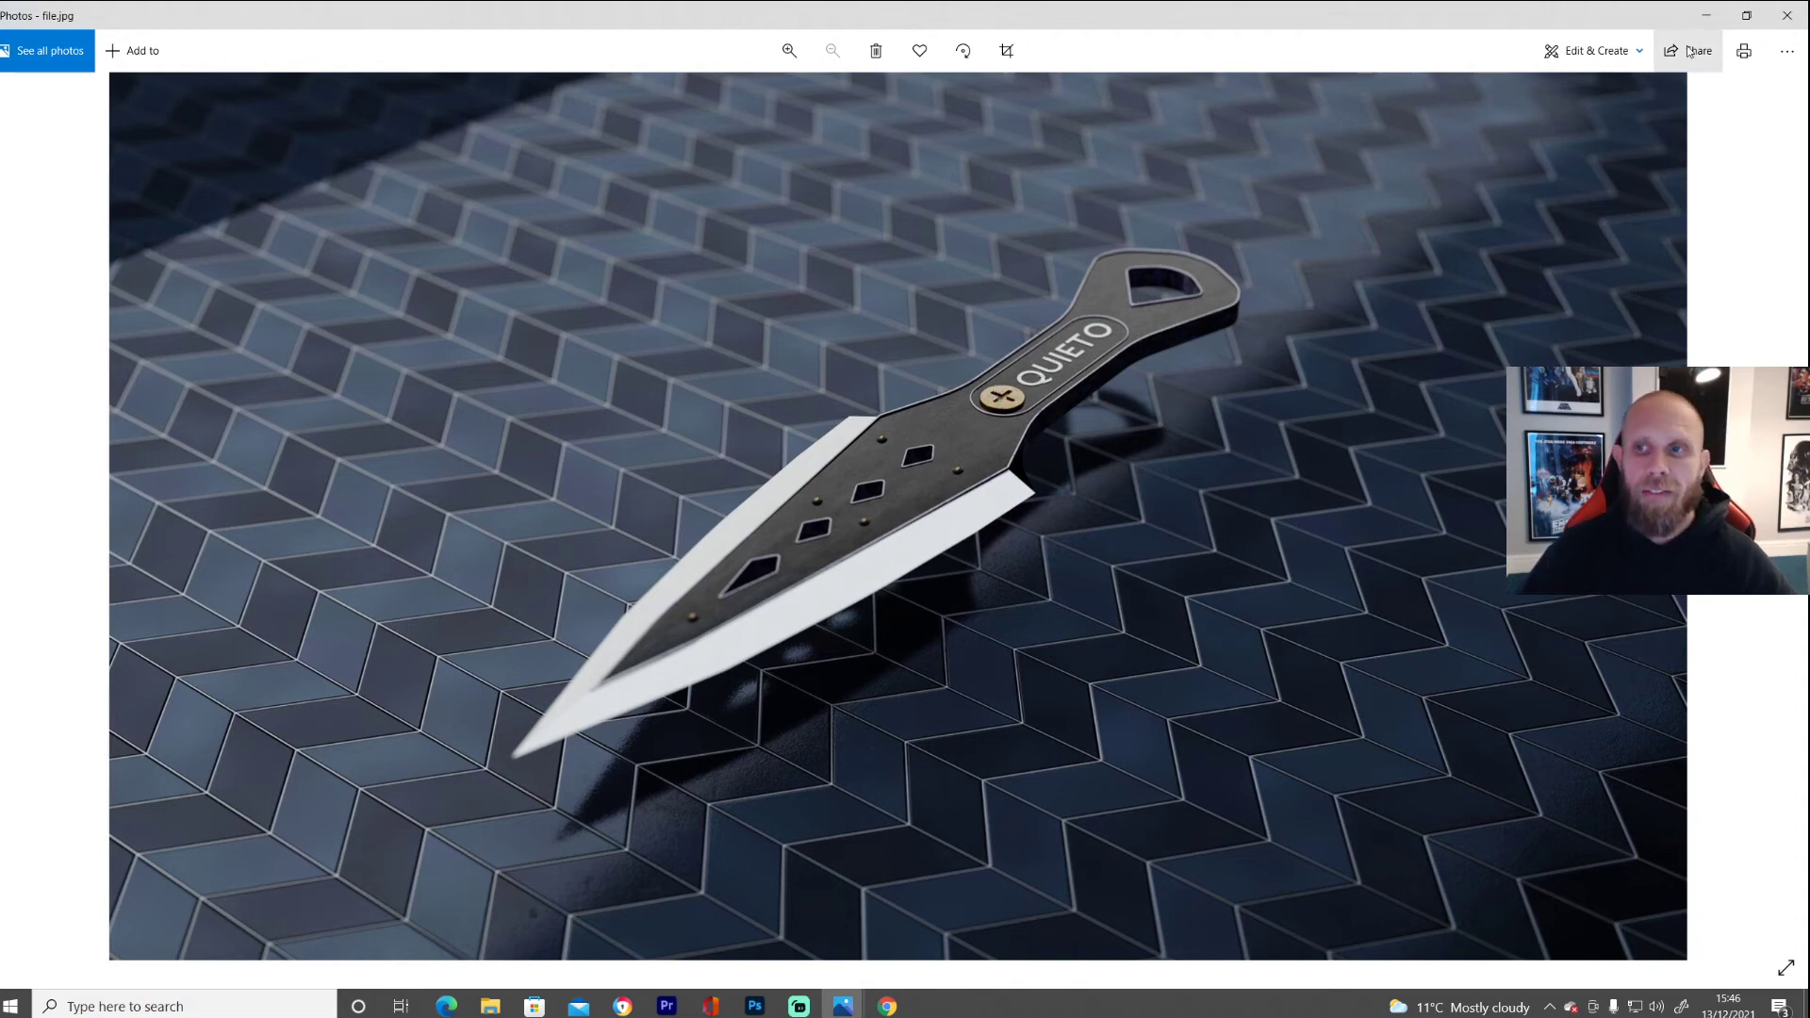
left_click(1707, 15)
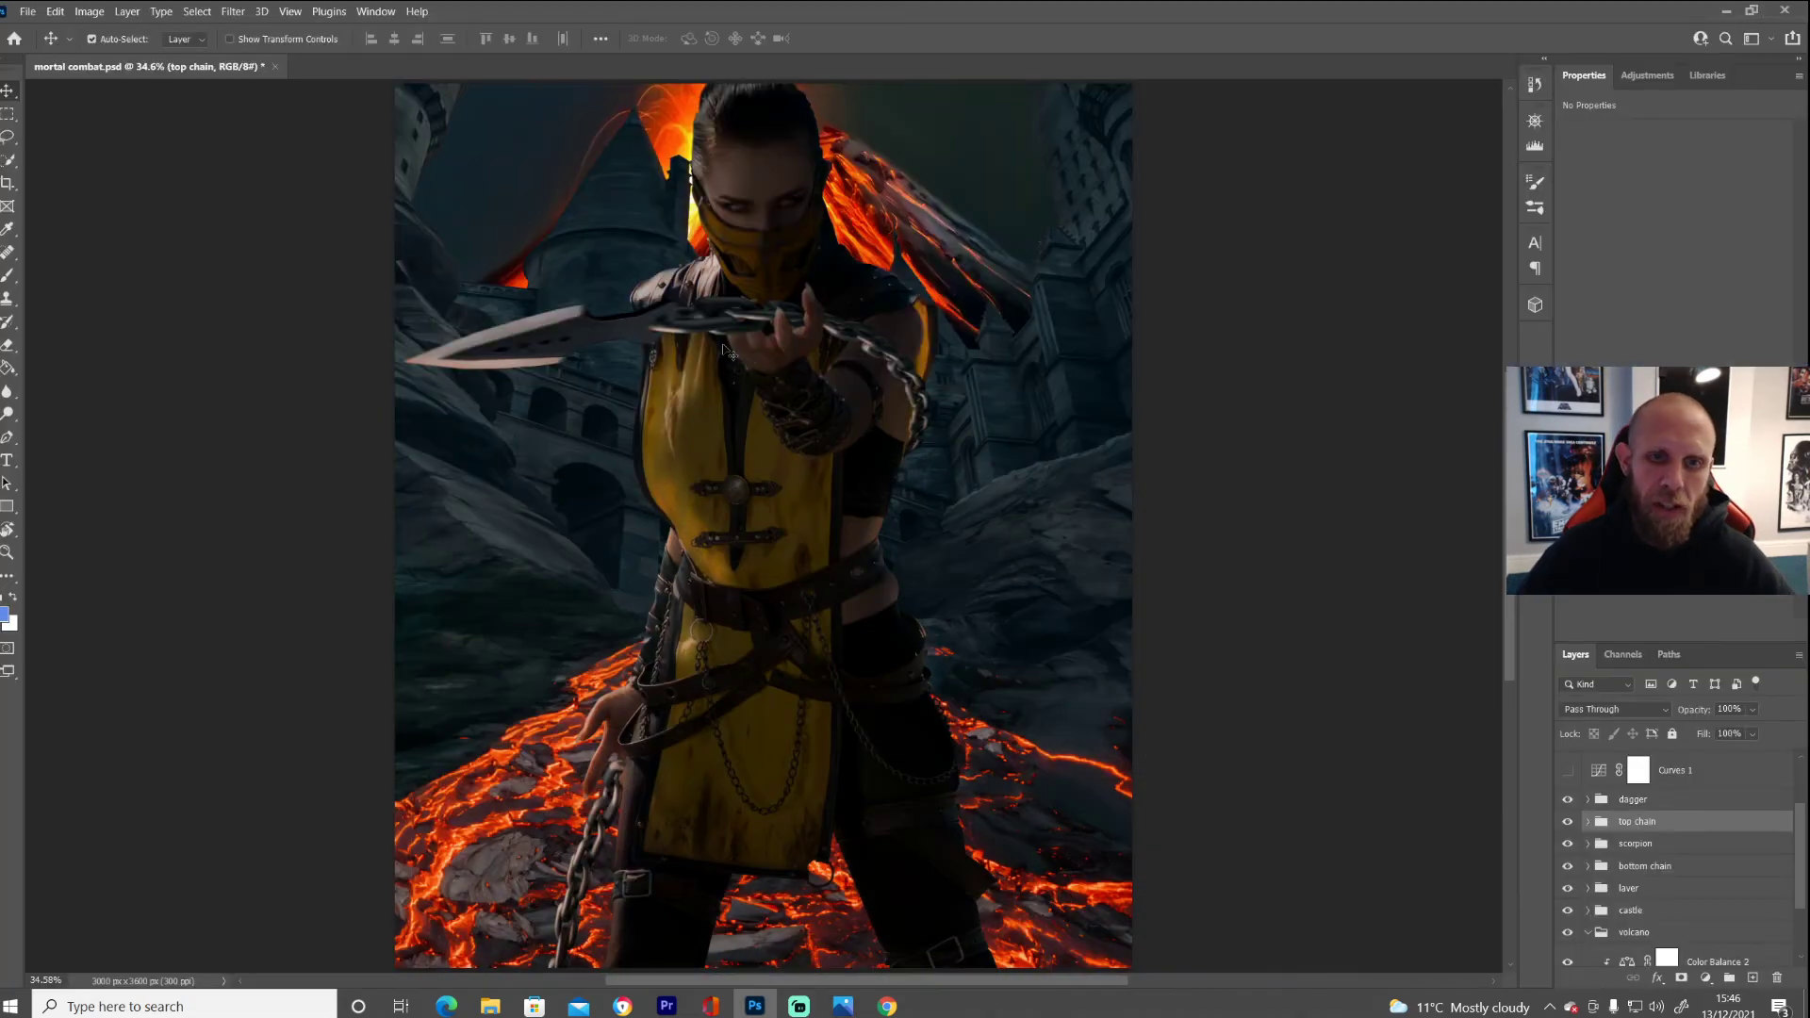
left_click(659, 352, "ctrl")
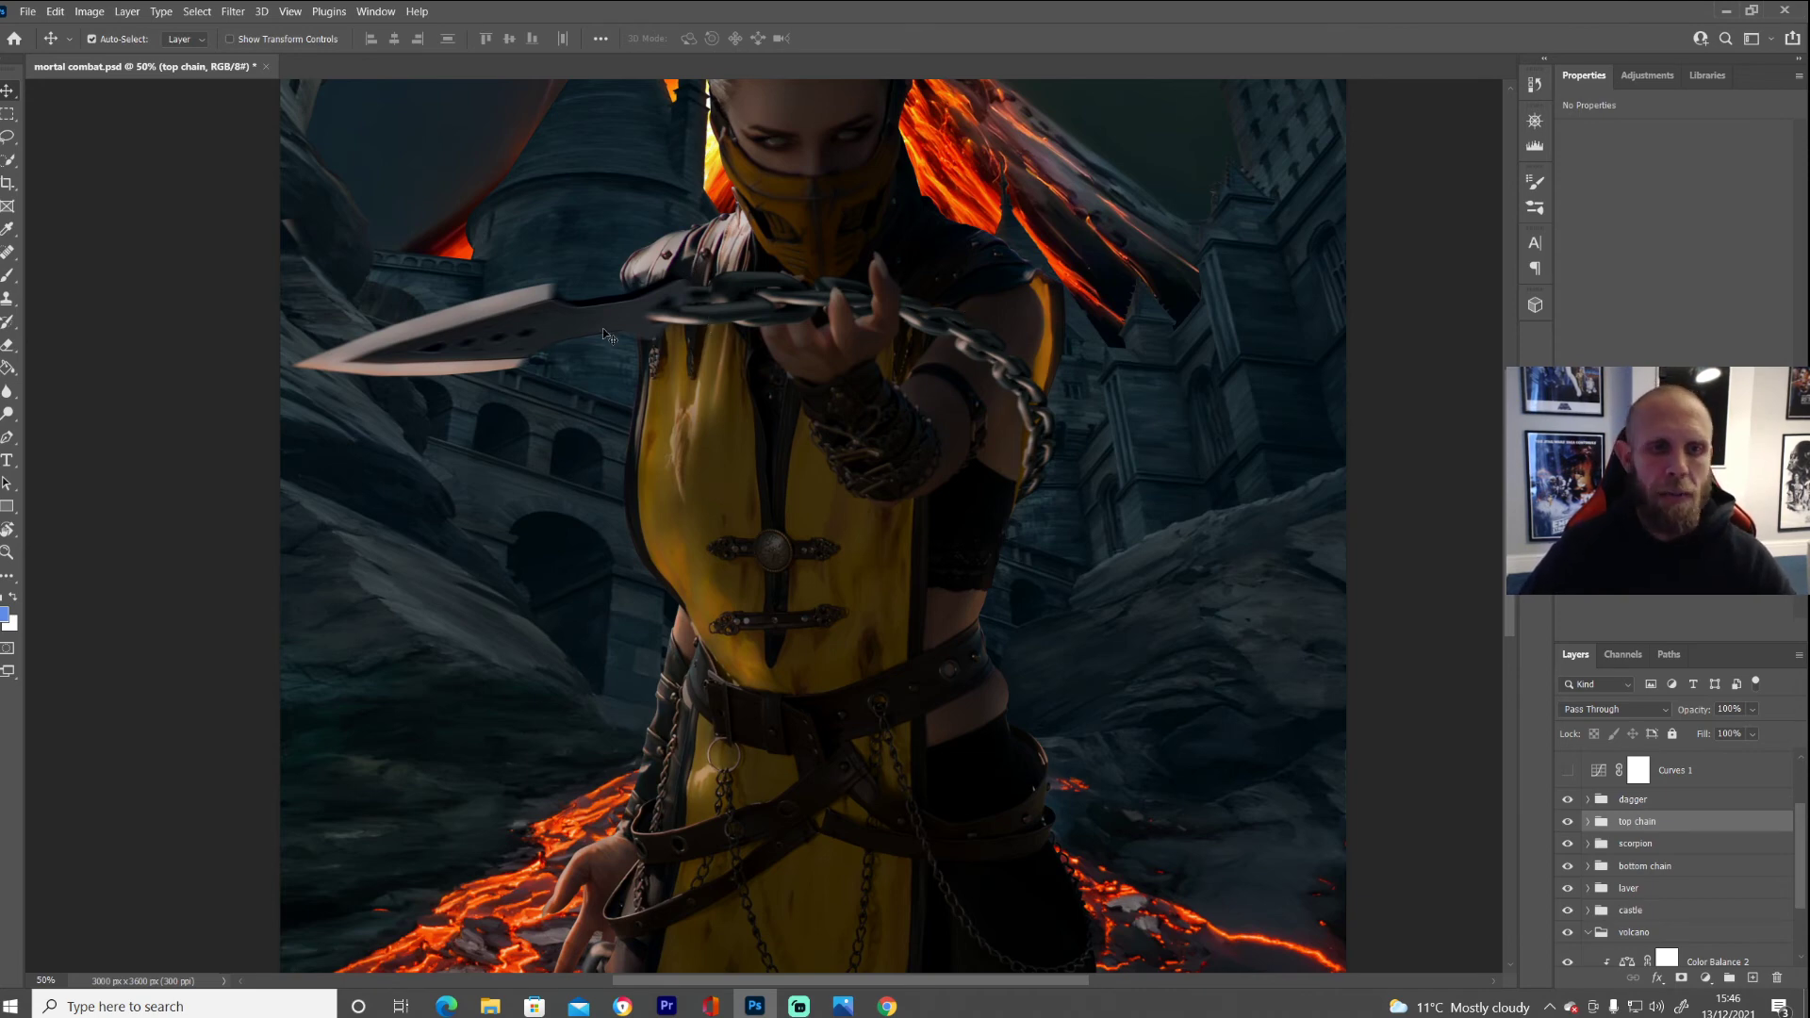
scroll(568, 354, "down", 3)
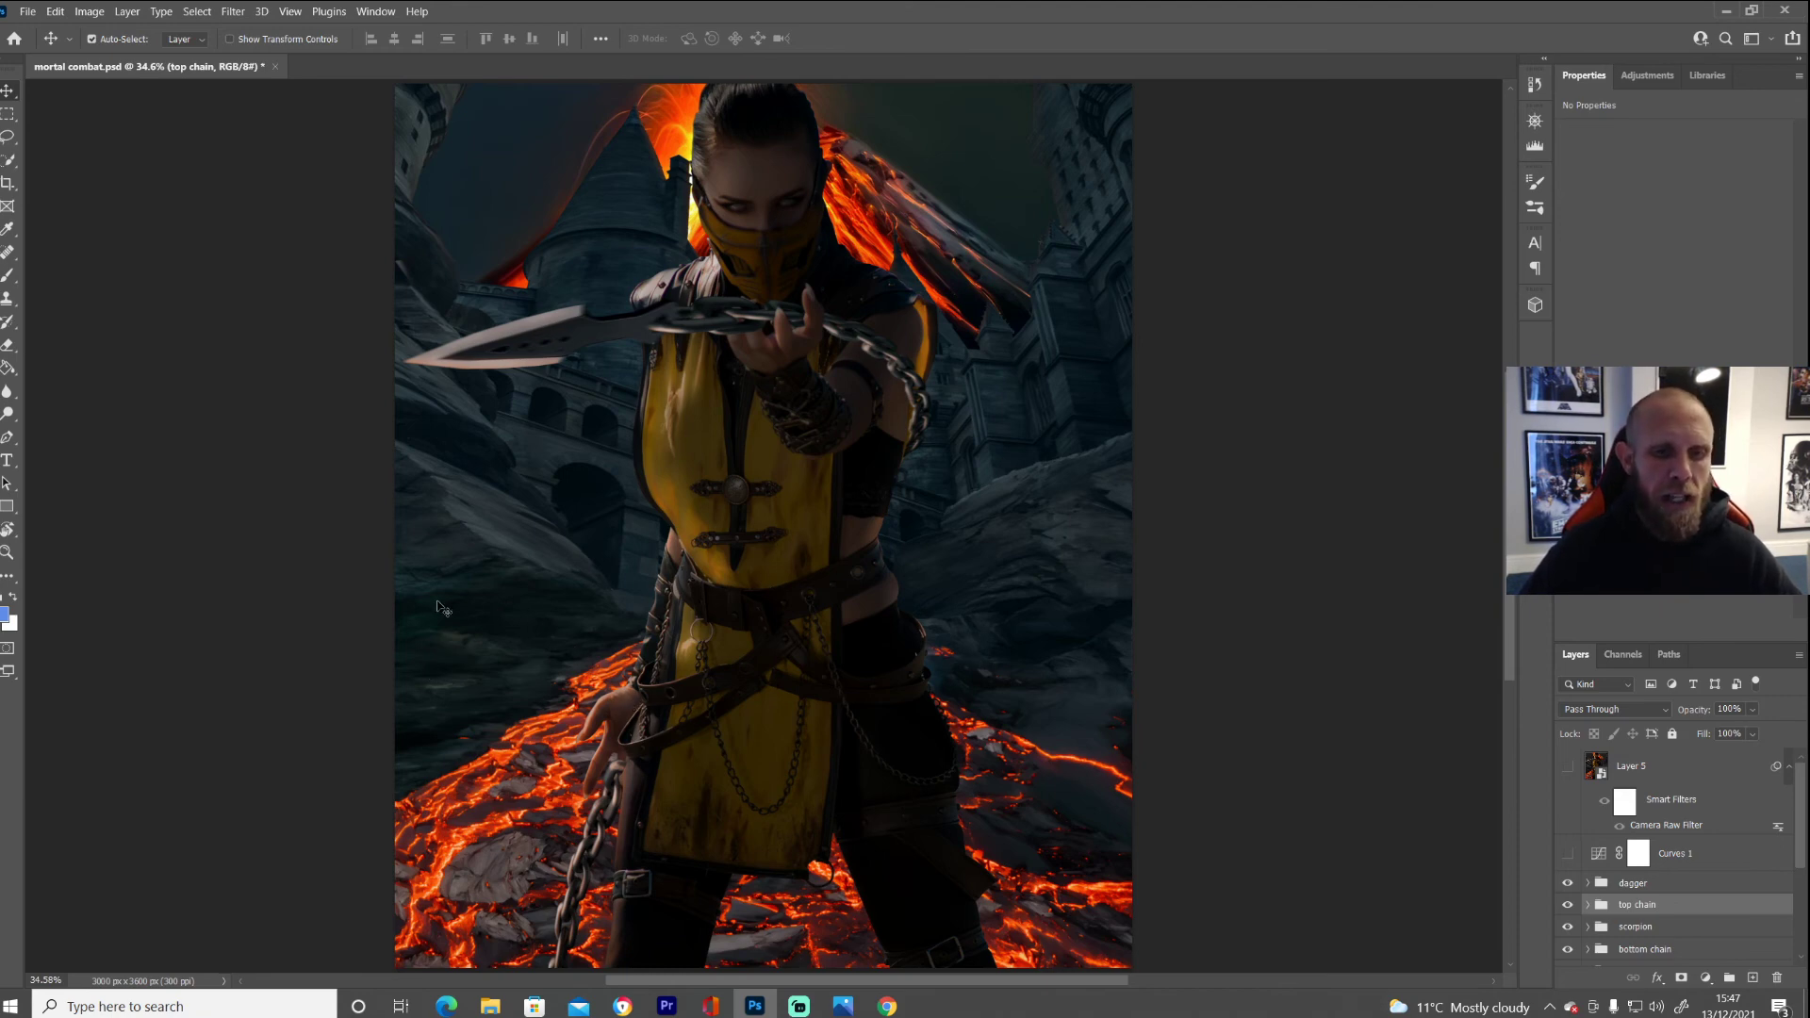
- Toggle the lava layer off and back on to compare its effect
scroll(1602, 849, "down", 3)
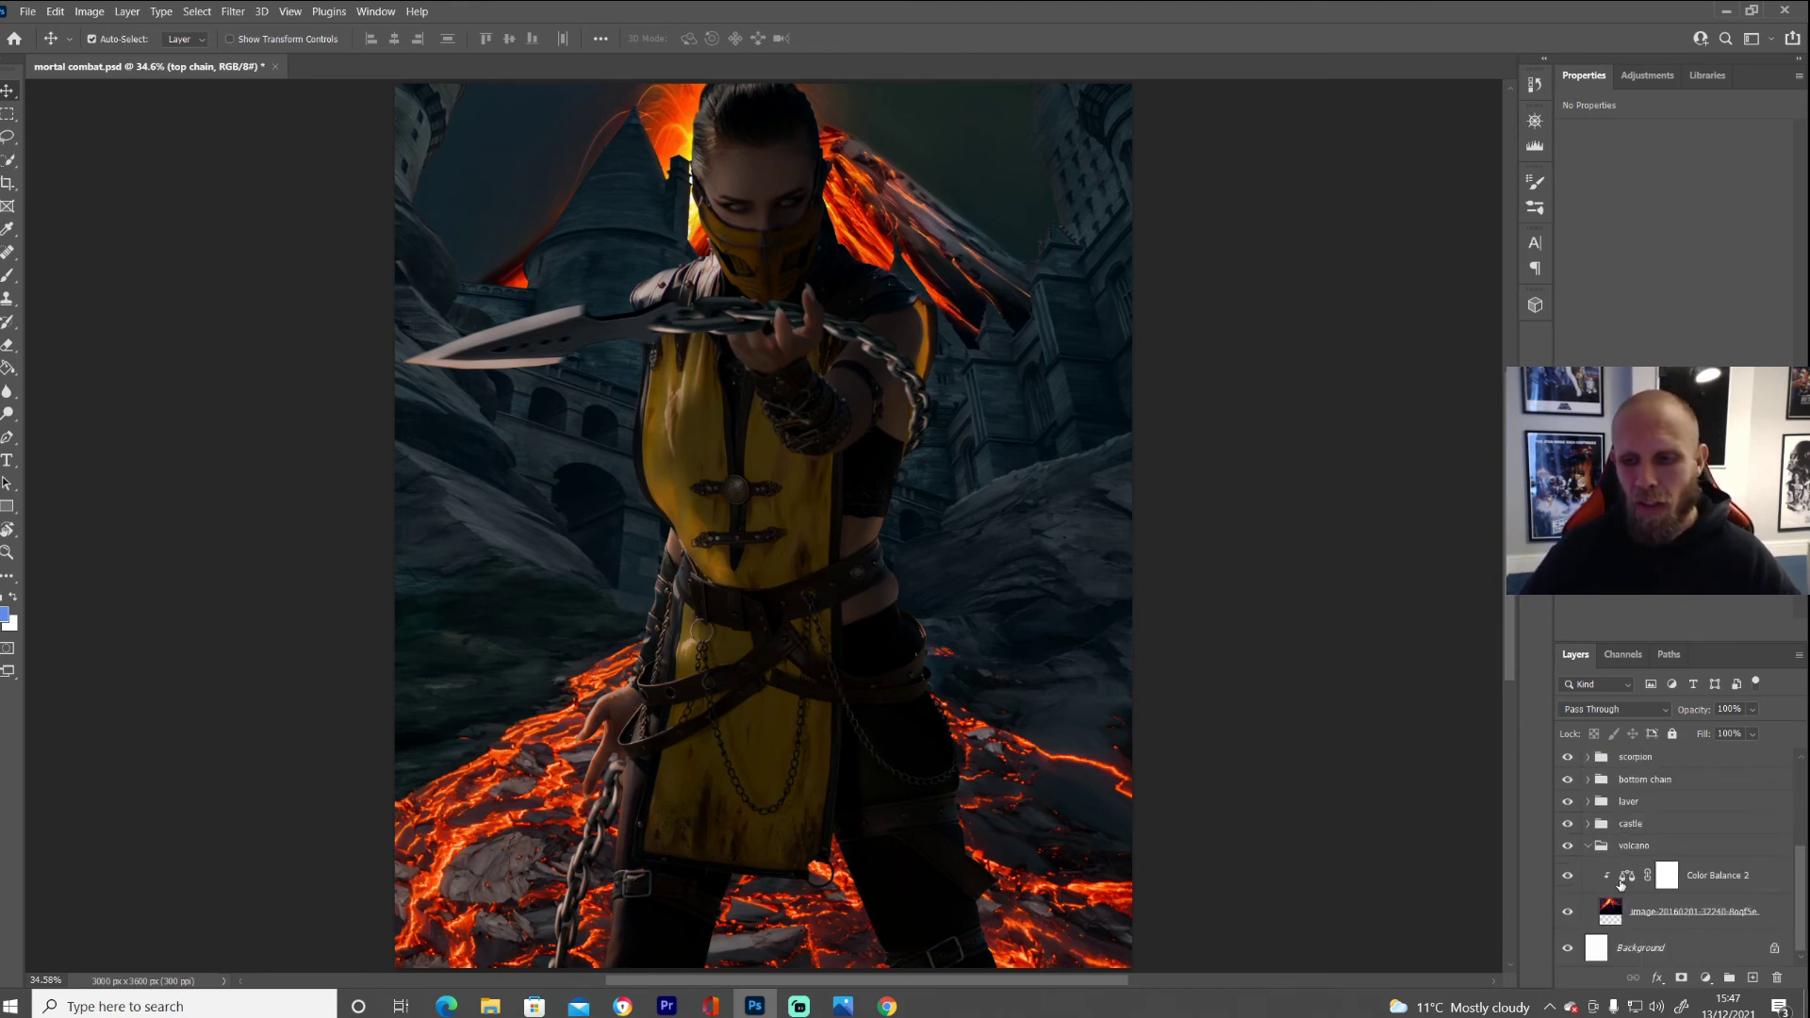
left_click(1567, 802)
left_click(1567, 802)
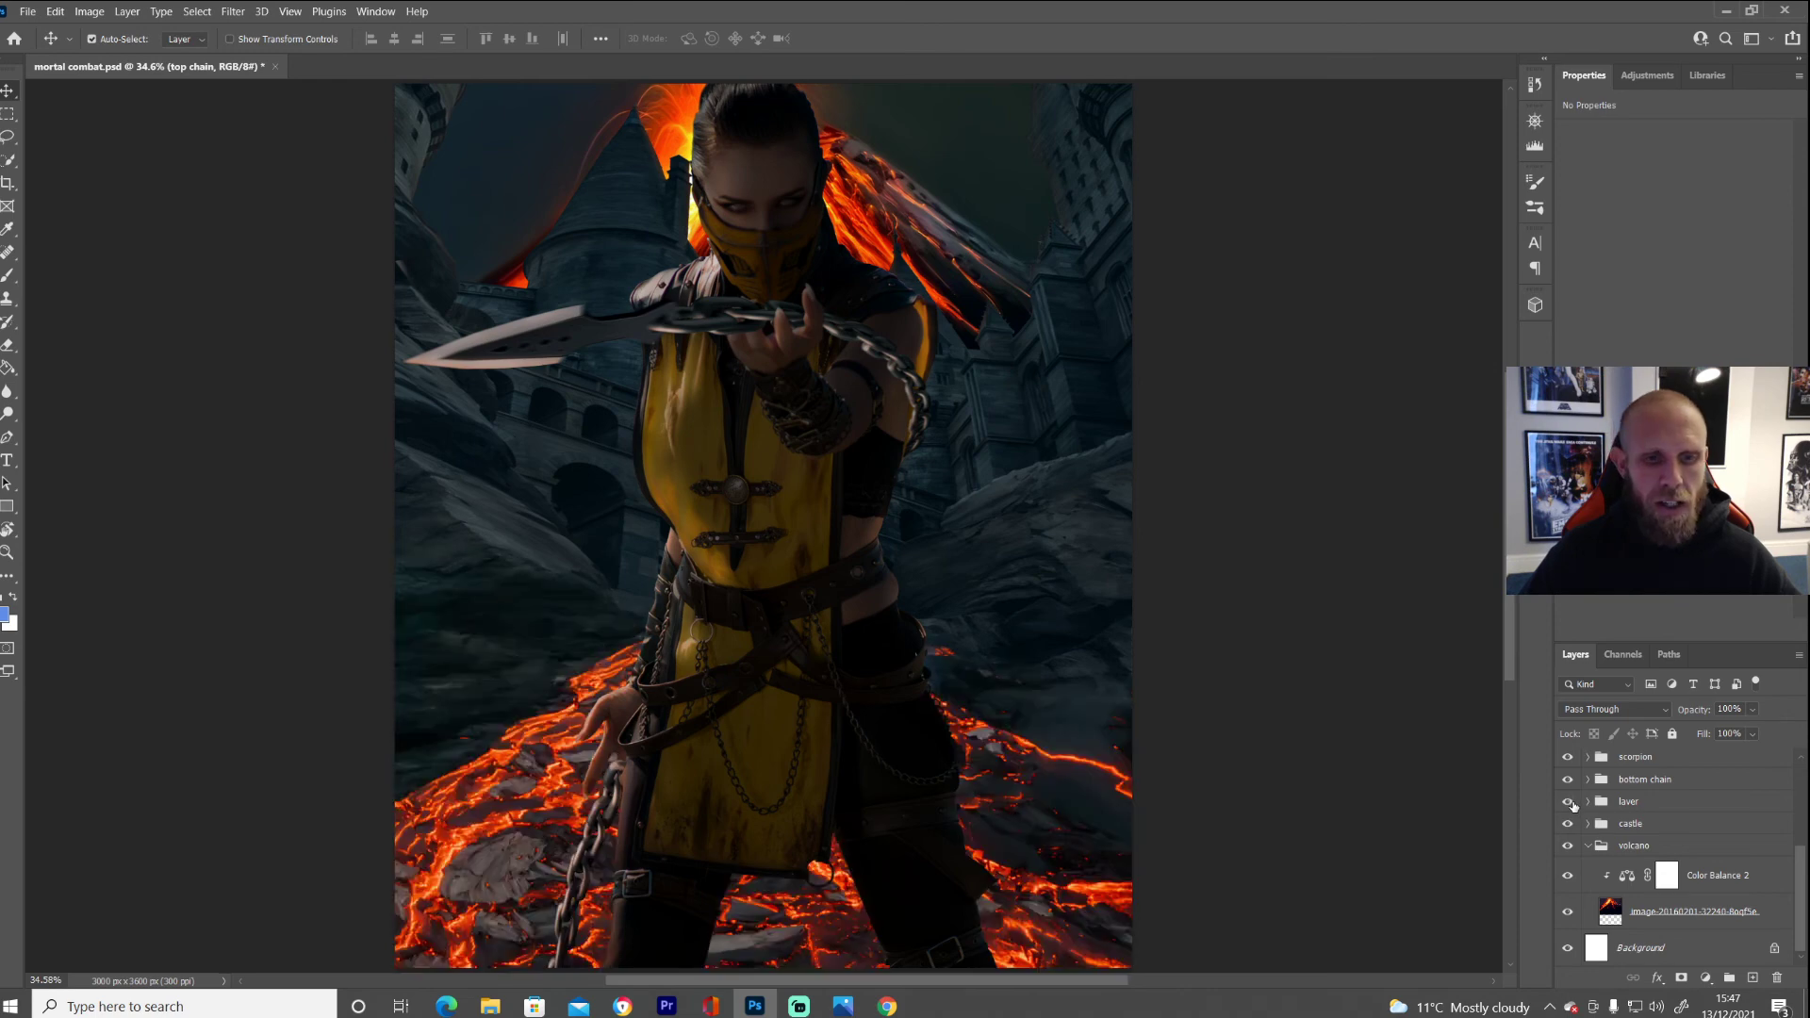
left_click(1568, 802)
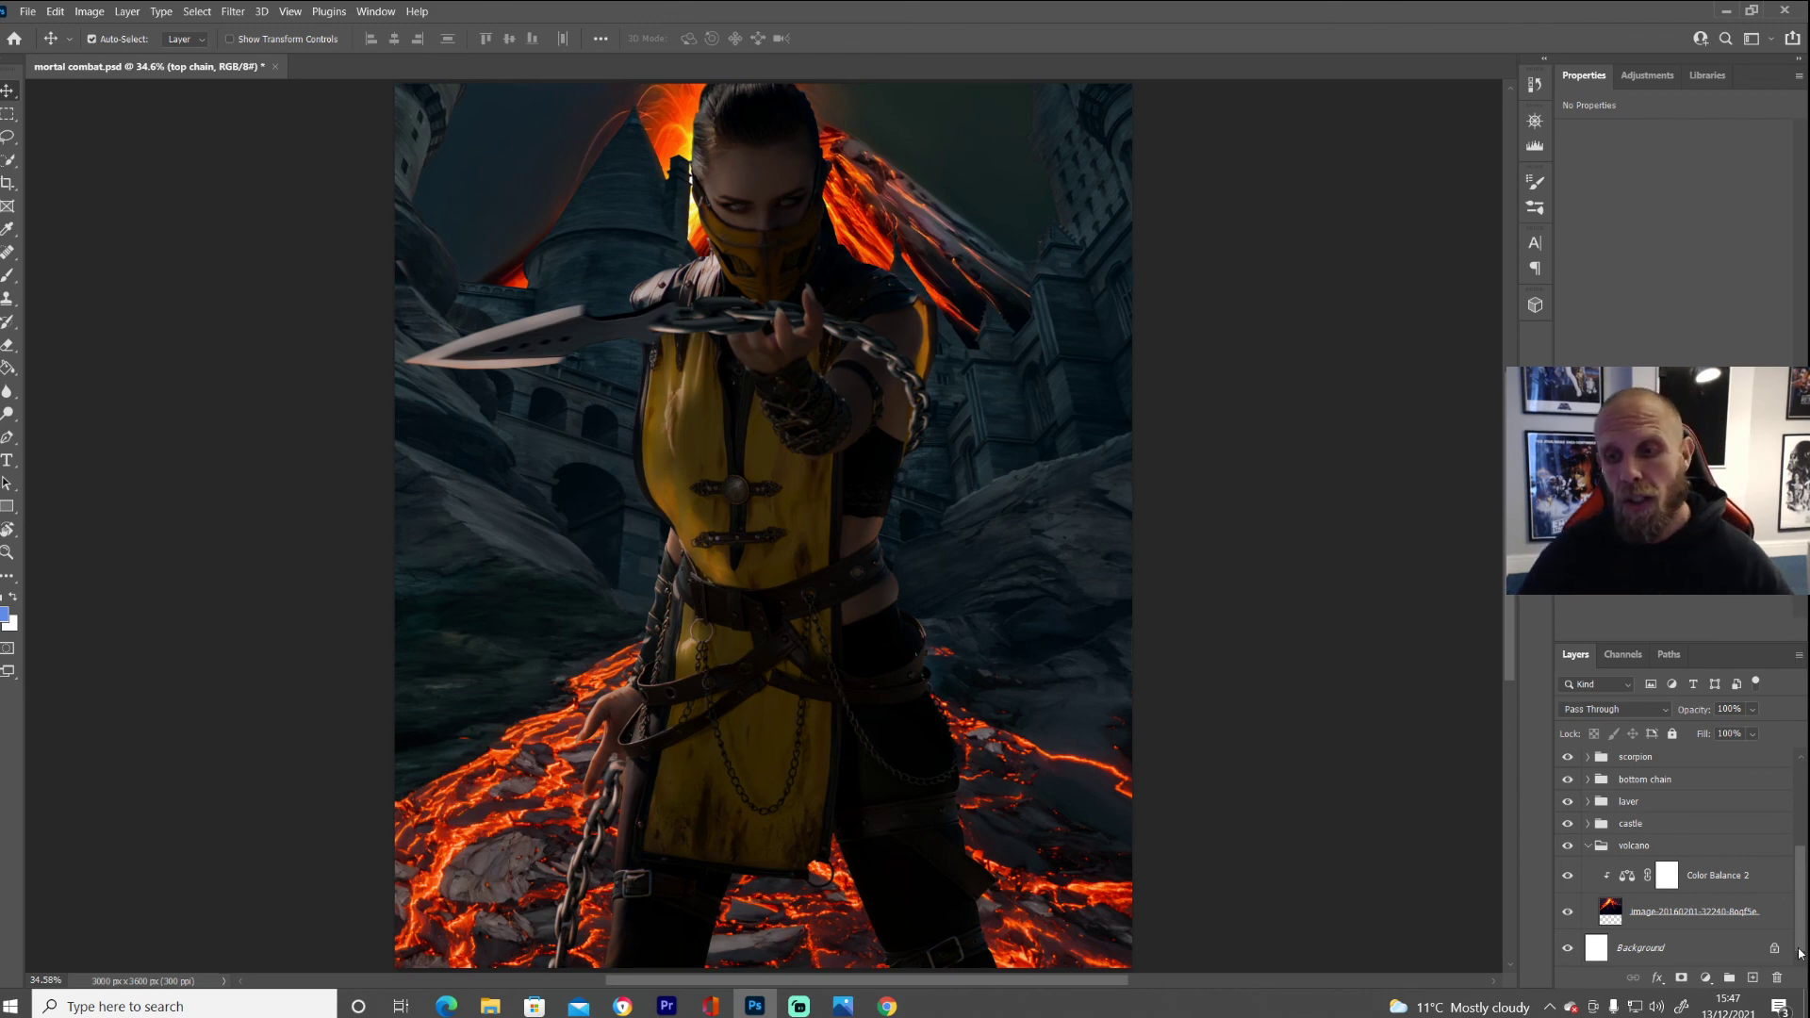
- Turn on Curves 1 and the Camera Raw-graded Layer 5, and select Layer 5
scroll(1632, 913, "up", 3)
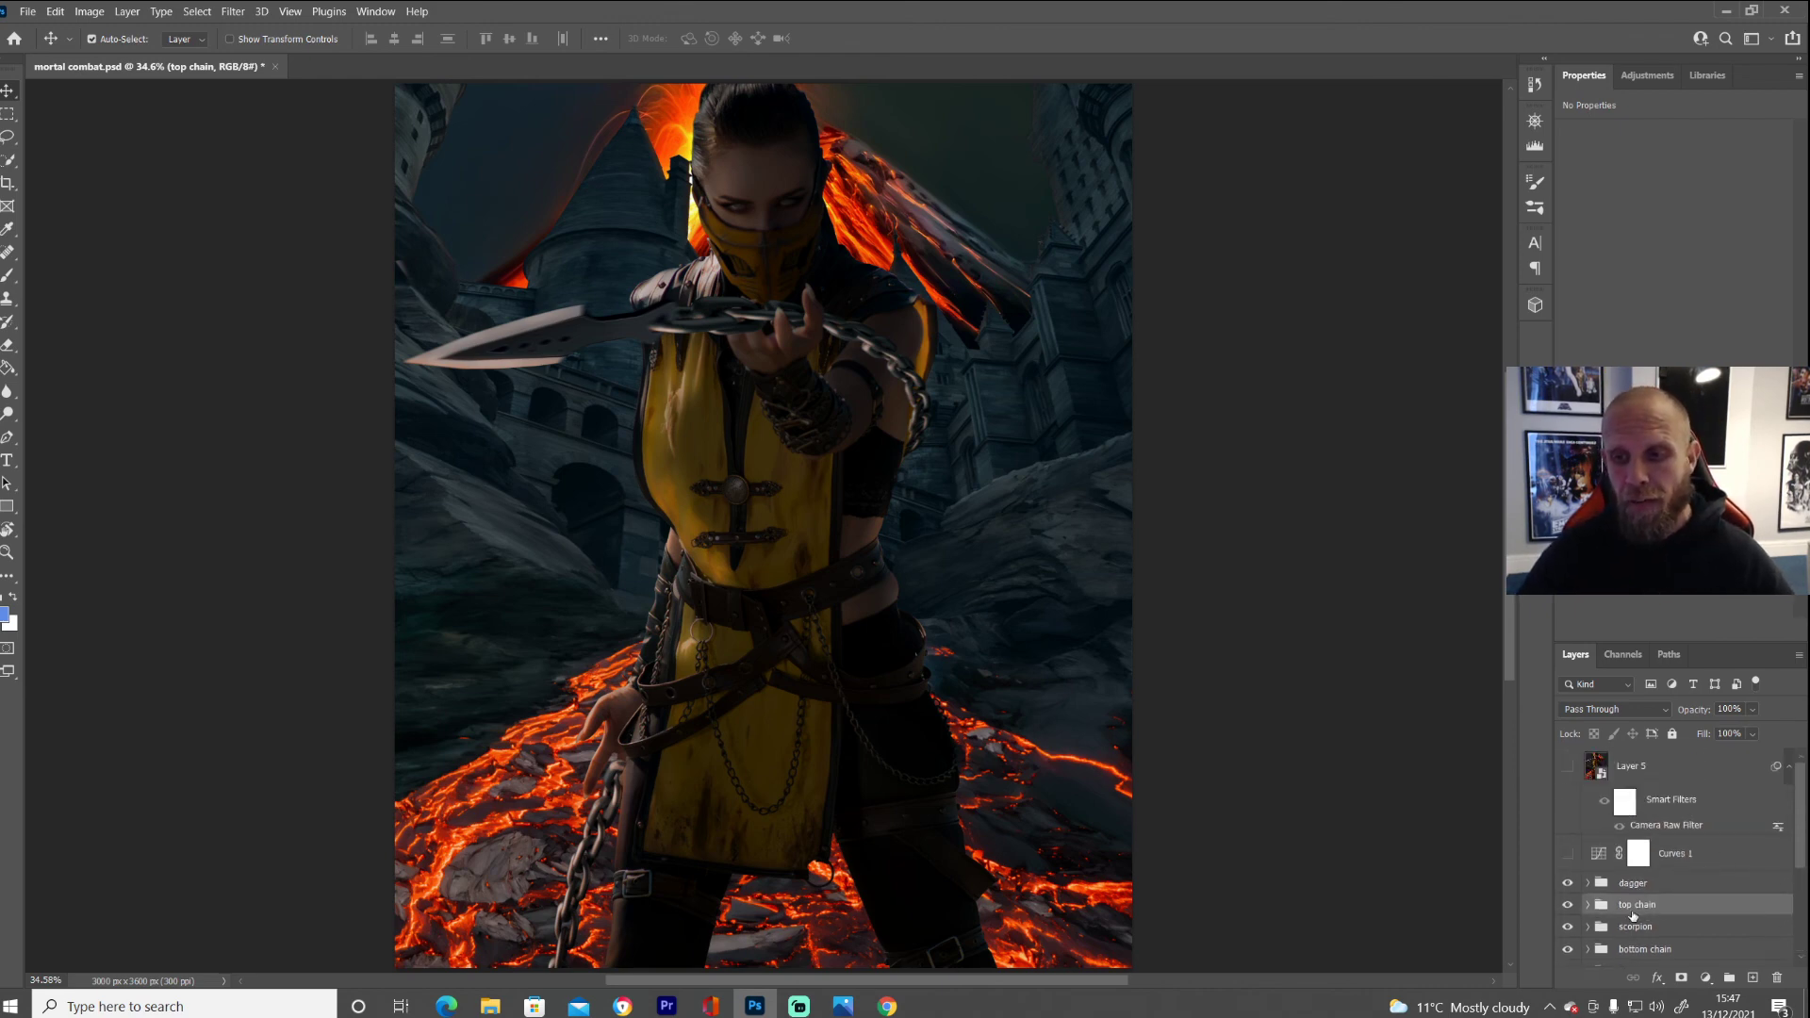
left_click(1568, 854)
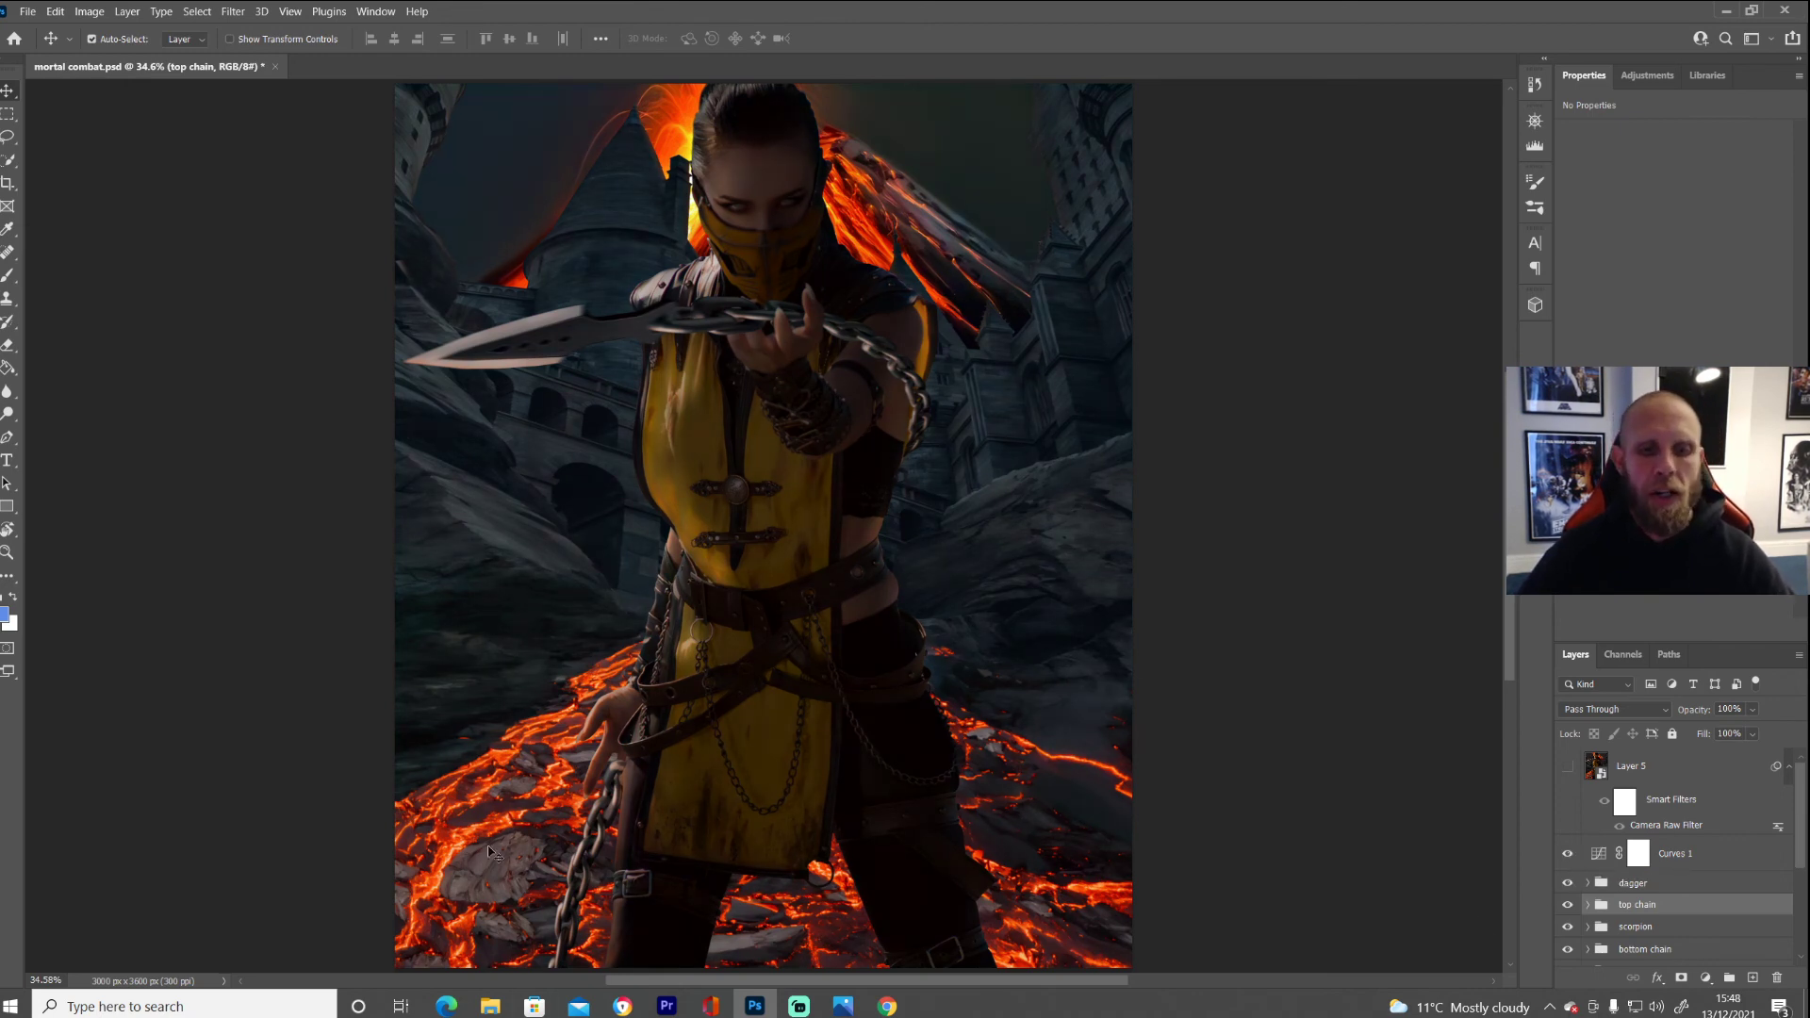
left_click(1568, 766)
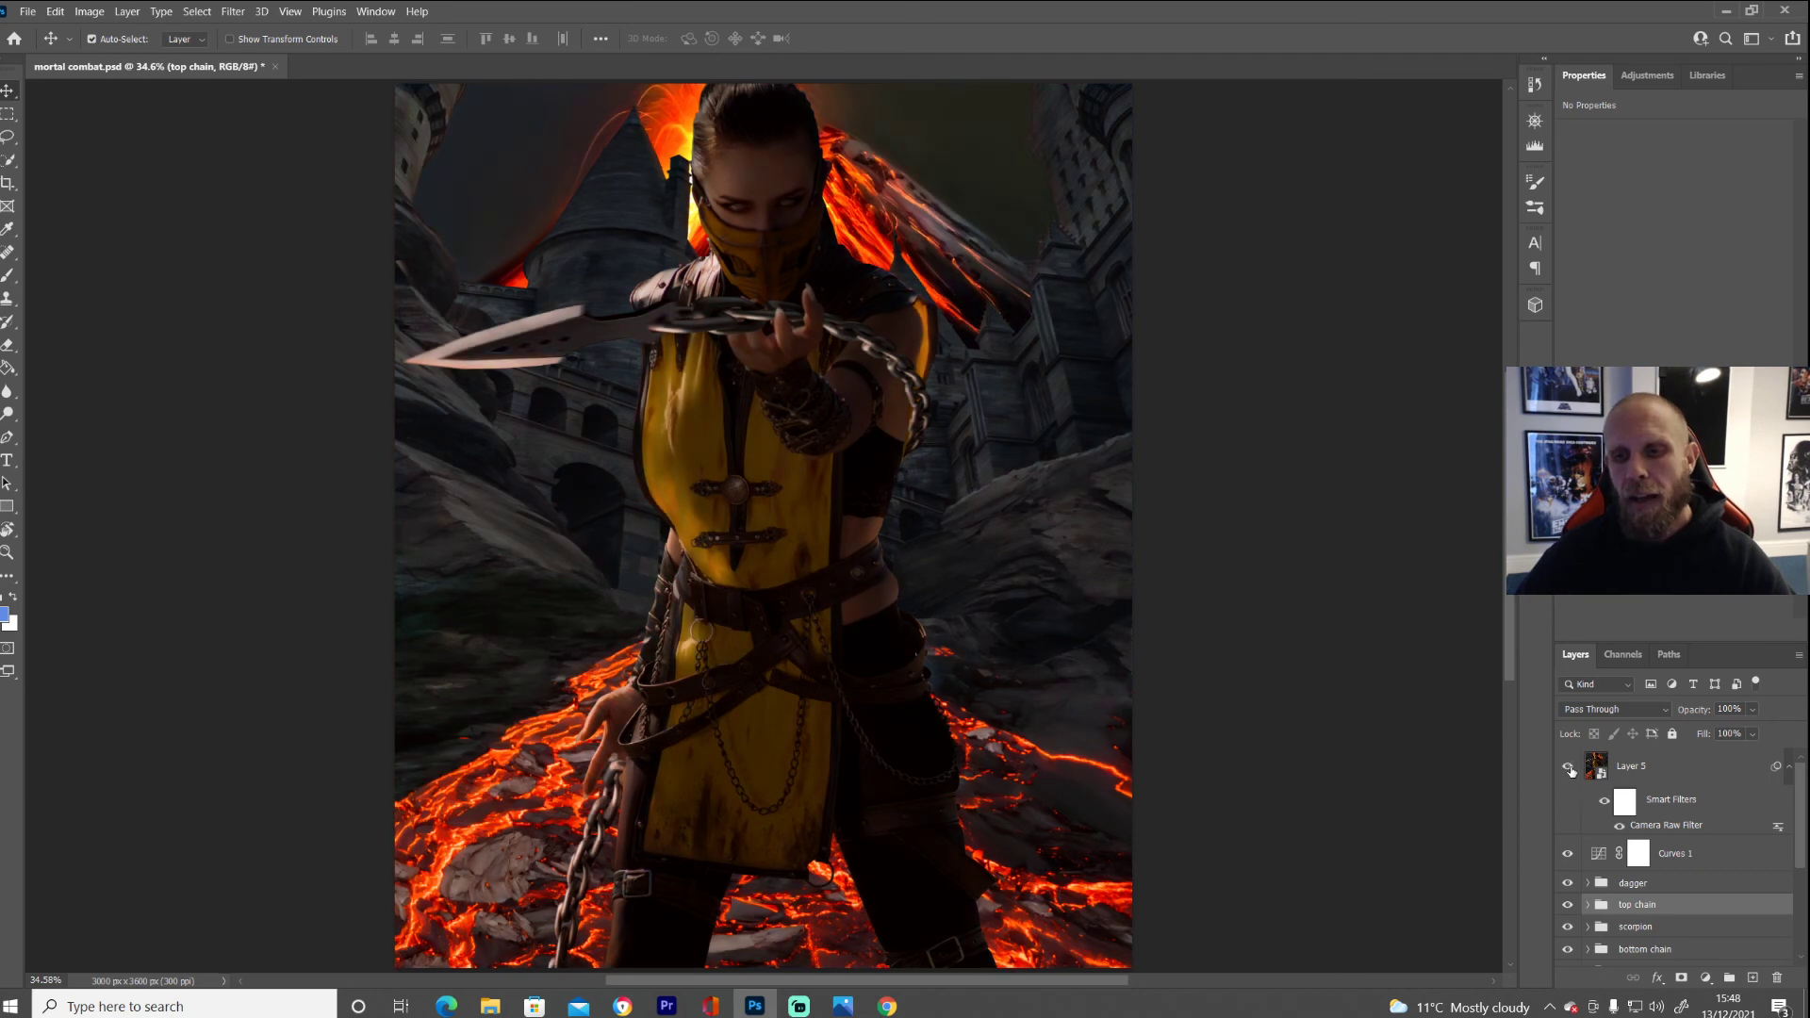
left_click(1682, 826)
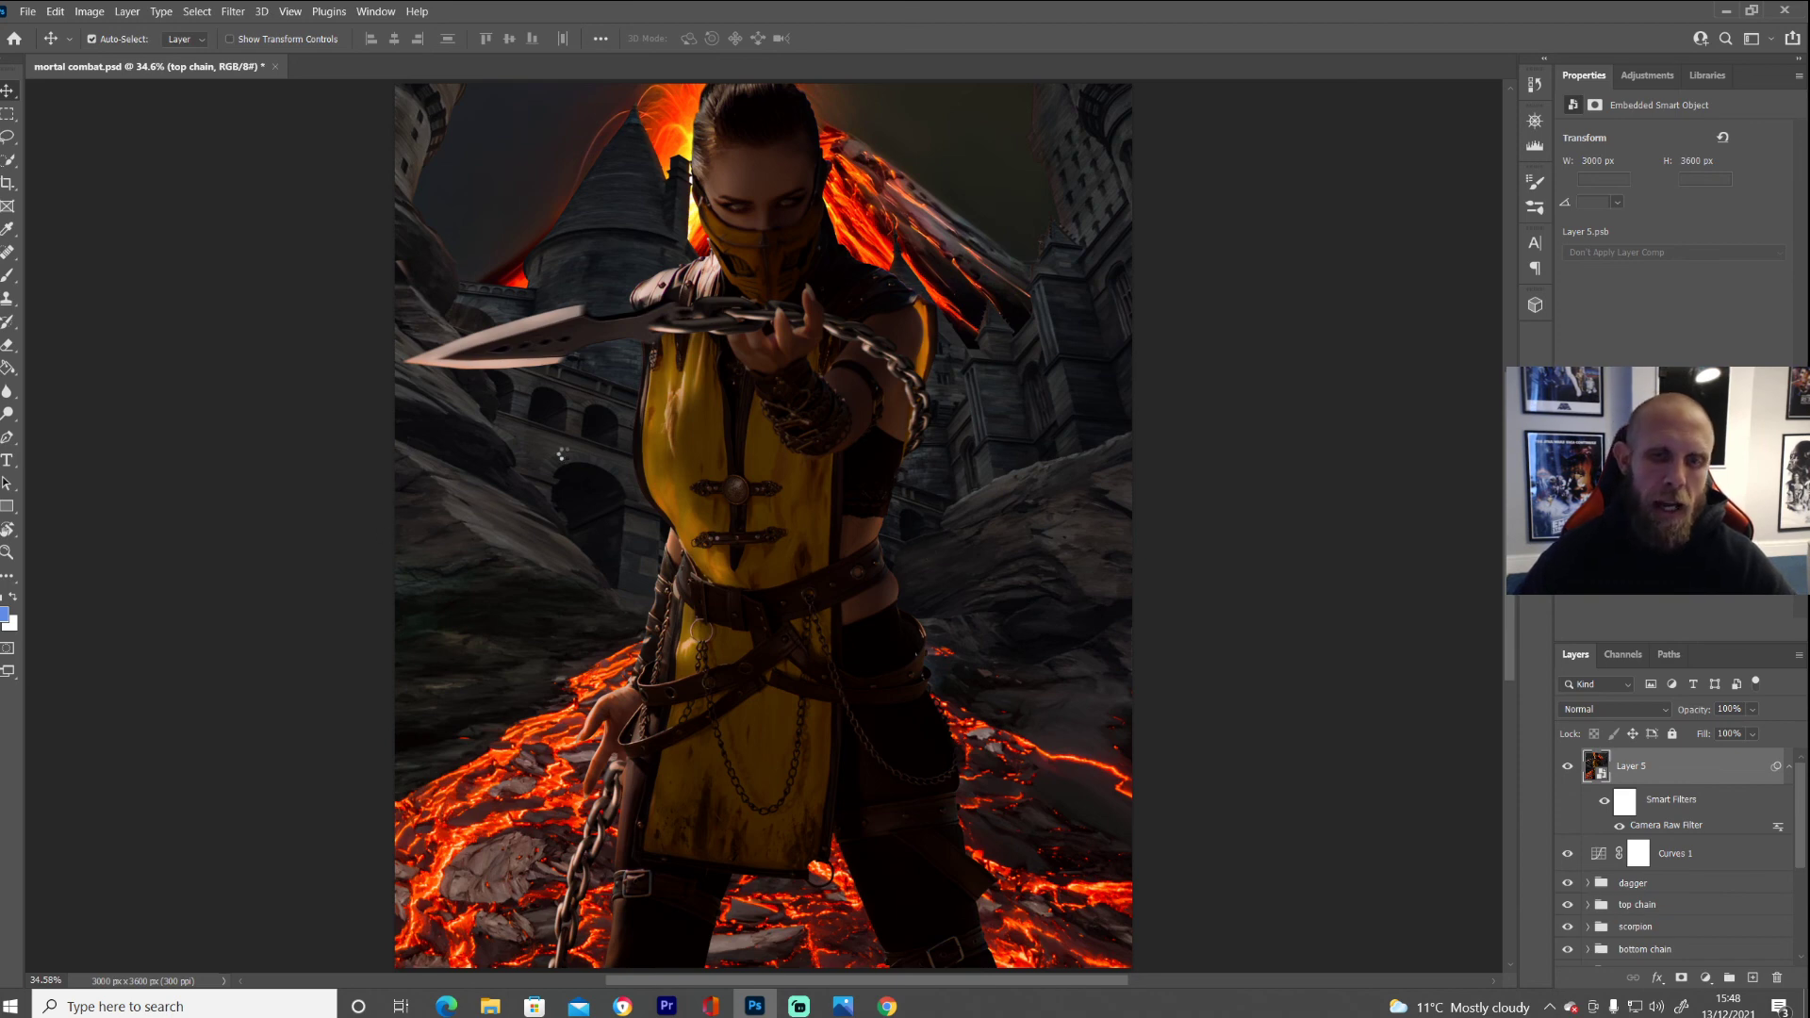
- Cool Layer 5's Camera Raw Temperature from +4 to +2, review Color Grading, and apply
key("ctrl+shift+a")
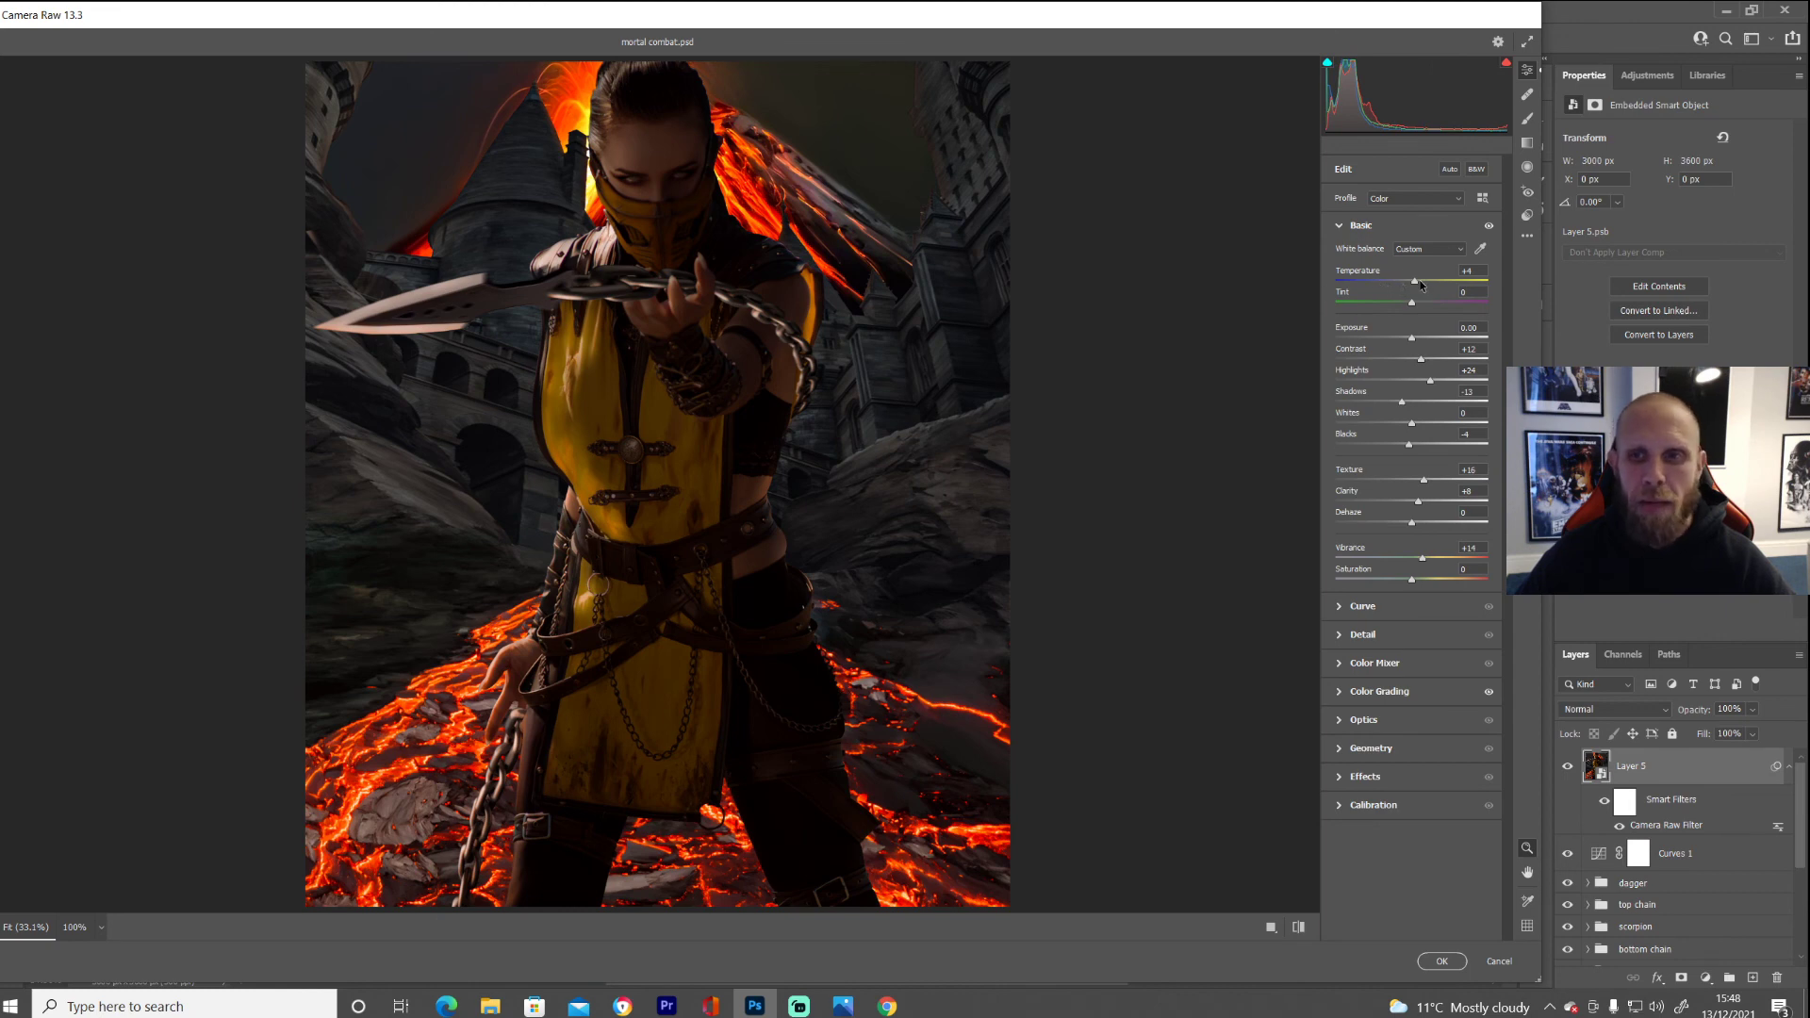
left_click(1409, 284)
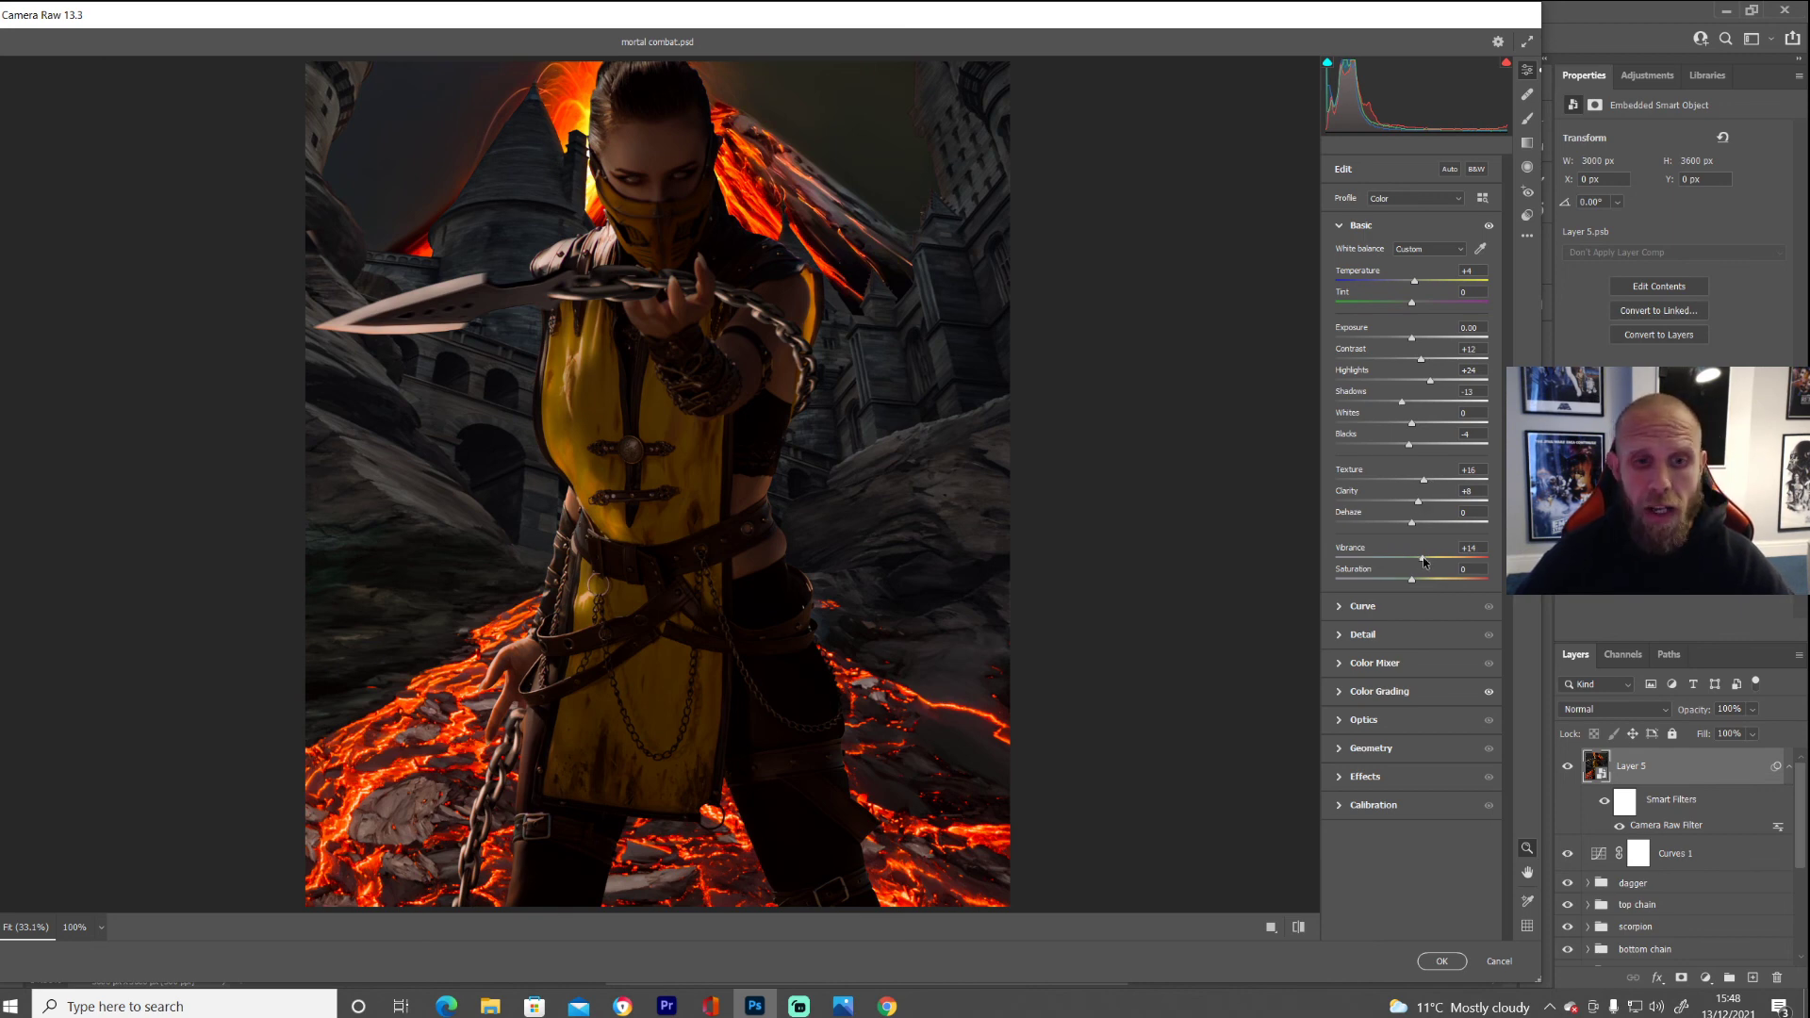
left_click(1398, 693)
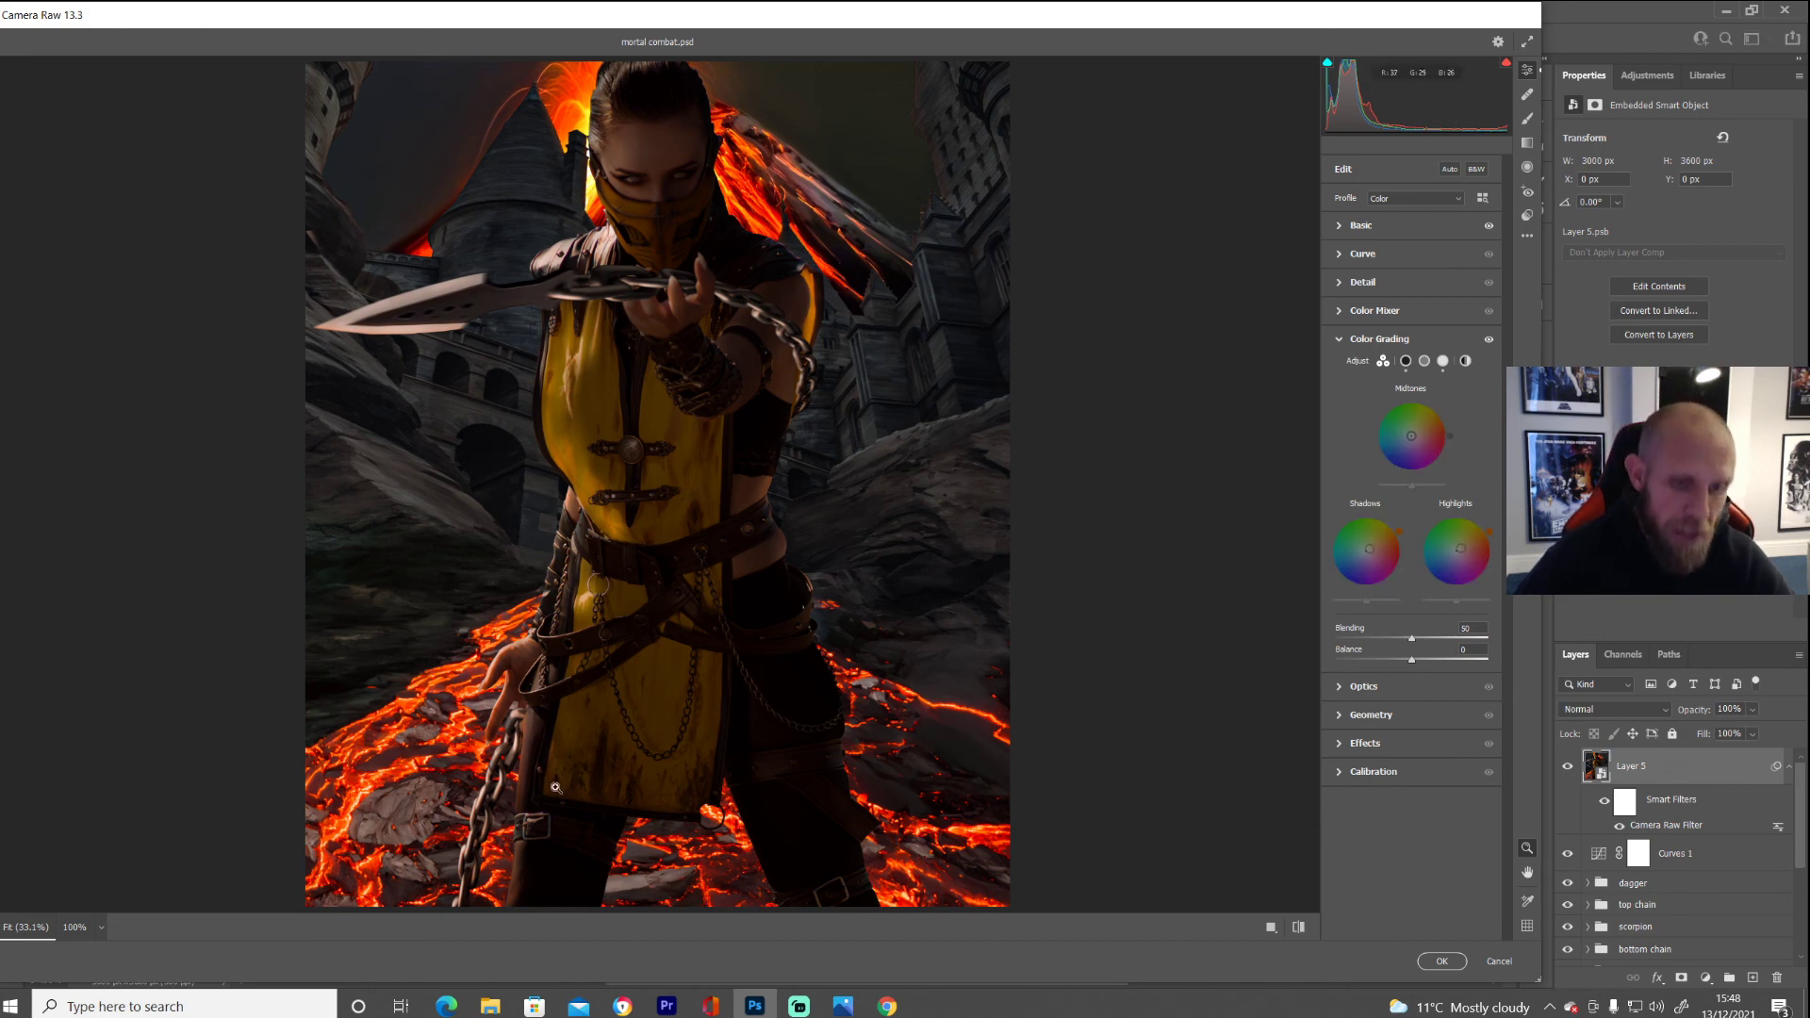
left_click(1442, 961)
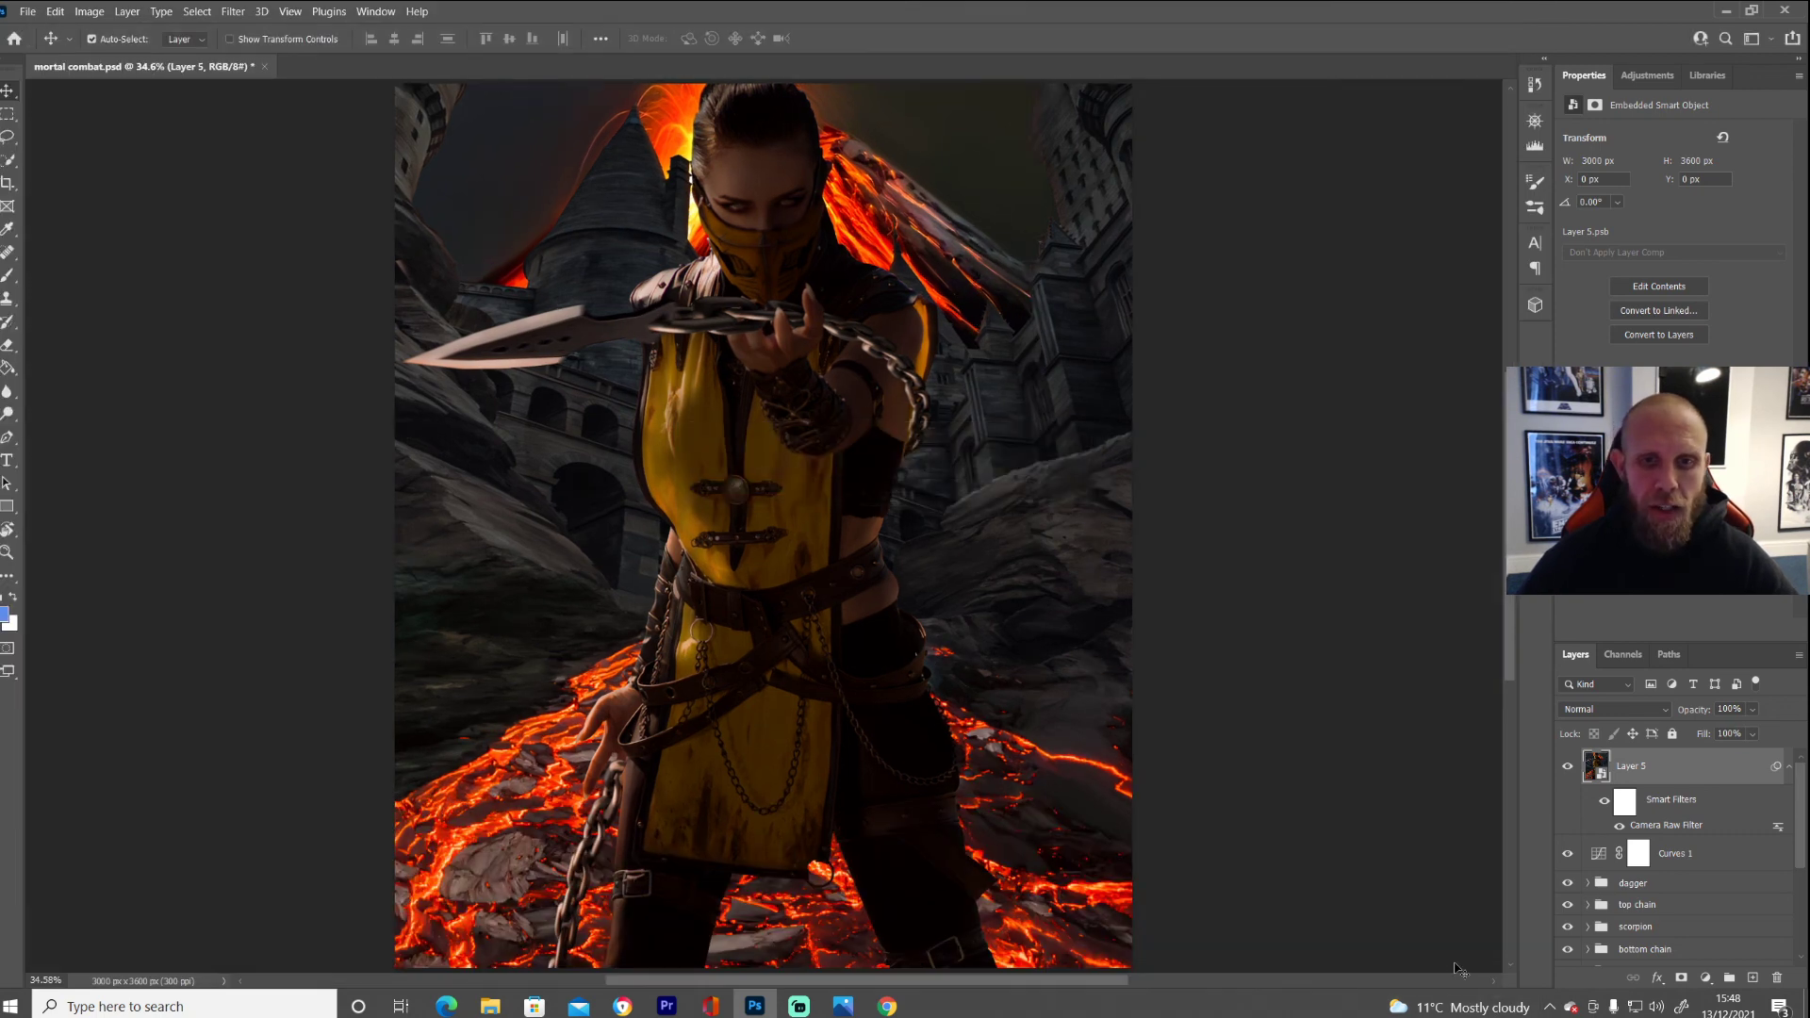